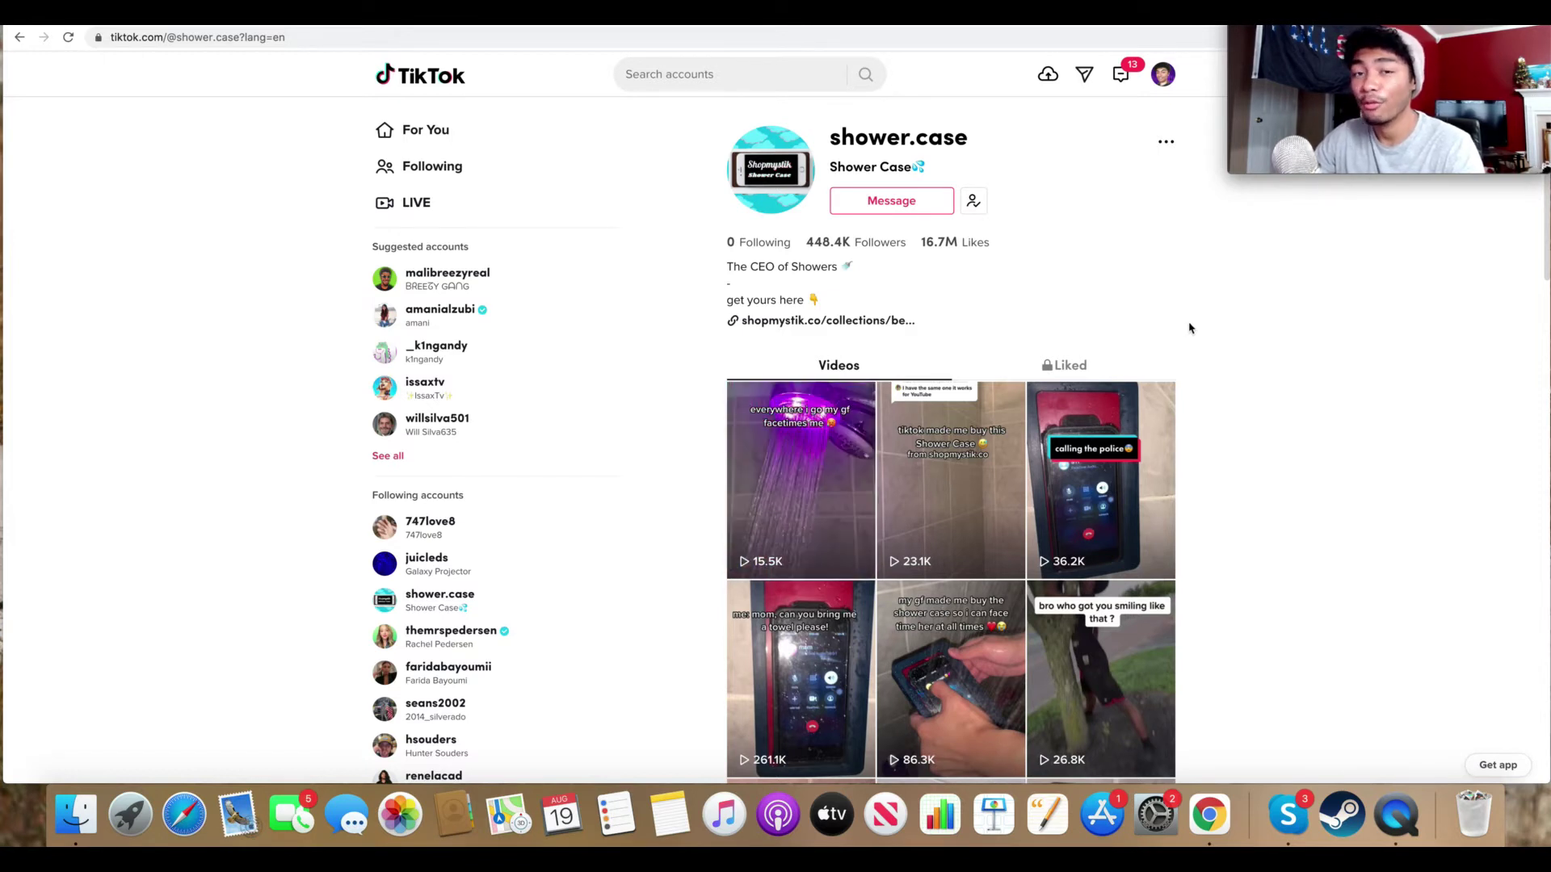
# Browse the videos and view counts on the shower.case TikTok profile.
pyautogui.scroll(-2, 1166, 313)
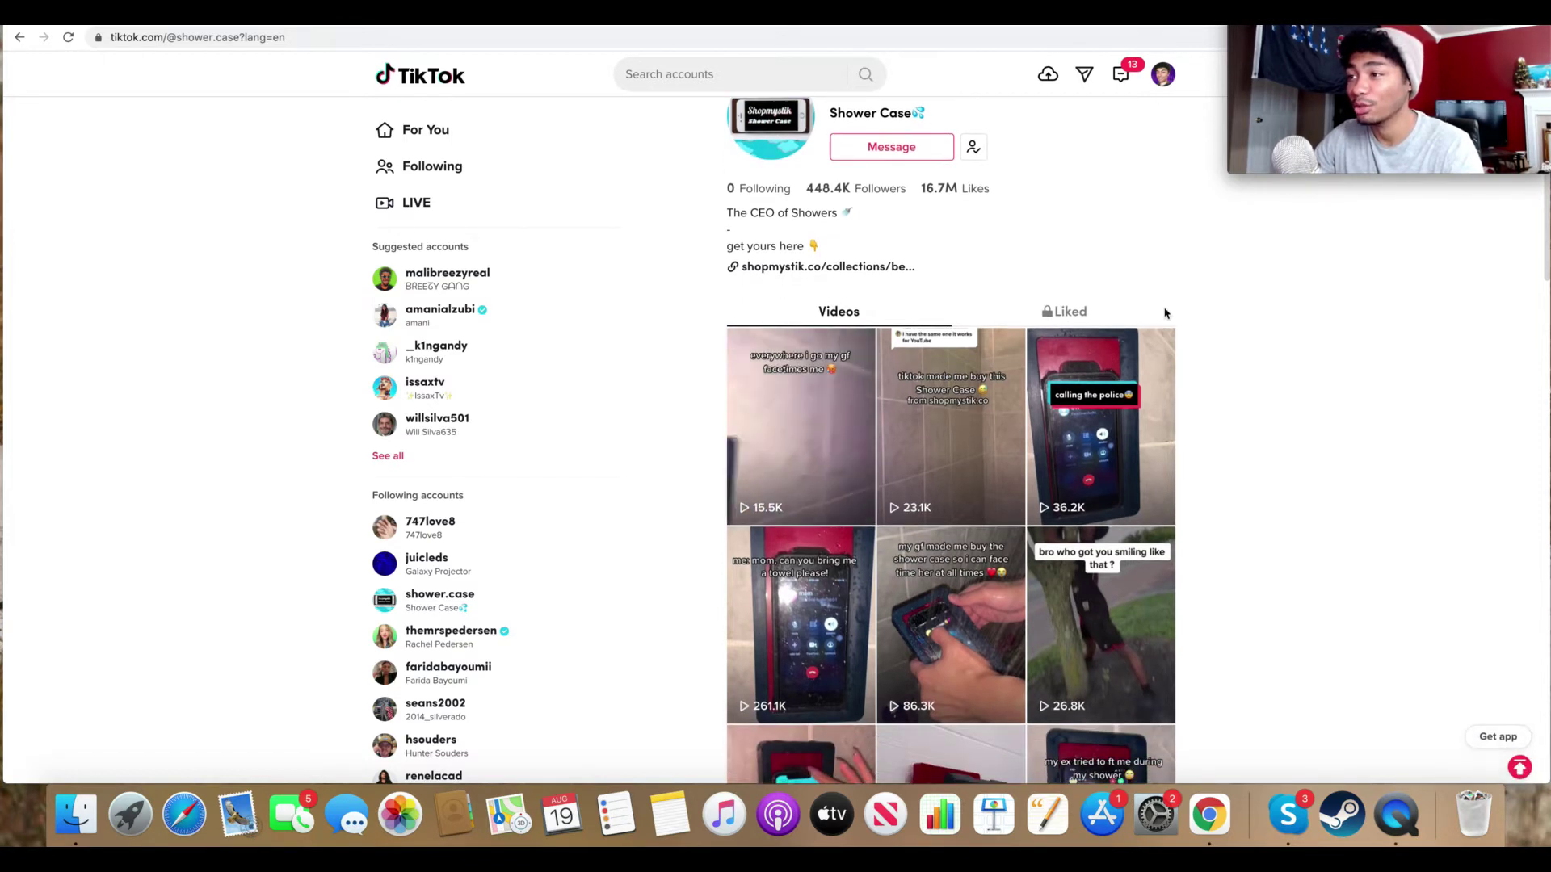
pyautogui.scroll(-3, 1064, 275)
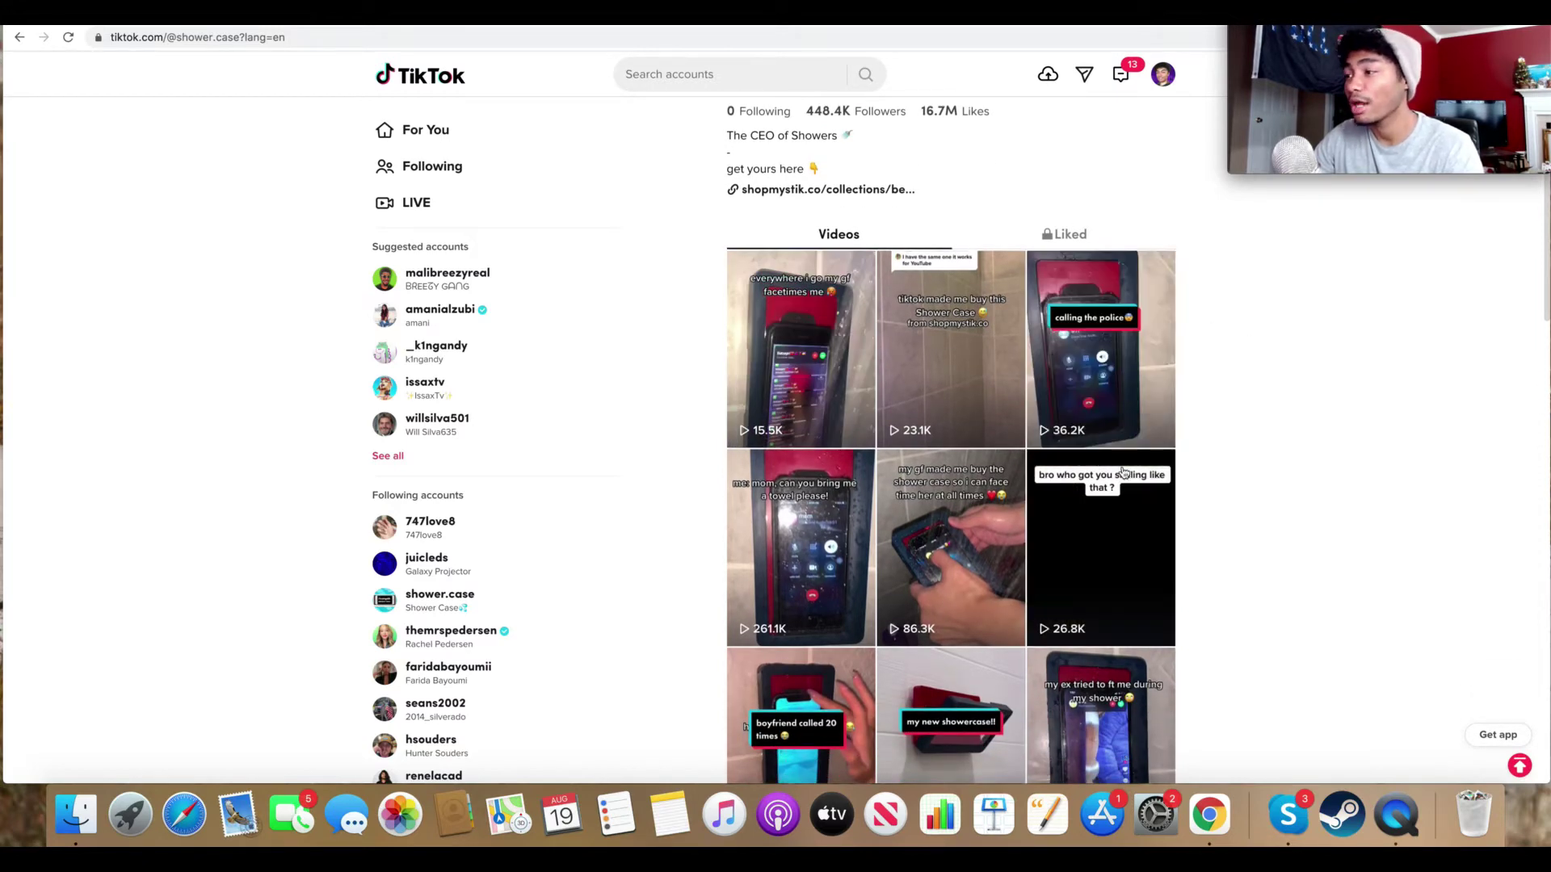
pyautogui.scroll(-15, 1123, 473)
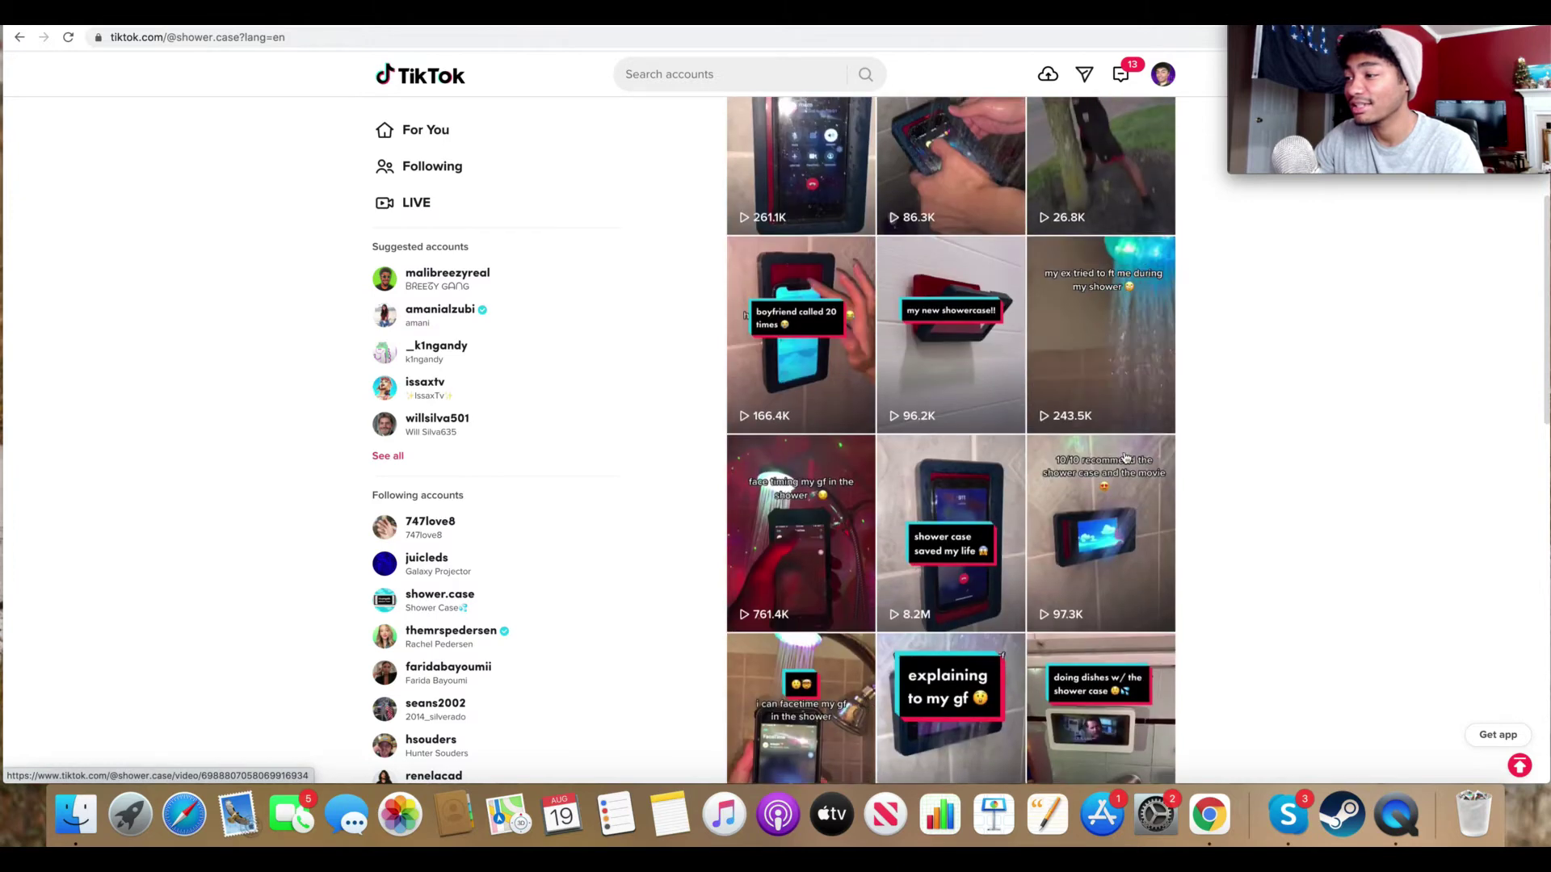
pyautogui.scroll(-8, 1098, 395)
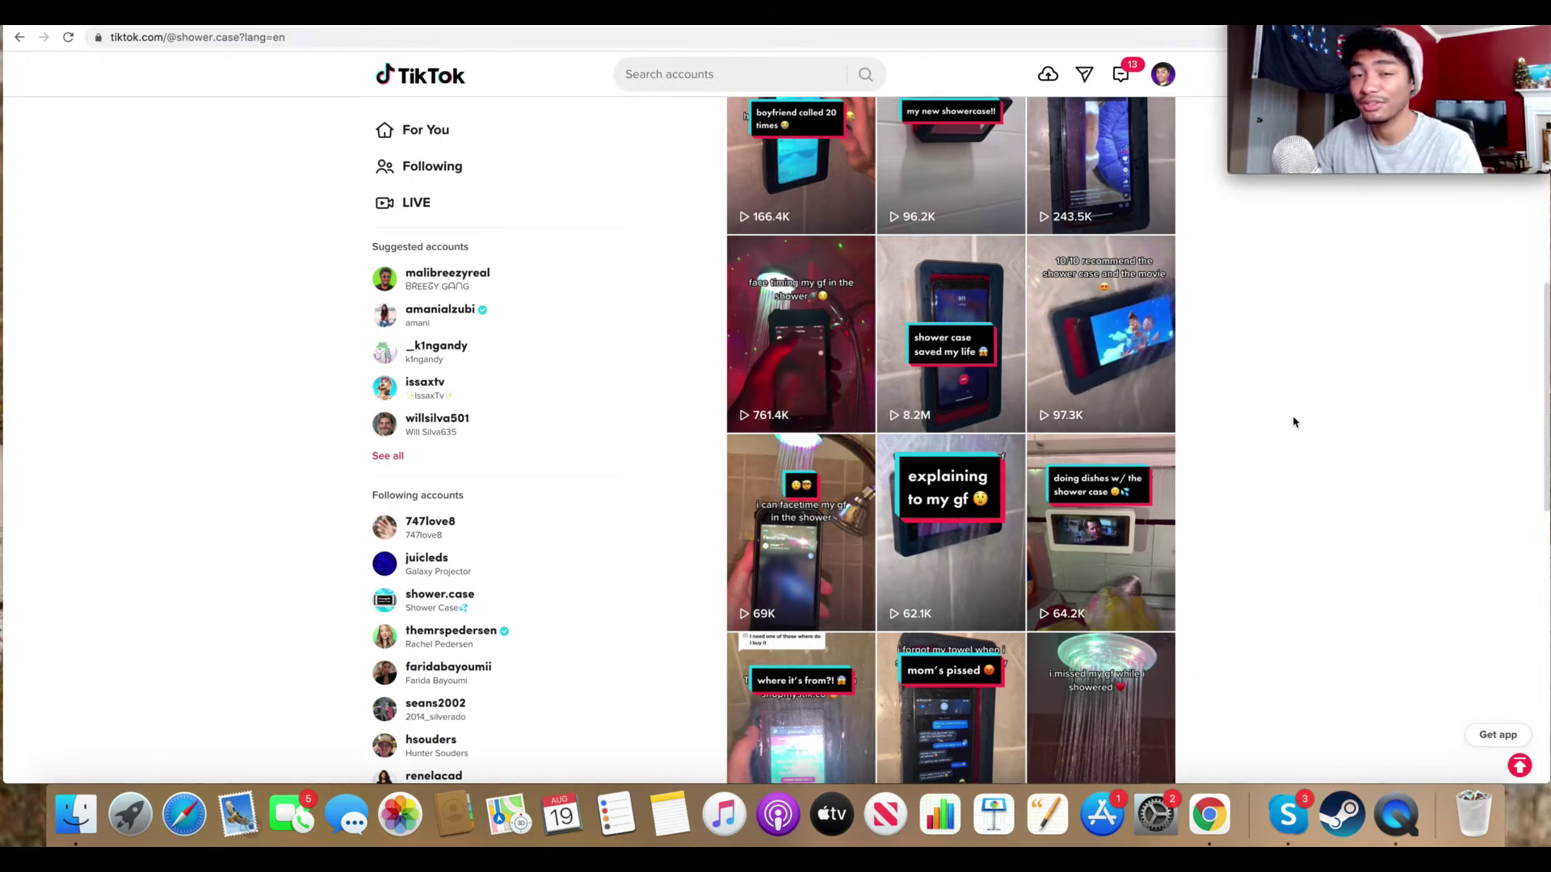
pyautogui.scroll(-4, 1293, 422)
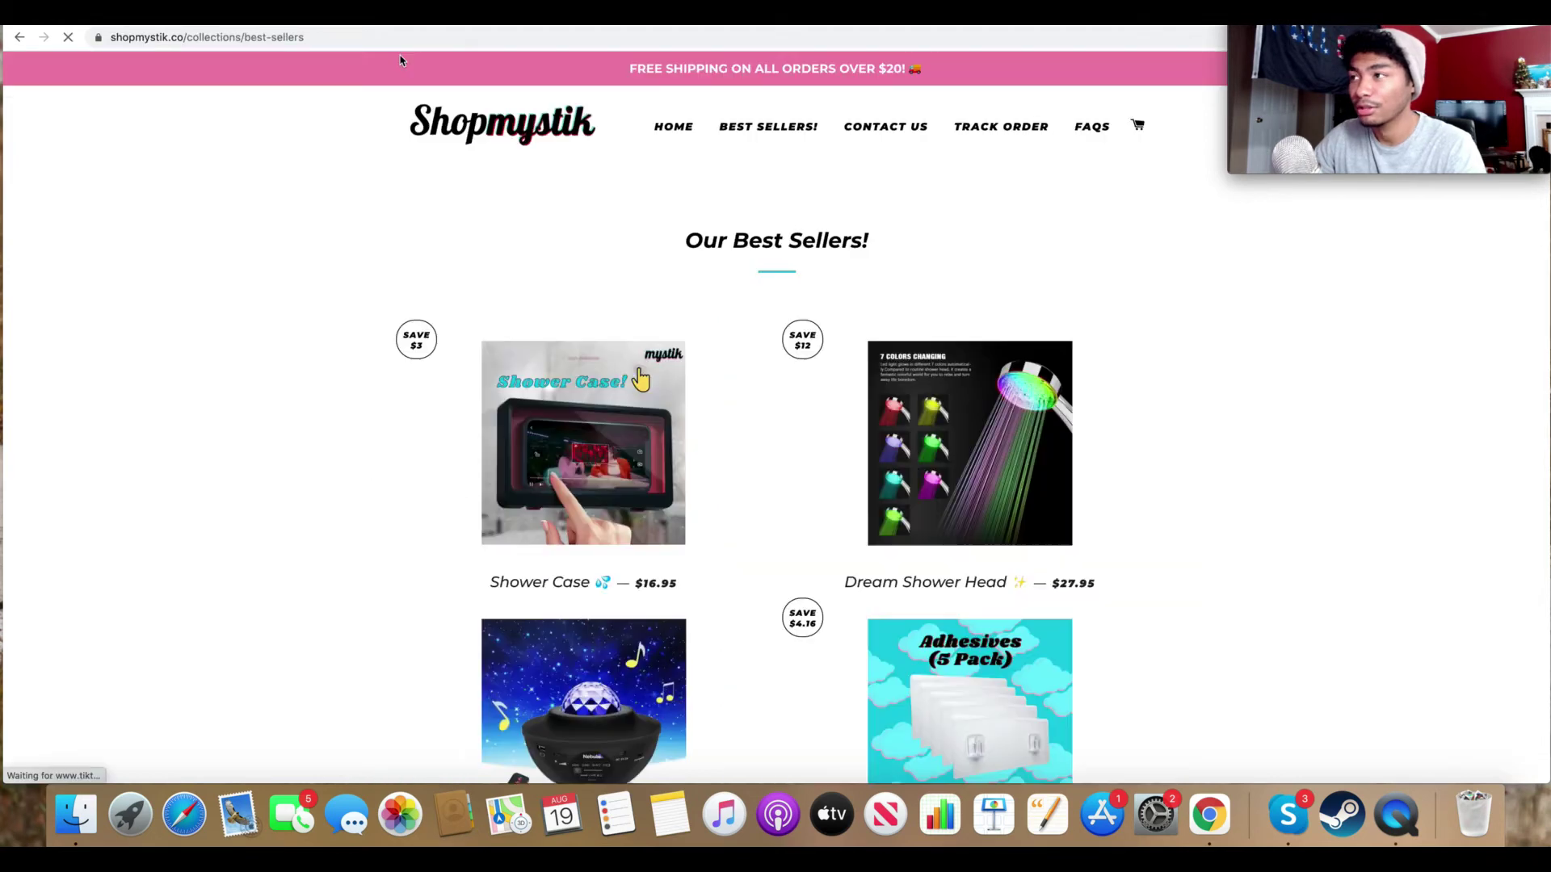
# Look through Shopmystik's best sellers and examine the Shower Case product page.
pyautogui.scroll(-5, 1054, 495)
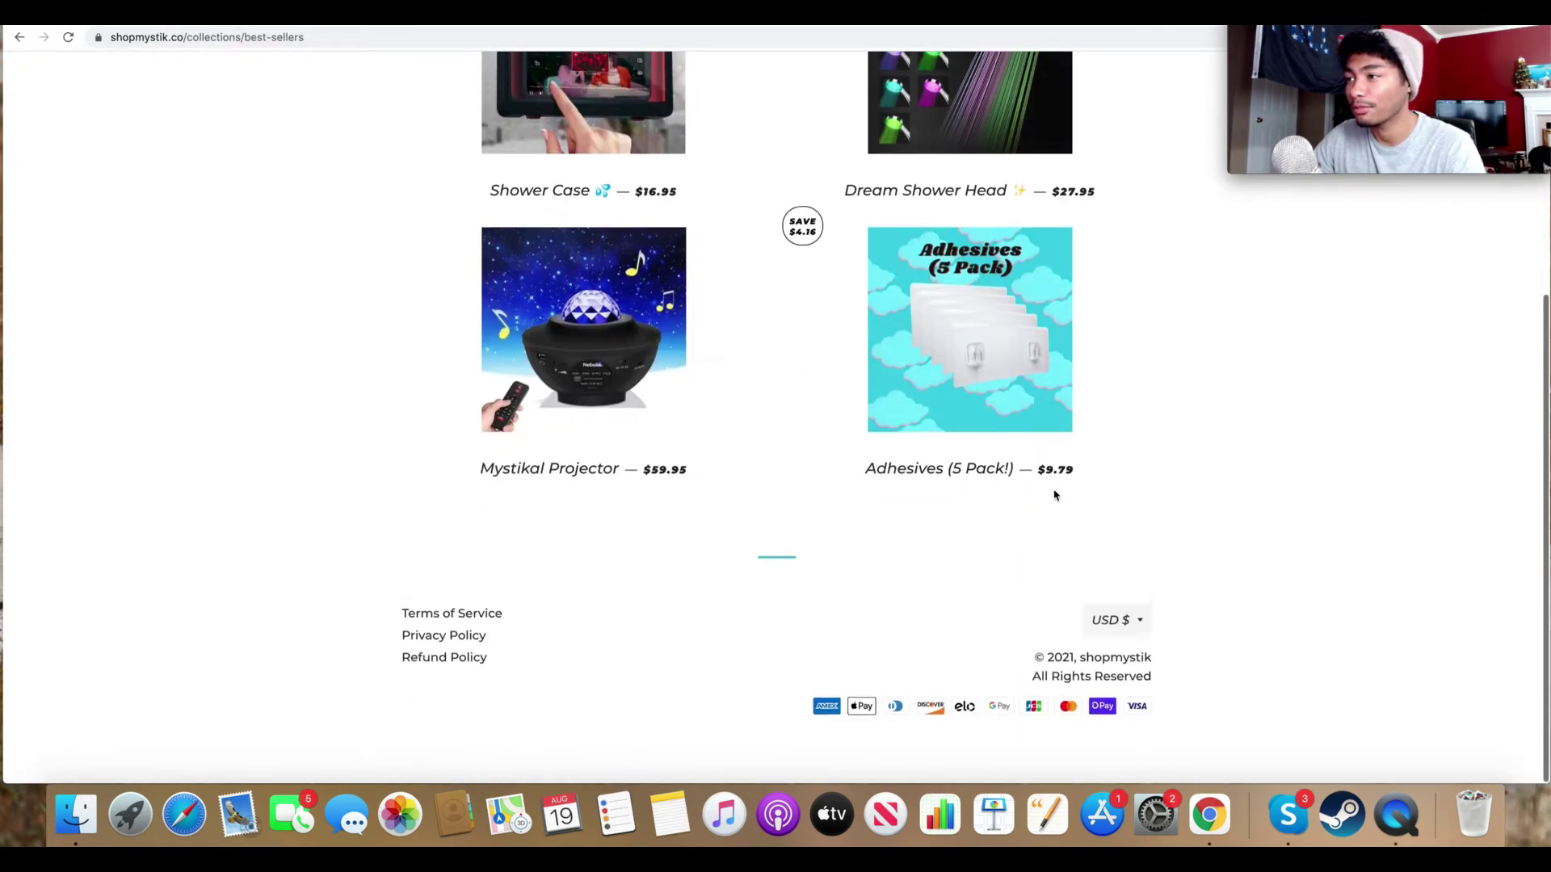
pyautogui.scroll(5, 1054, 495)
pyautogui.click(619, 270)
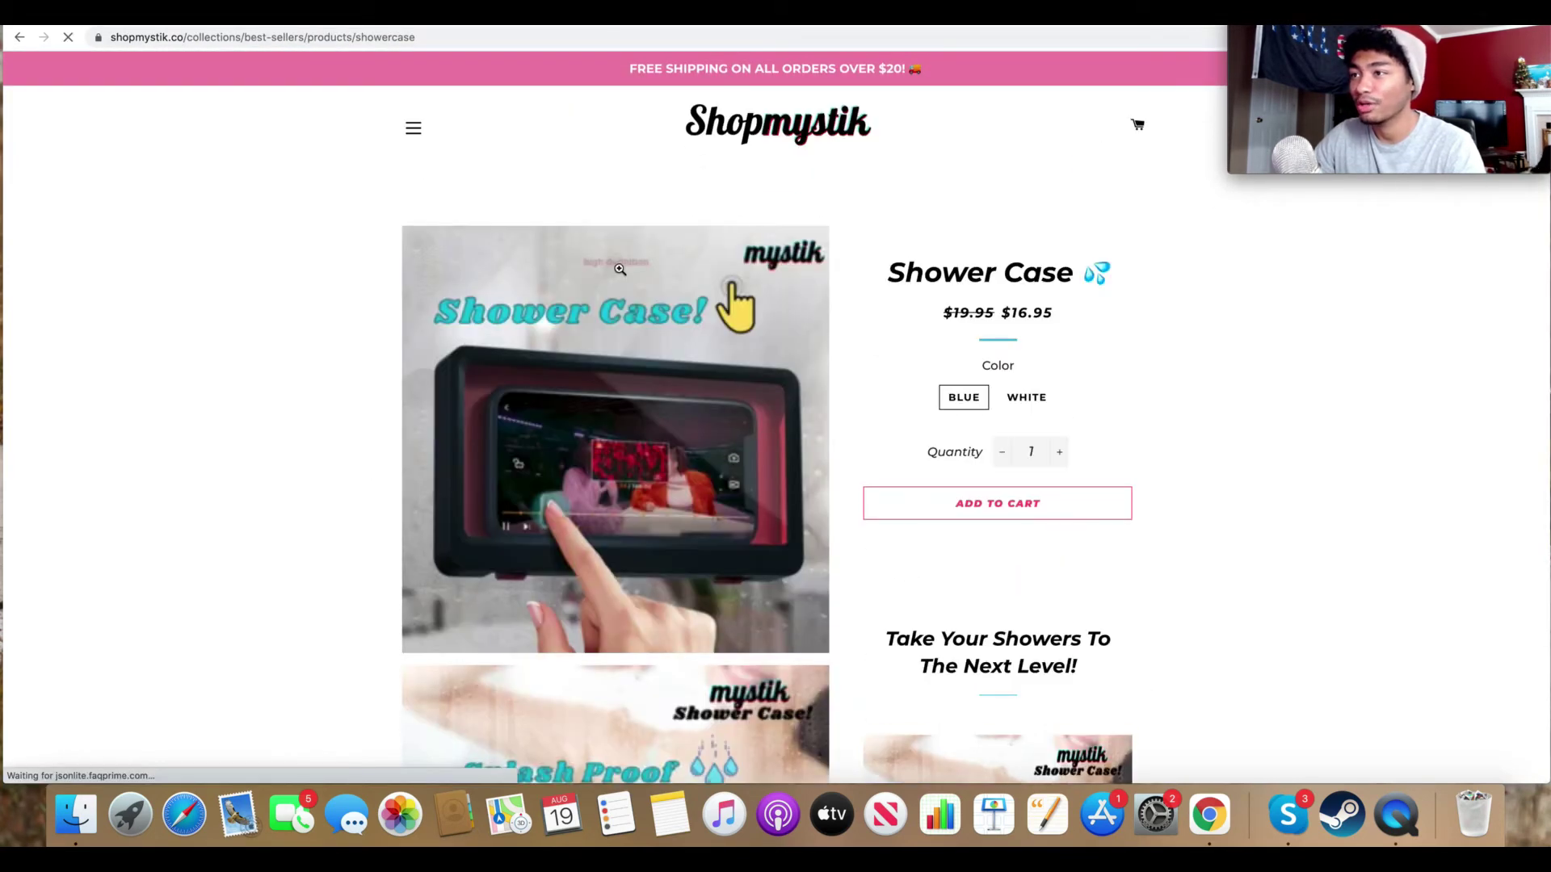
pyautogui.scroll(-10, 620, 269)
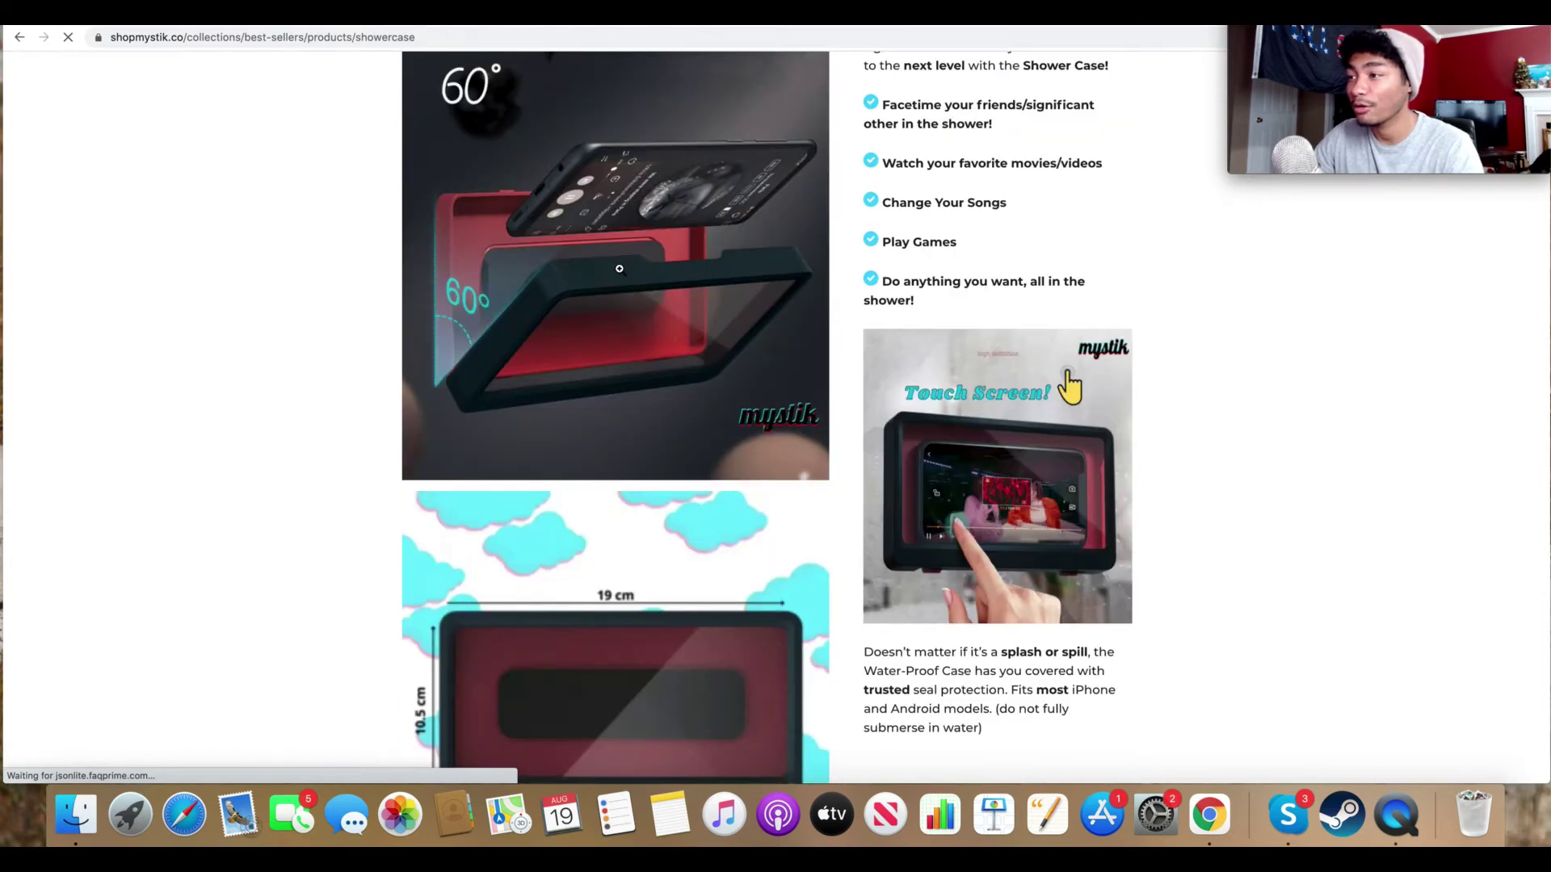
pyautogui.scroll(10, 619, 269)
# Look up the Shower Case product URL in Niche Scraper's Store Analysis and review the store's estimated traffic and revenue.
pyautogui.click(365, 36)
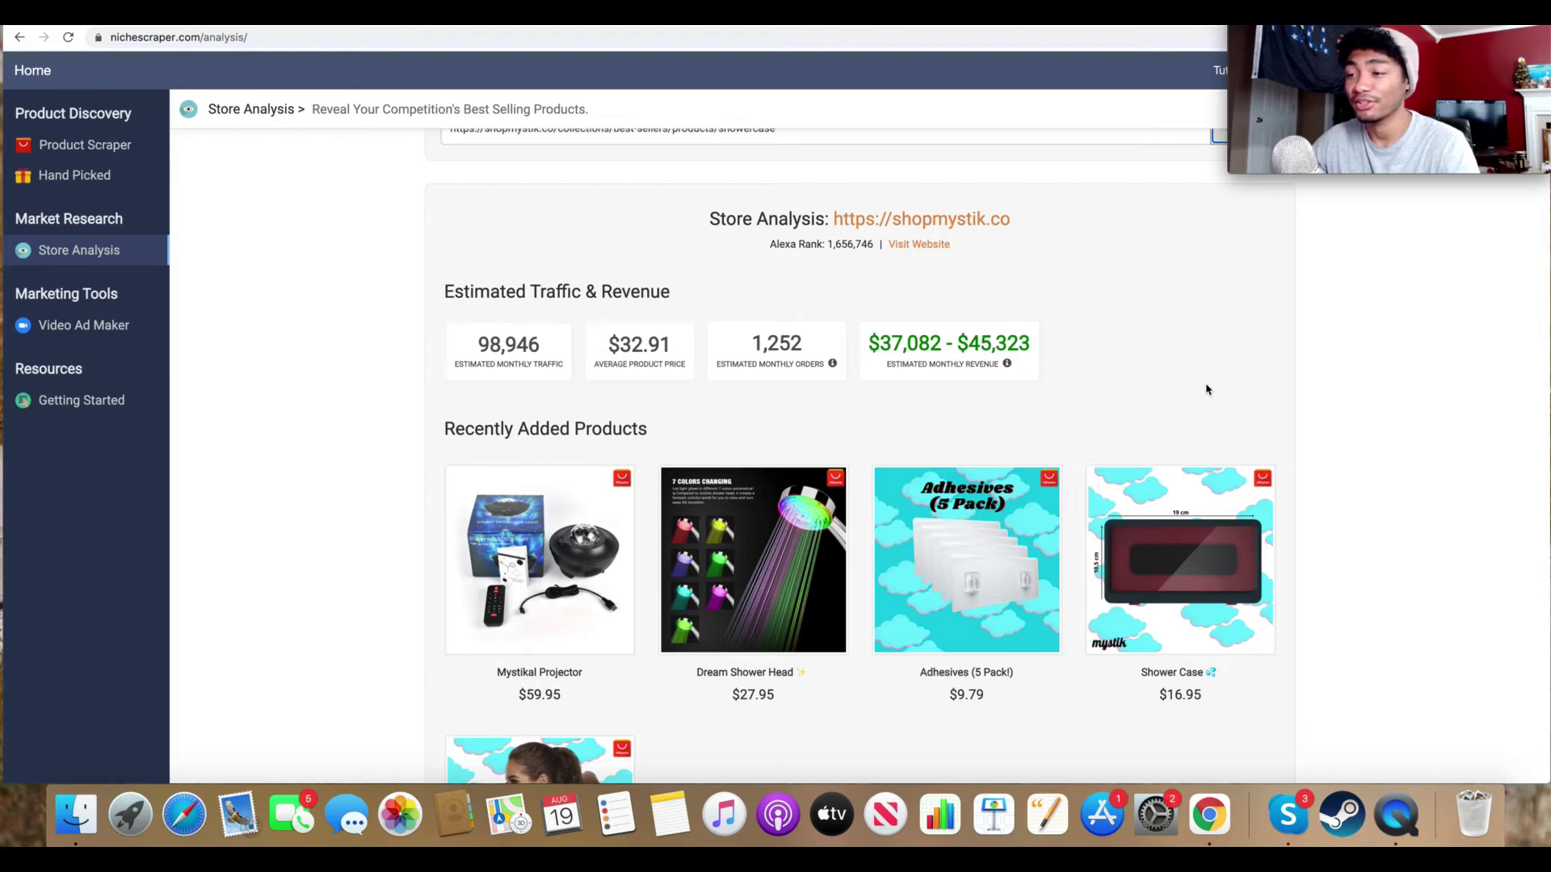
pyautogui.scroll(1, 1176, 419)
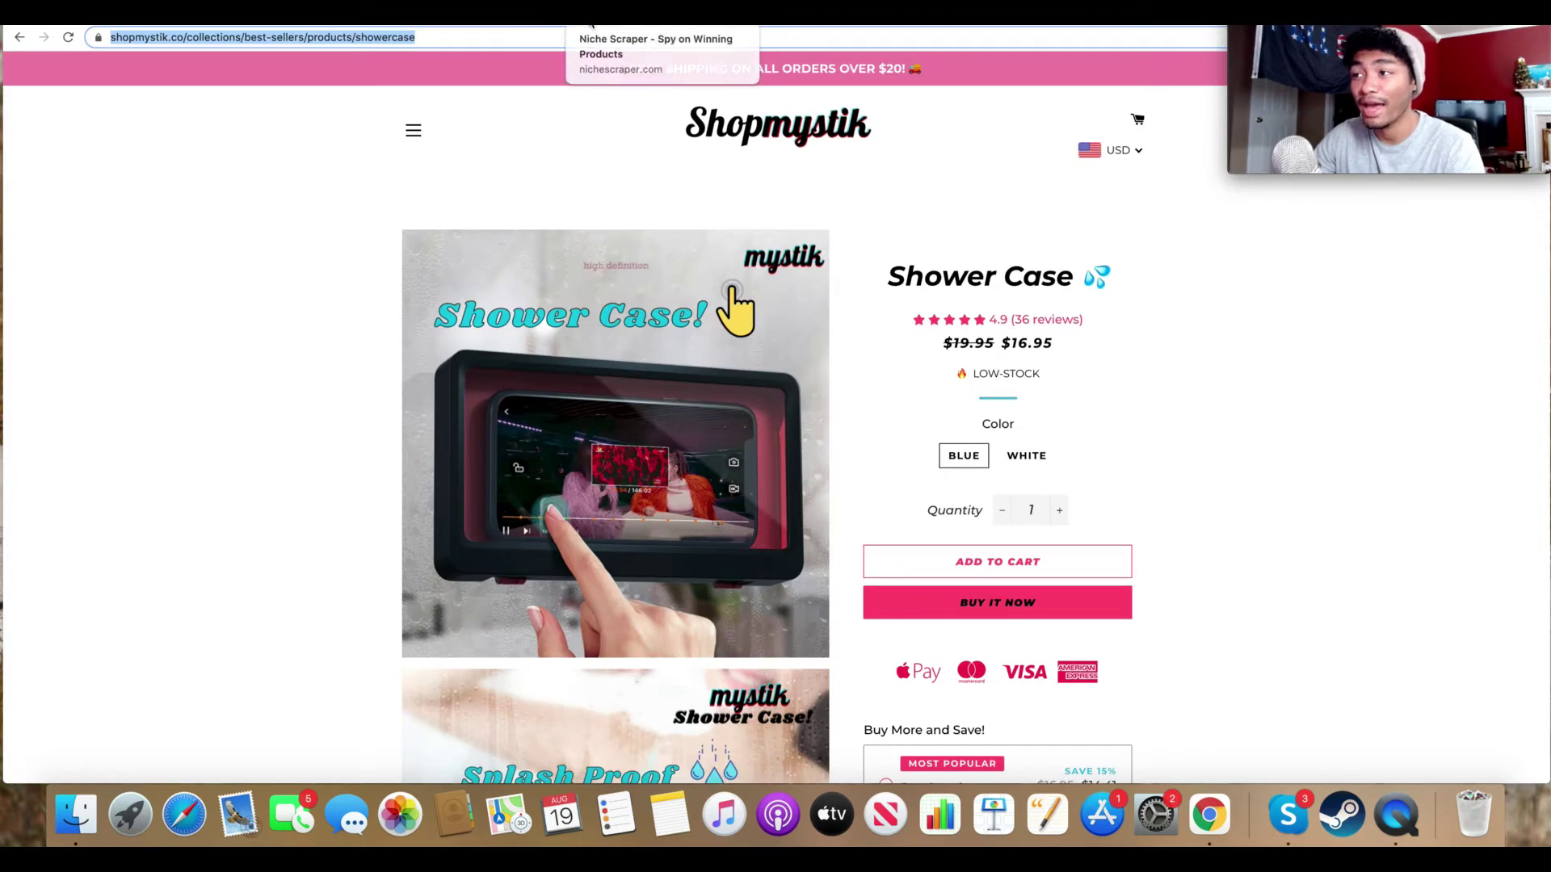
pyautogui.click(592, 25)
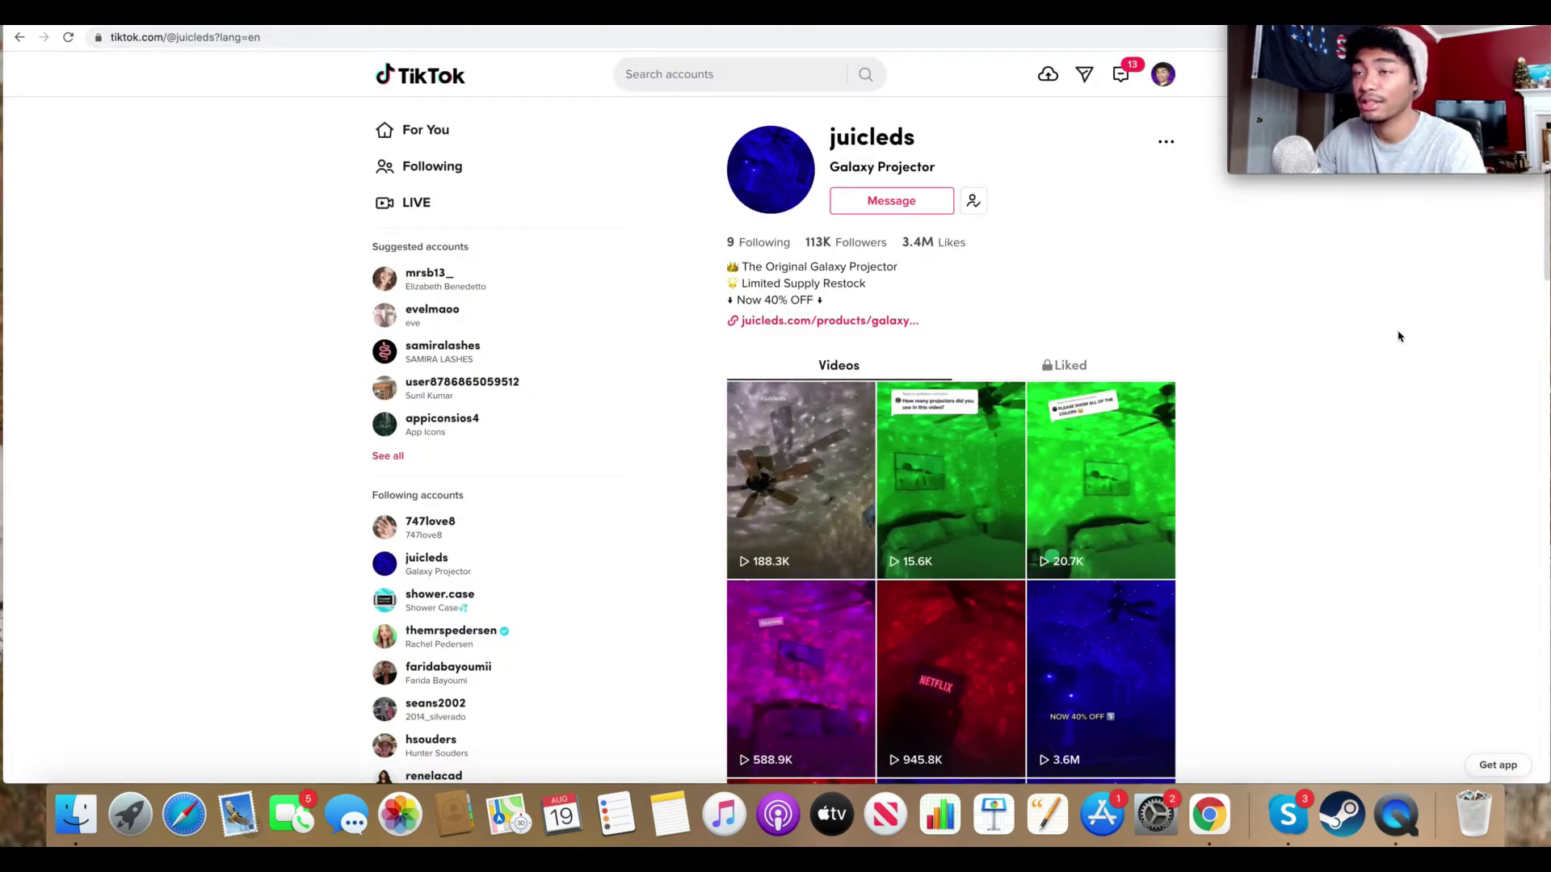
# Browse the Galaxy Projector videos and view counts on the juicleds TikTok profile.
pyautogui.scroll(-1, 1386, 364)
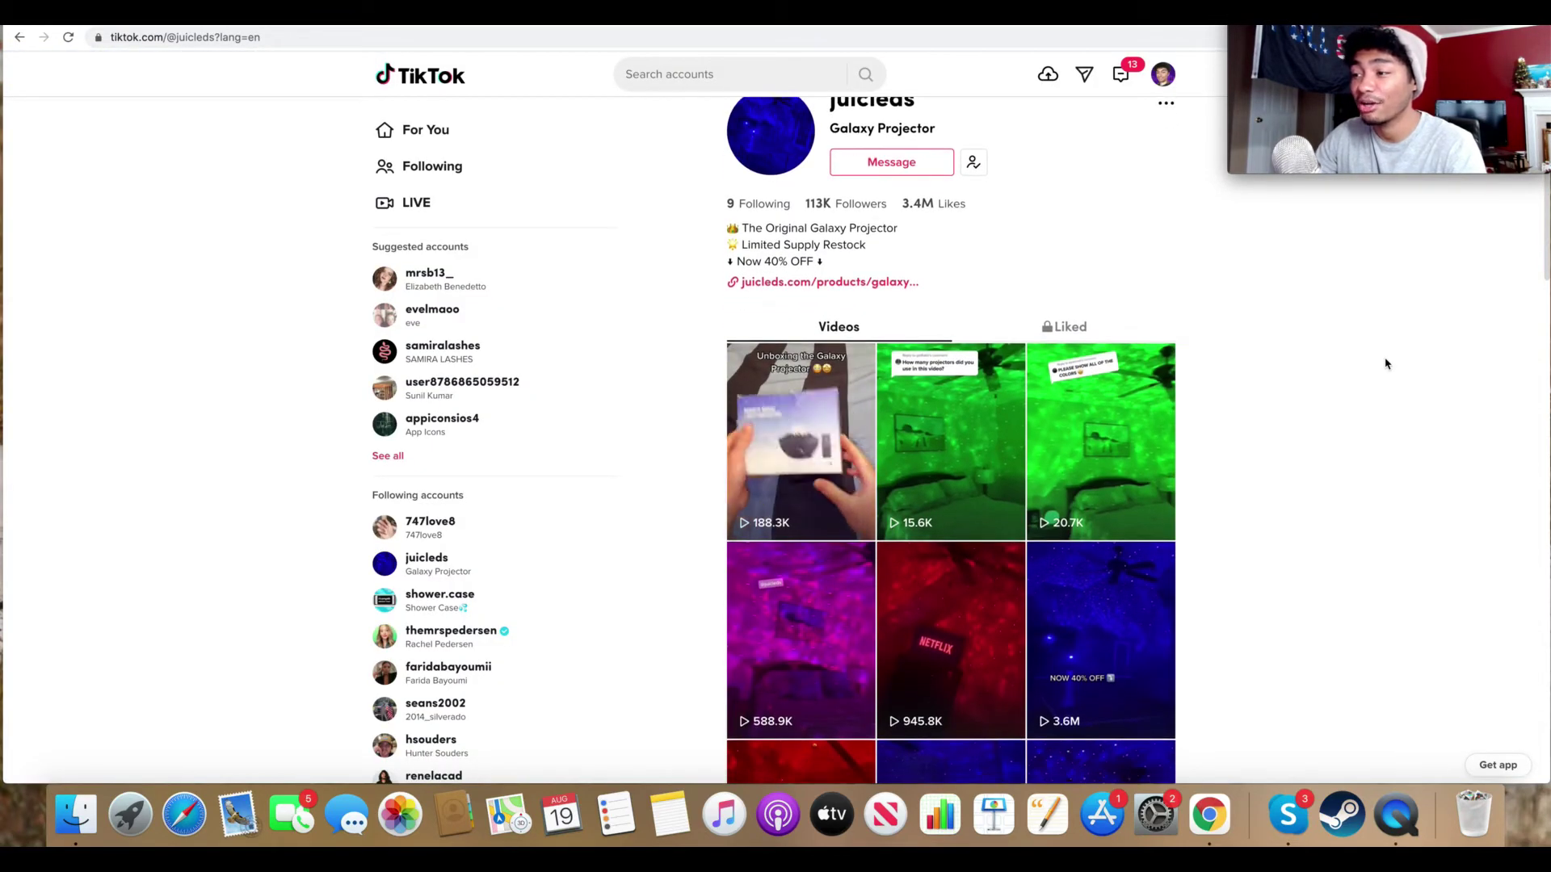
pyautogui.scroll(-1, 1386, 363)
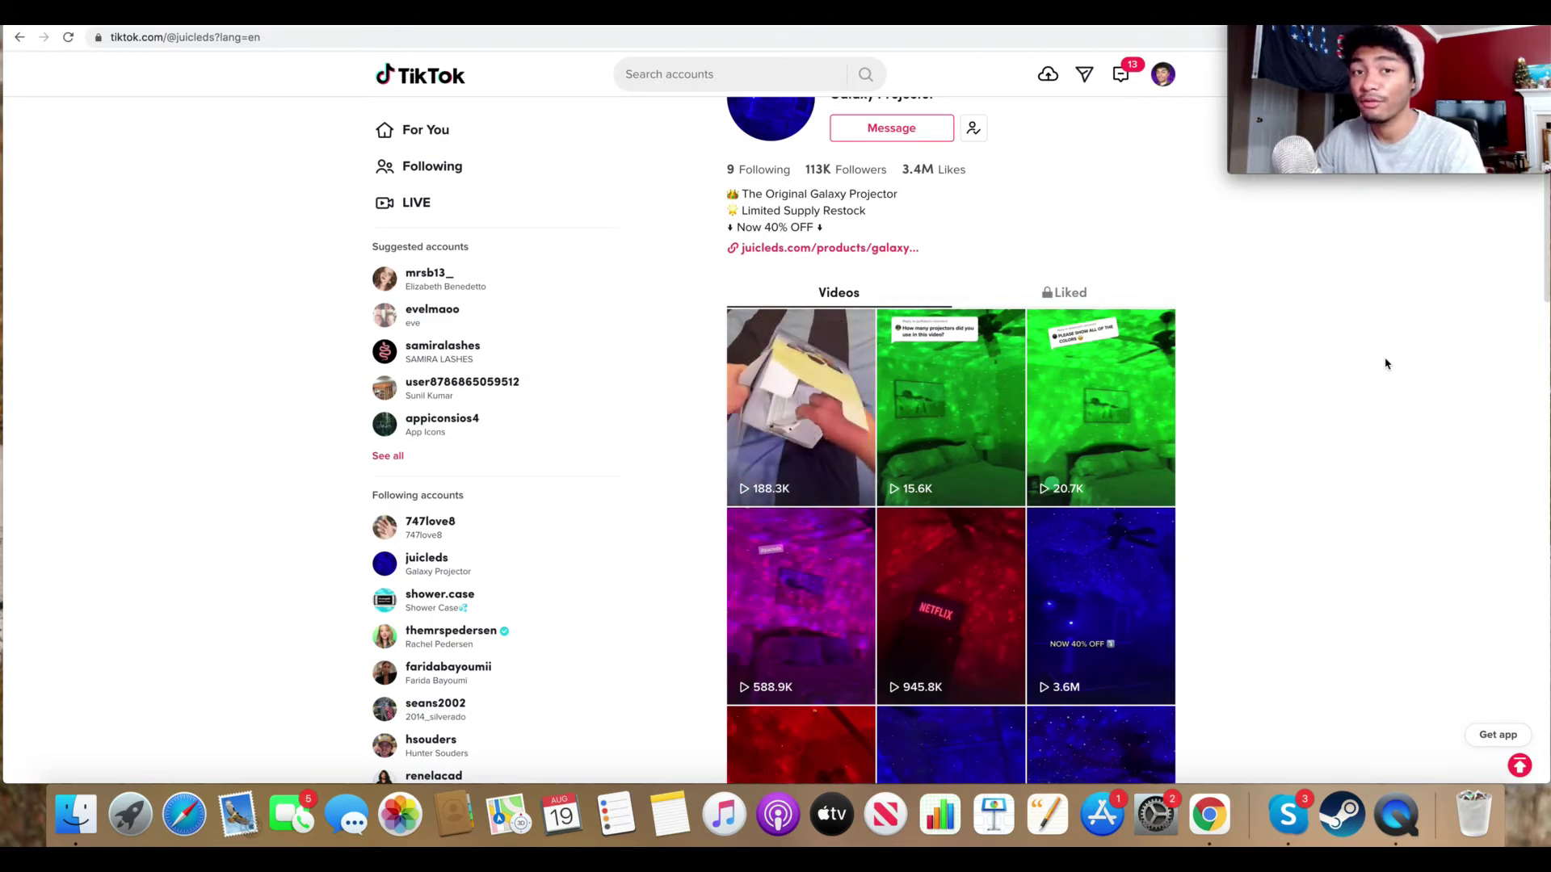
pyautogui.scroll(-3, 1381, 372)
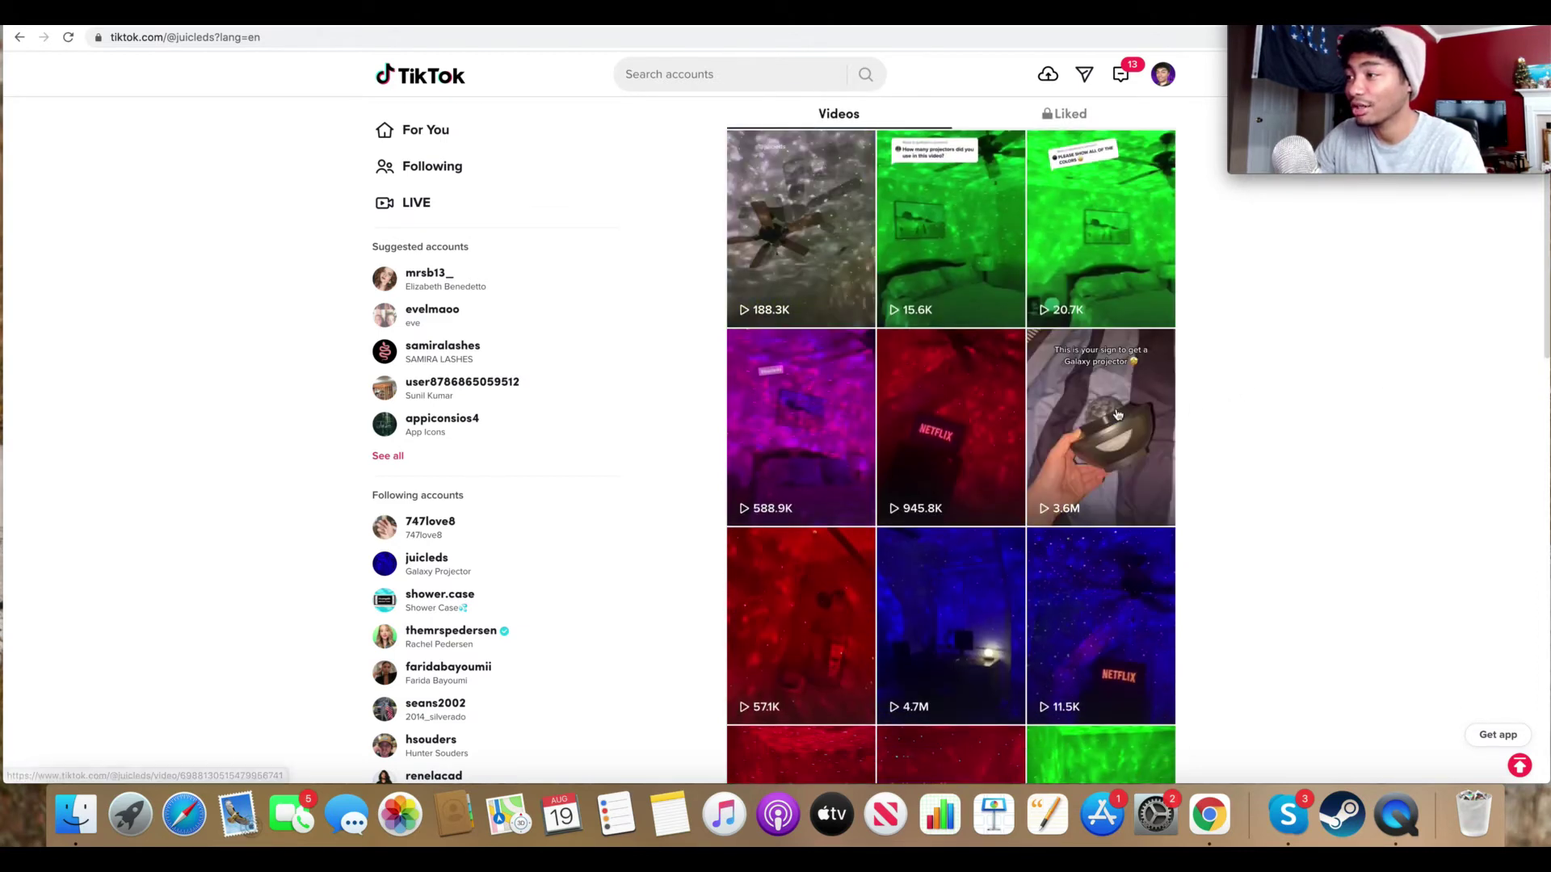
pyautogui.scroll(-4, 1150, 436)
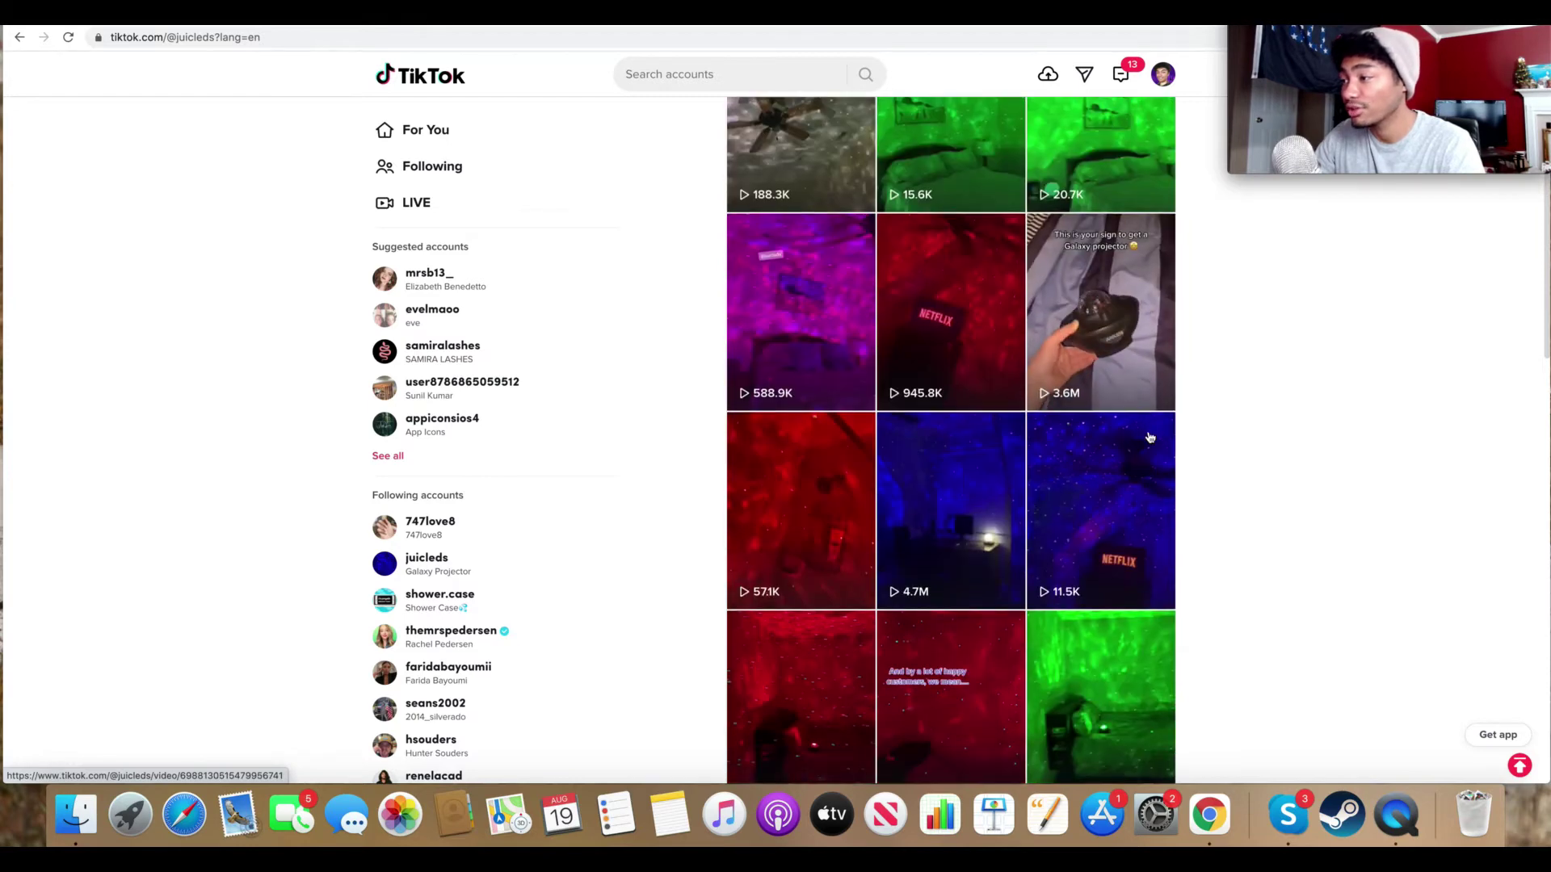
pyautogui.scroll(-2, 1150, 437)
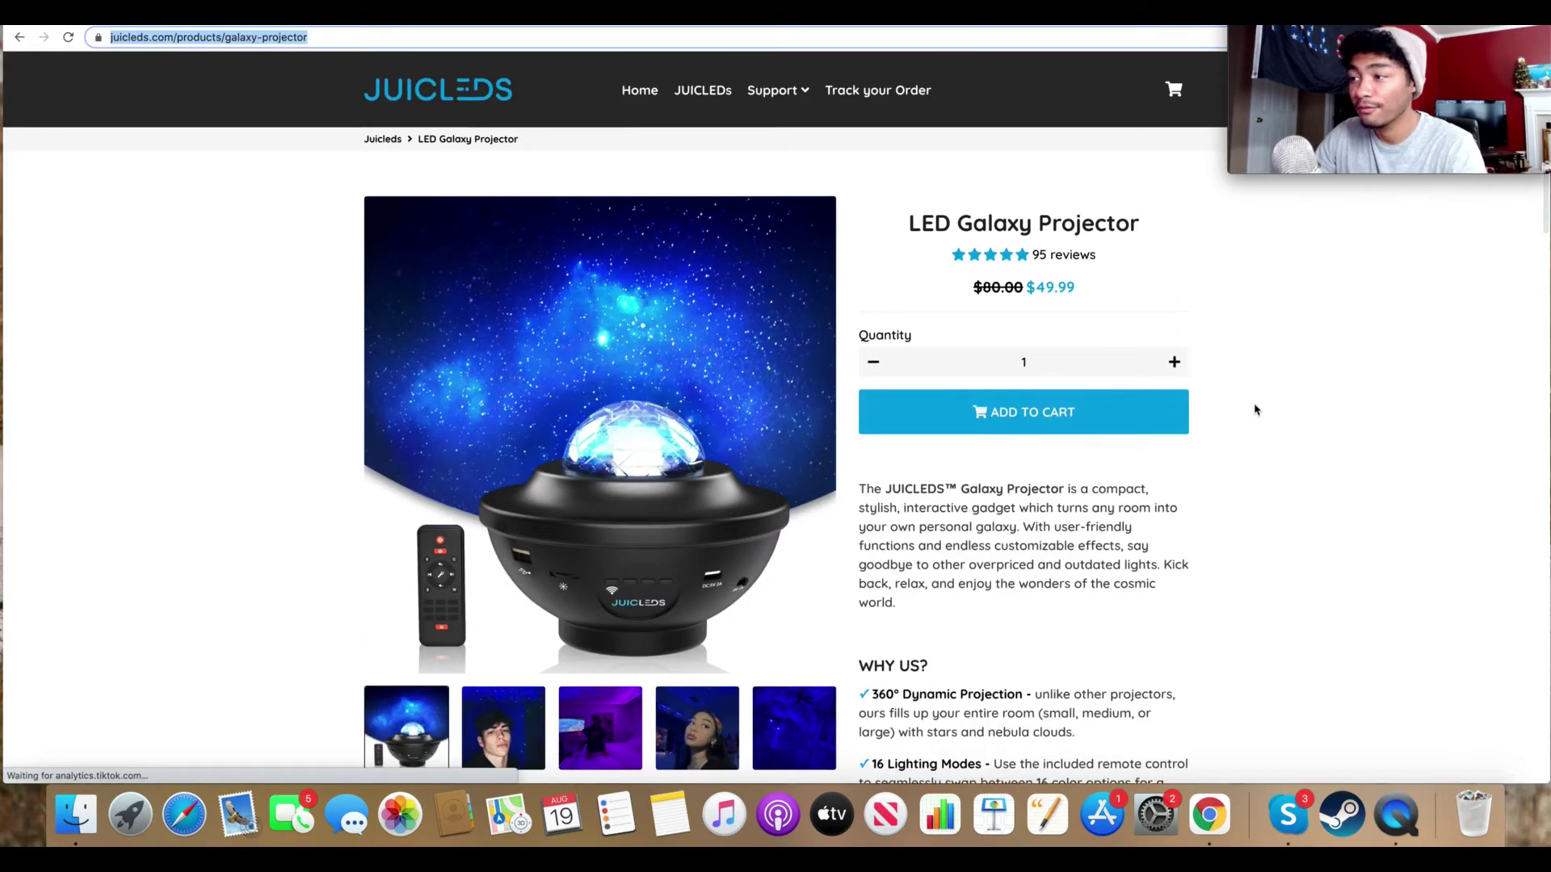
# Examine the JUICLEDS LED Galaxy Projector page with its reviews, and check the store's analysis in Niche Scraper.
pyautogui.scroll(-15, 1254, 404)
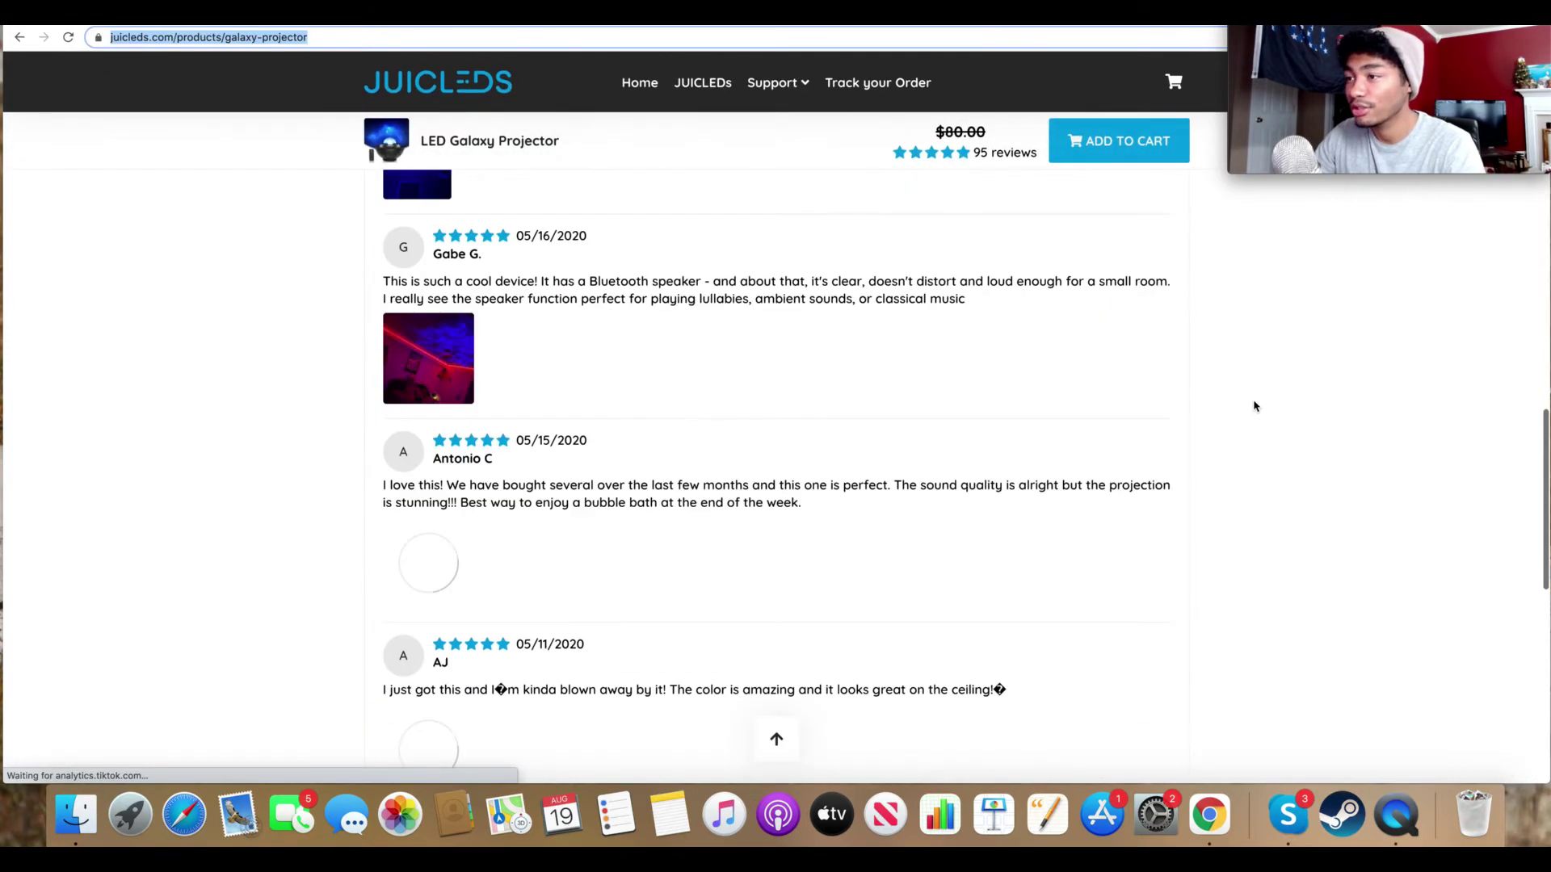
pyautogui.scroll(5, 1254, 404)
pyautogui.scroll(4, 1254, 404)
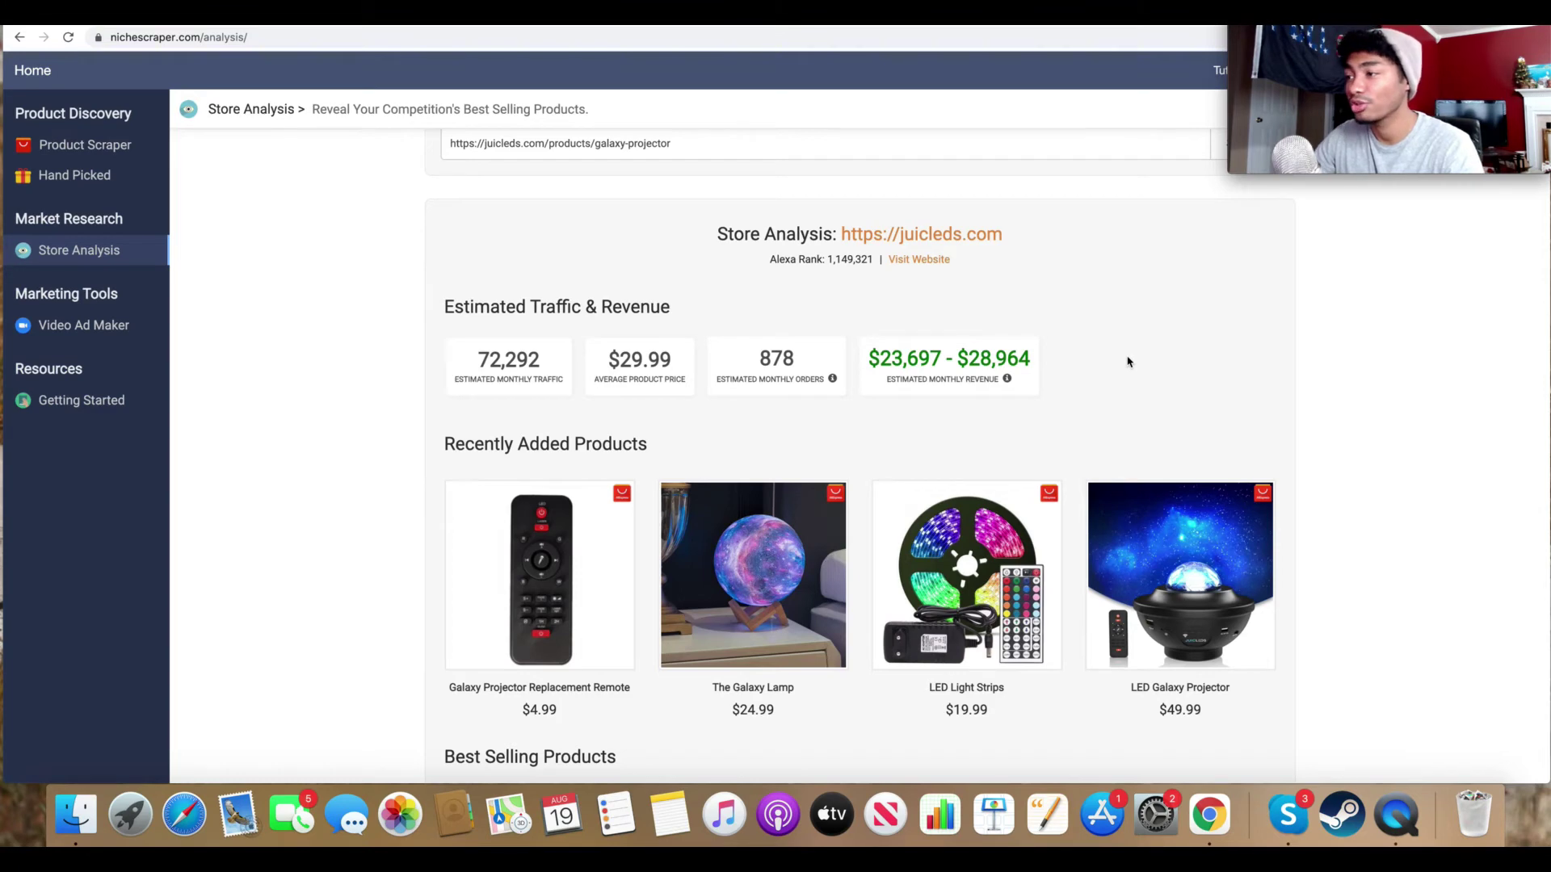
pyautogui.scroll(-3, 909, 246)
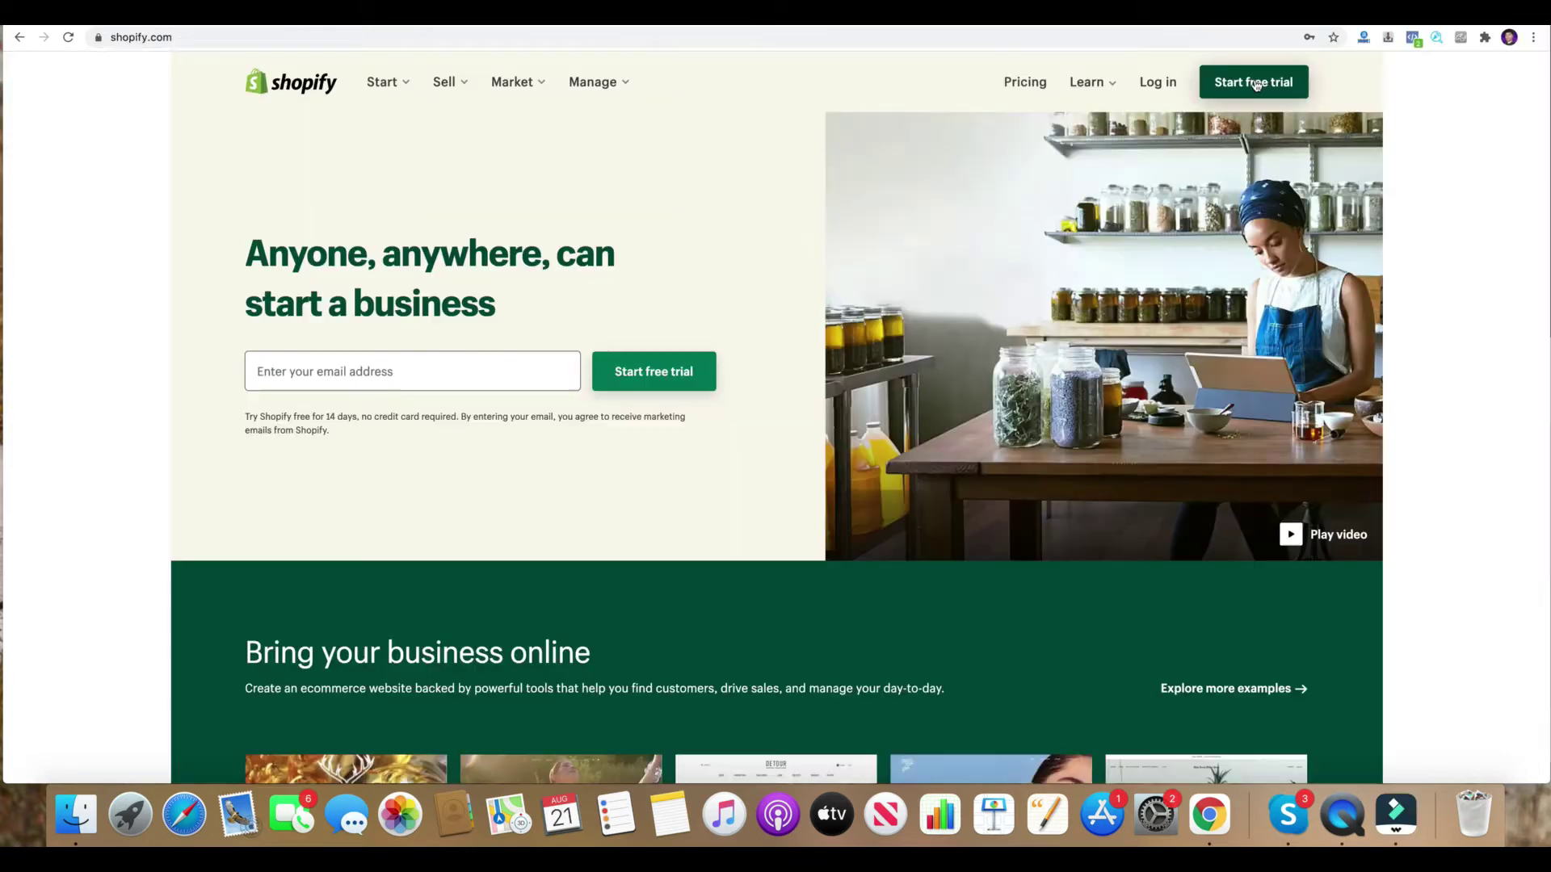
# Start a free trial on the Shopify website.
pyautogui.click(1255, 83)
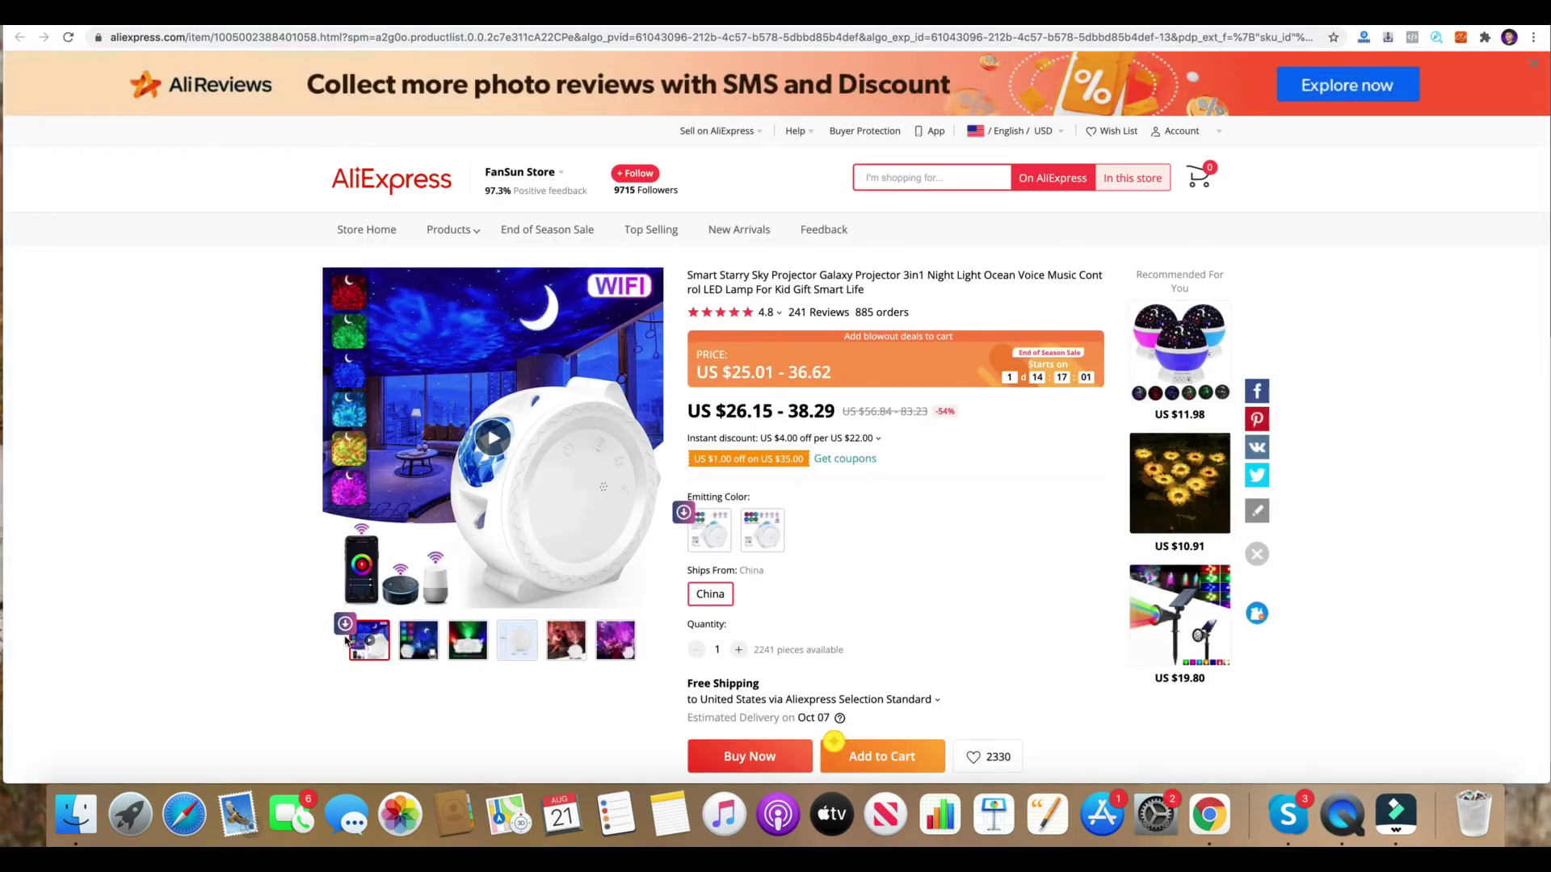
# Examine the AliExpress listing of the Smart Starry Sky Projector.
pyautogui.scroll(-15, 857, 500)
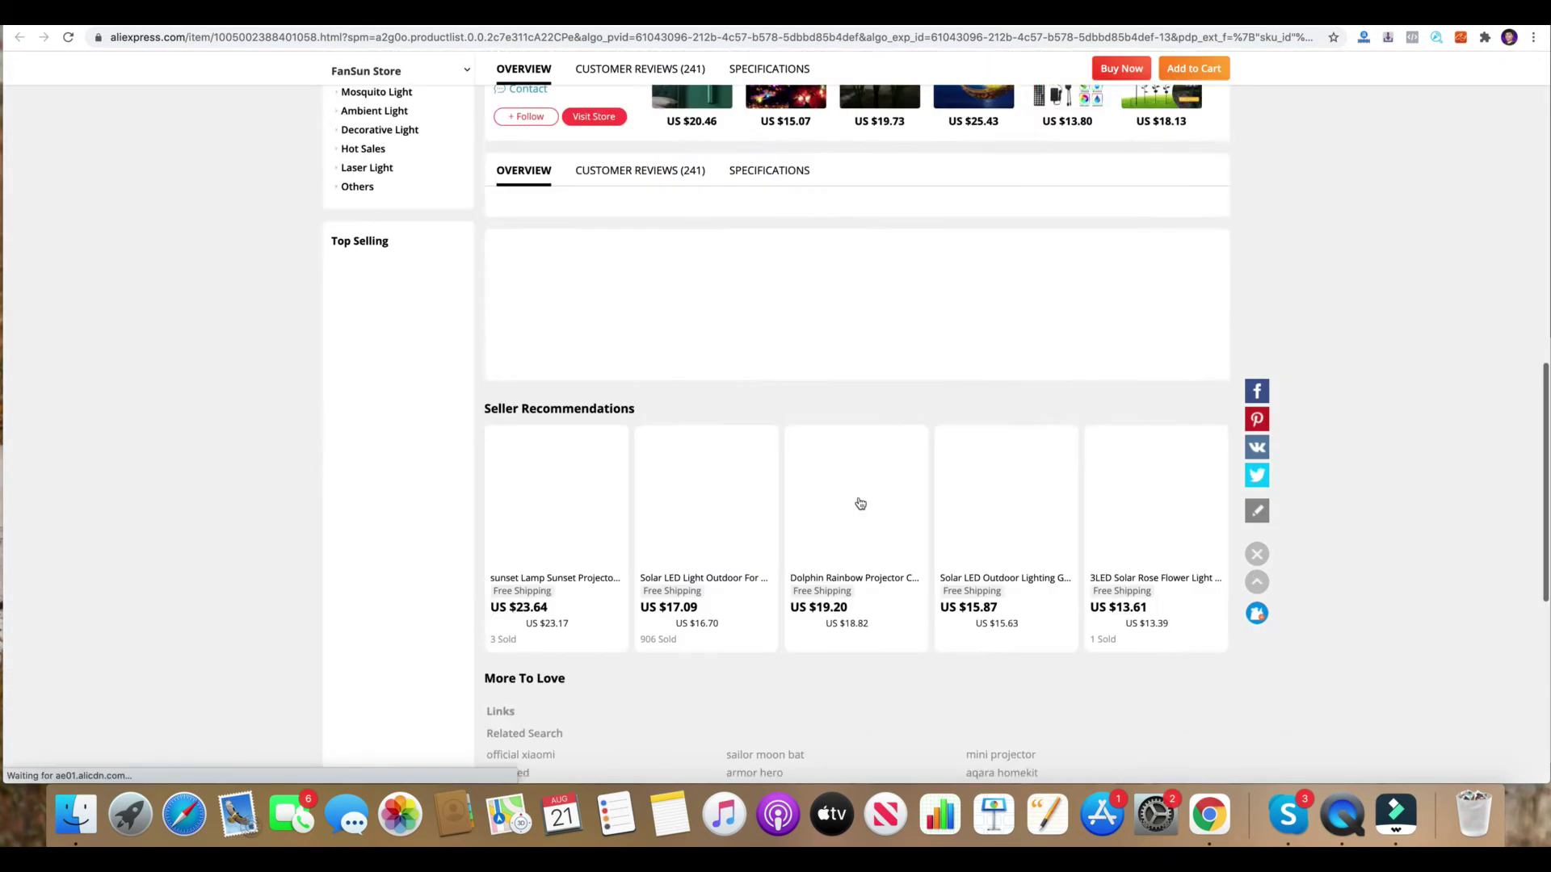
pyautogui.scroll(15, 857, 495)
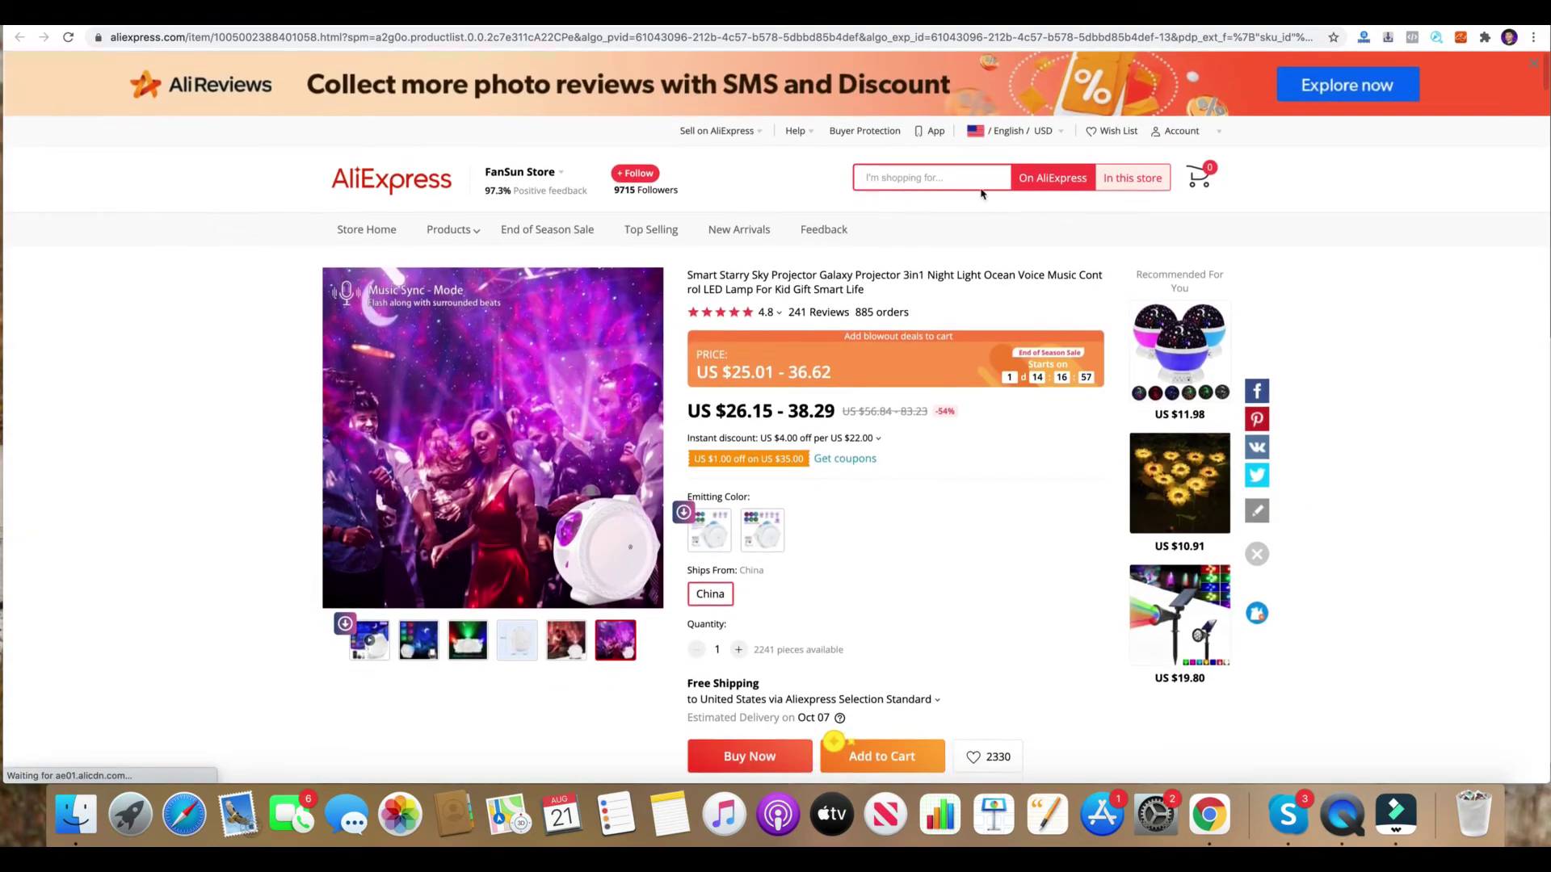
# Switch to the Shopify admin and start a new product titled GalaxyProLife.
pyautogui.click(904, 25)
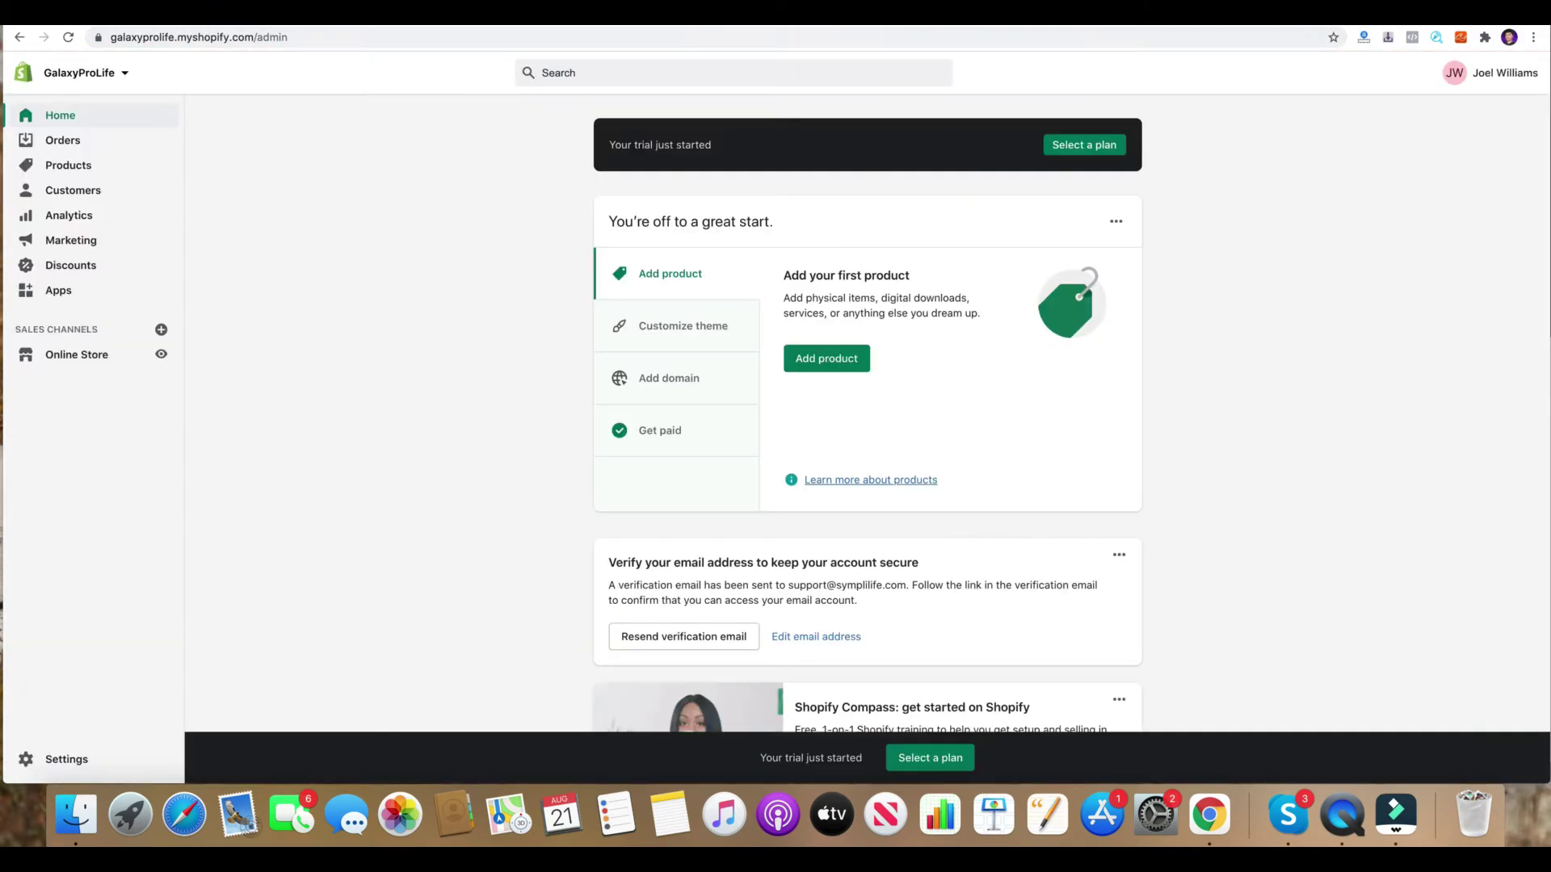
pyautogui.click(835, 367)
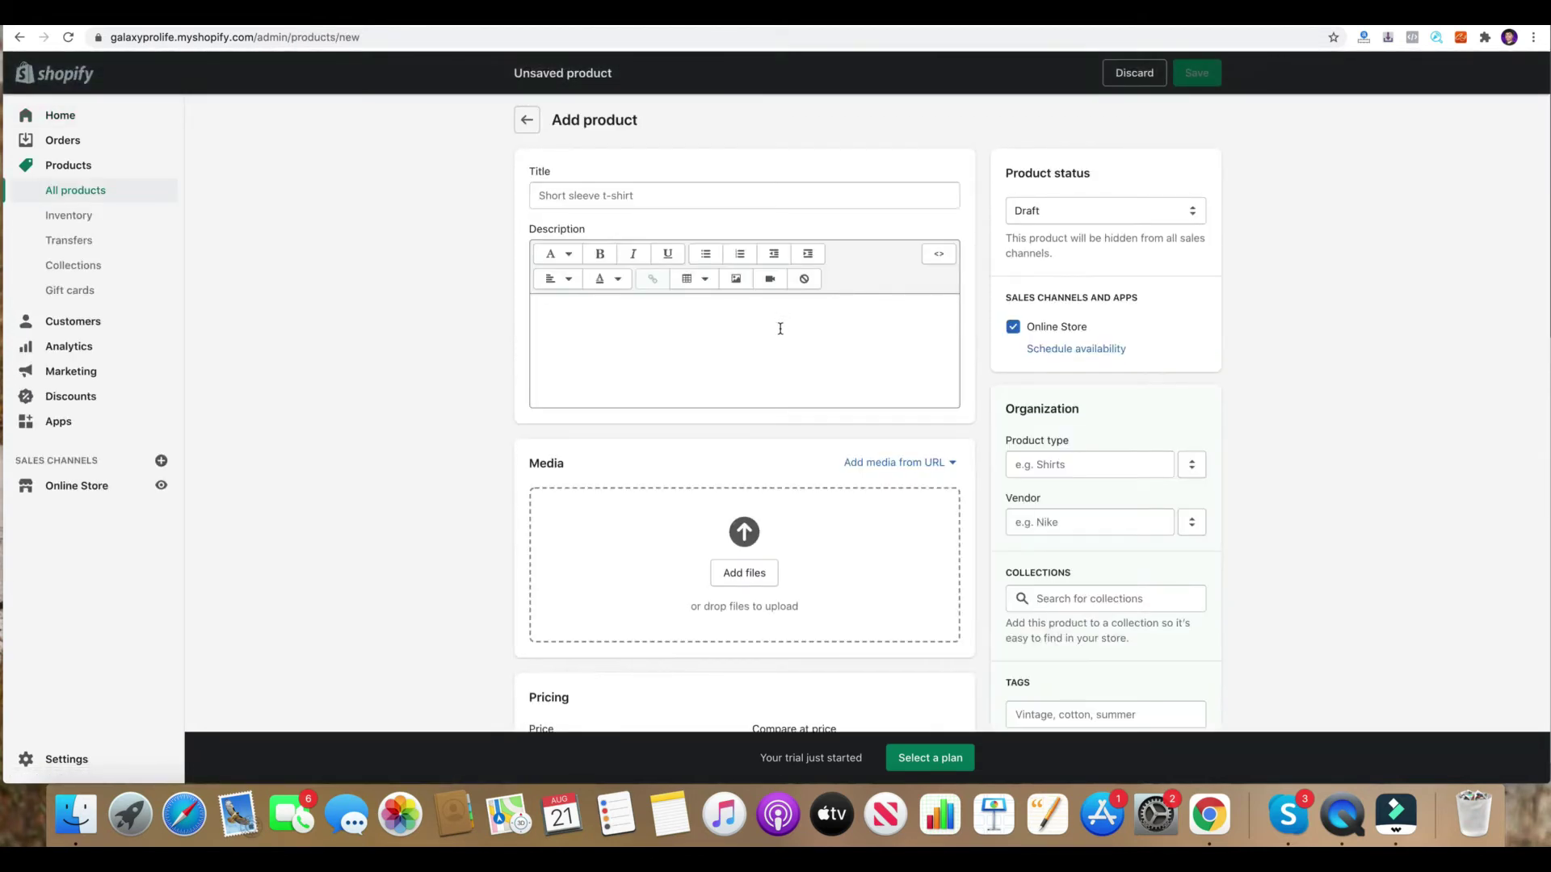
pyautogui.click(711, 203)
pyautogui.write('Galaxy')
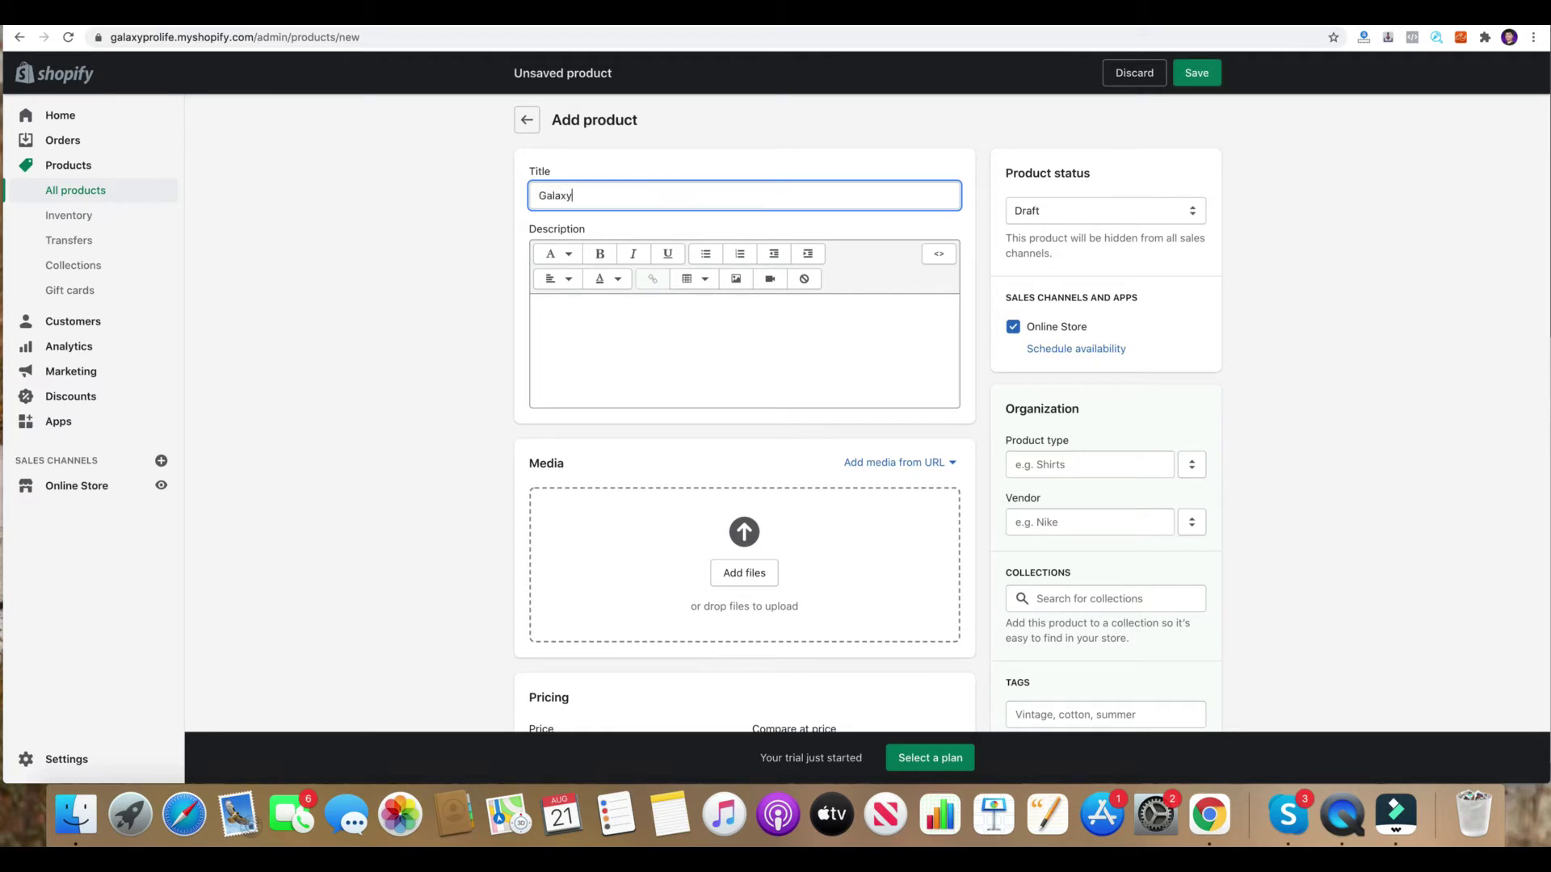
pyautogui.write('ProLife')
# Enter the product description "Imagine being able to come into your home and experience a new universe and reality you've never seen before.".
pyautogui.click(747, 322)
pyautogui.write('Ima')
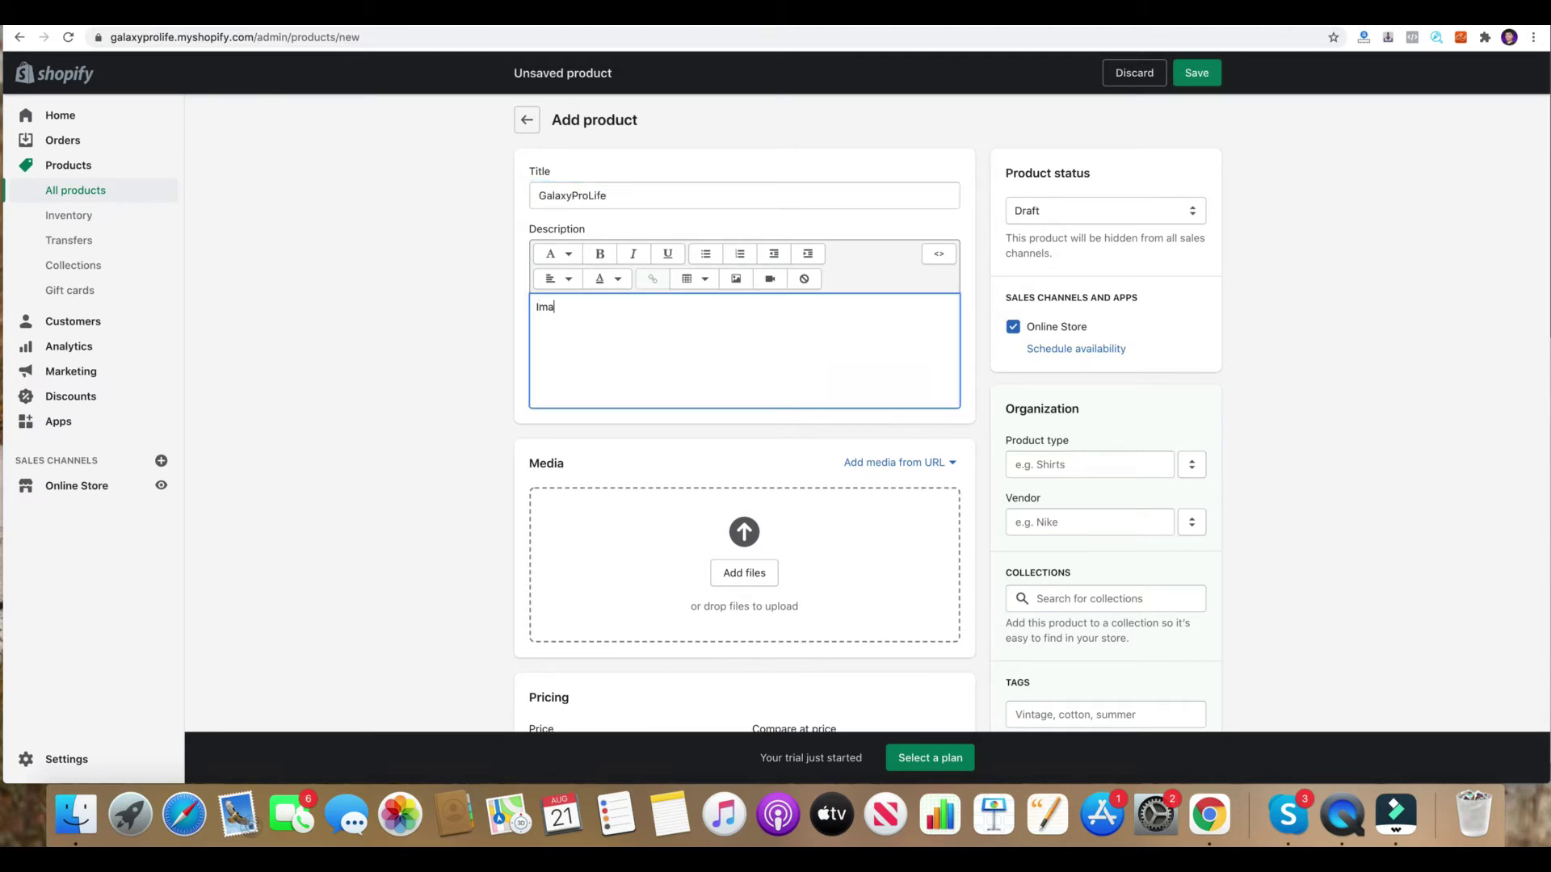
pyautogui.write('gine being able to come into yo')
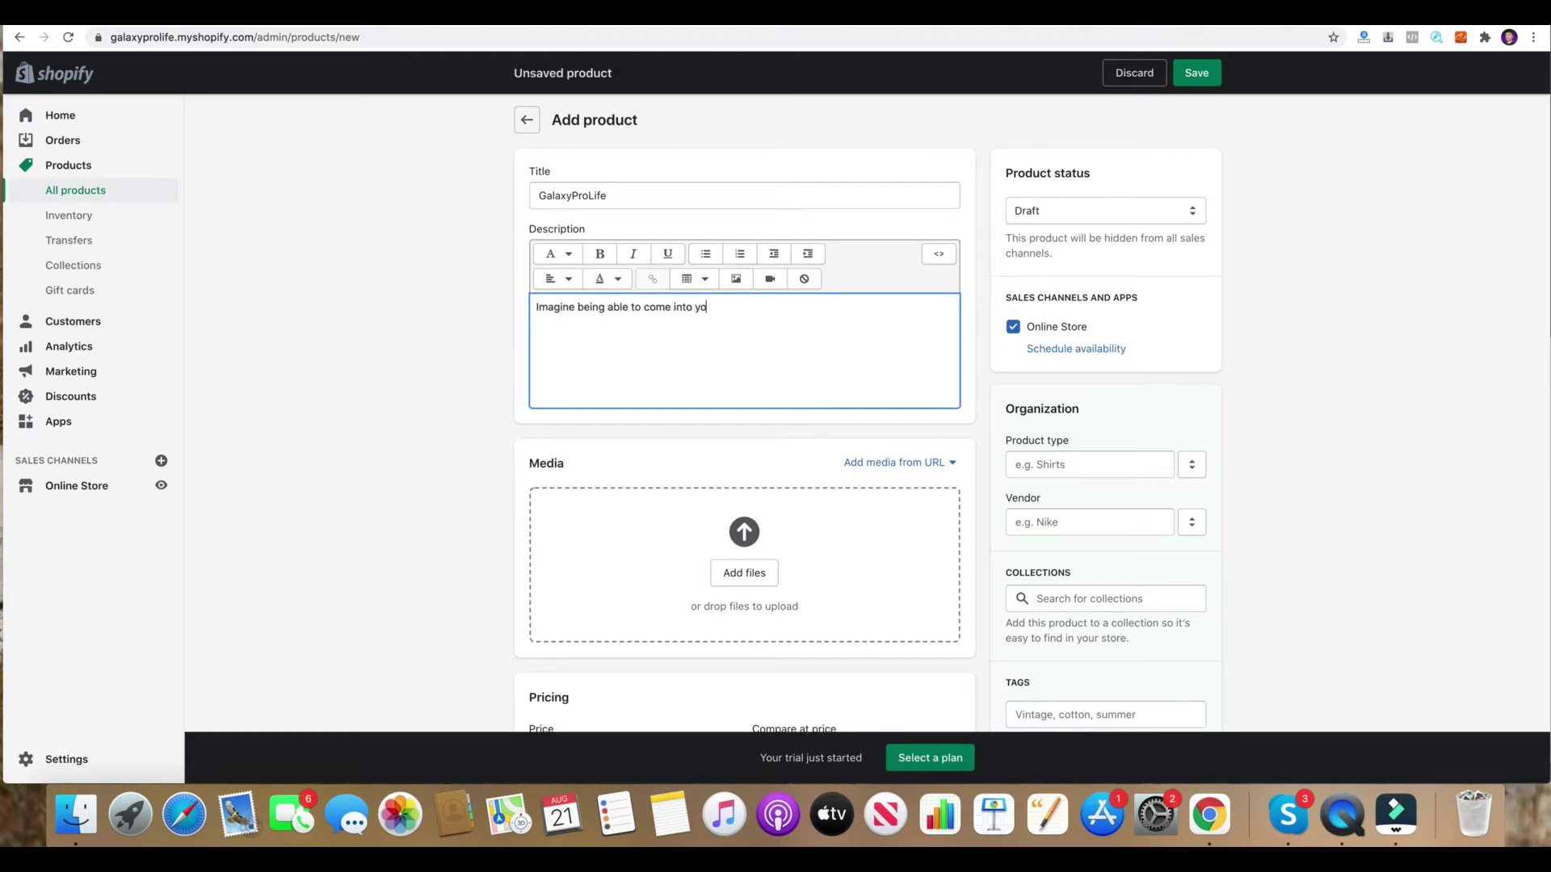
pyautogui.write('ur home and experience a new un')
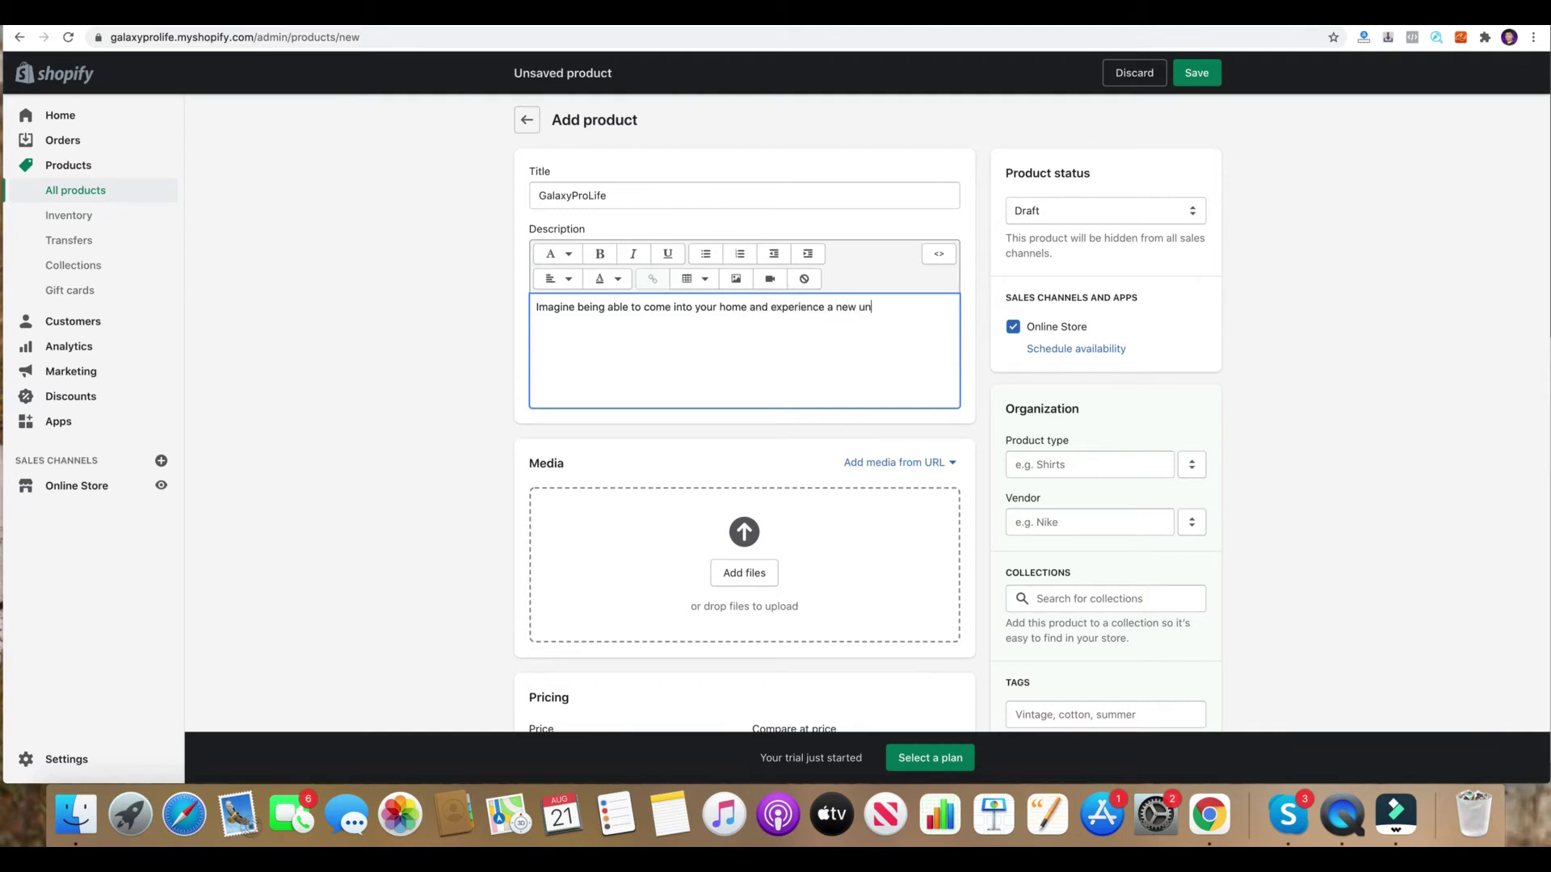
pyautogui.write("iverse and reality you've never seen before.")
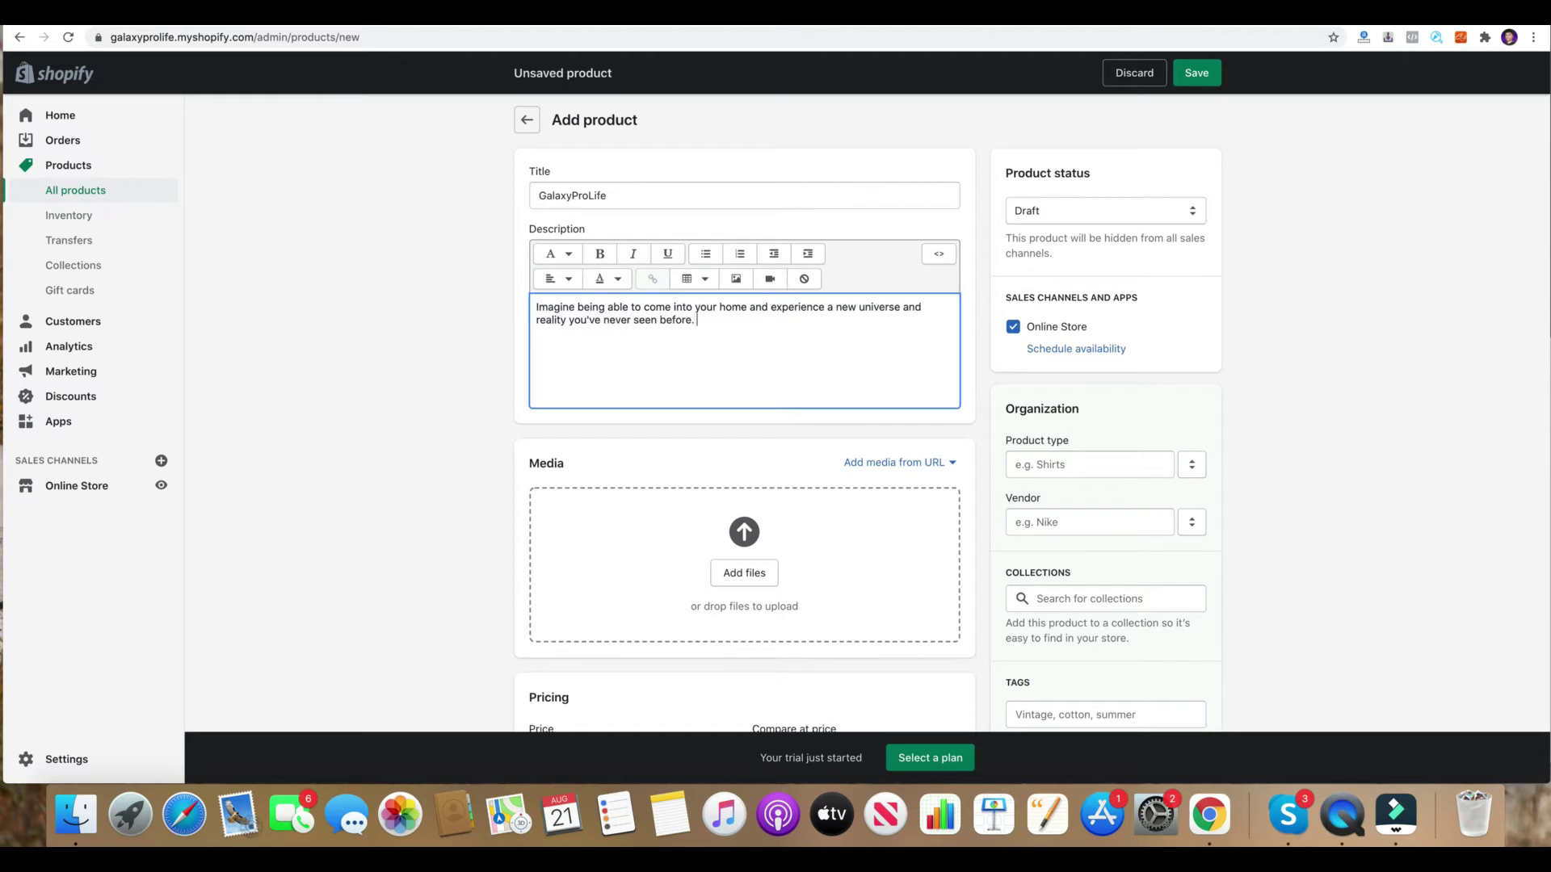
# Add a bulleted list below the description text with Free Shipping, Premium Quality and 30 Day Guarantee.
pyautogui.press('Return')
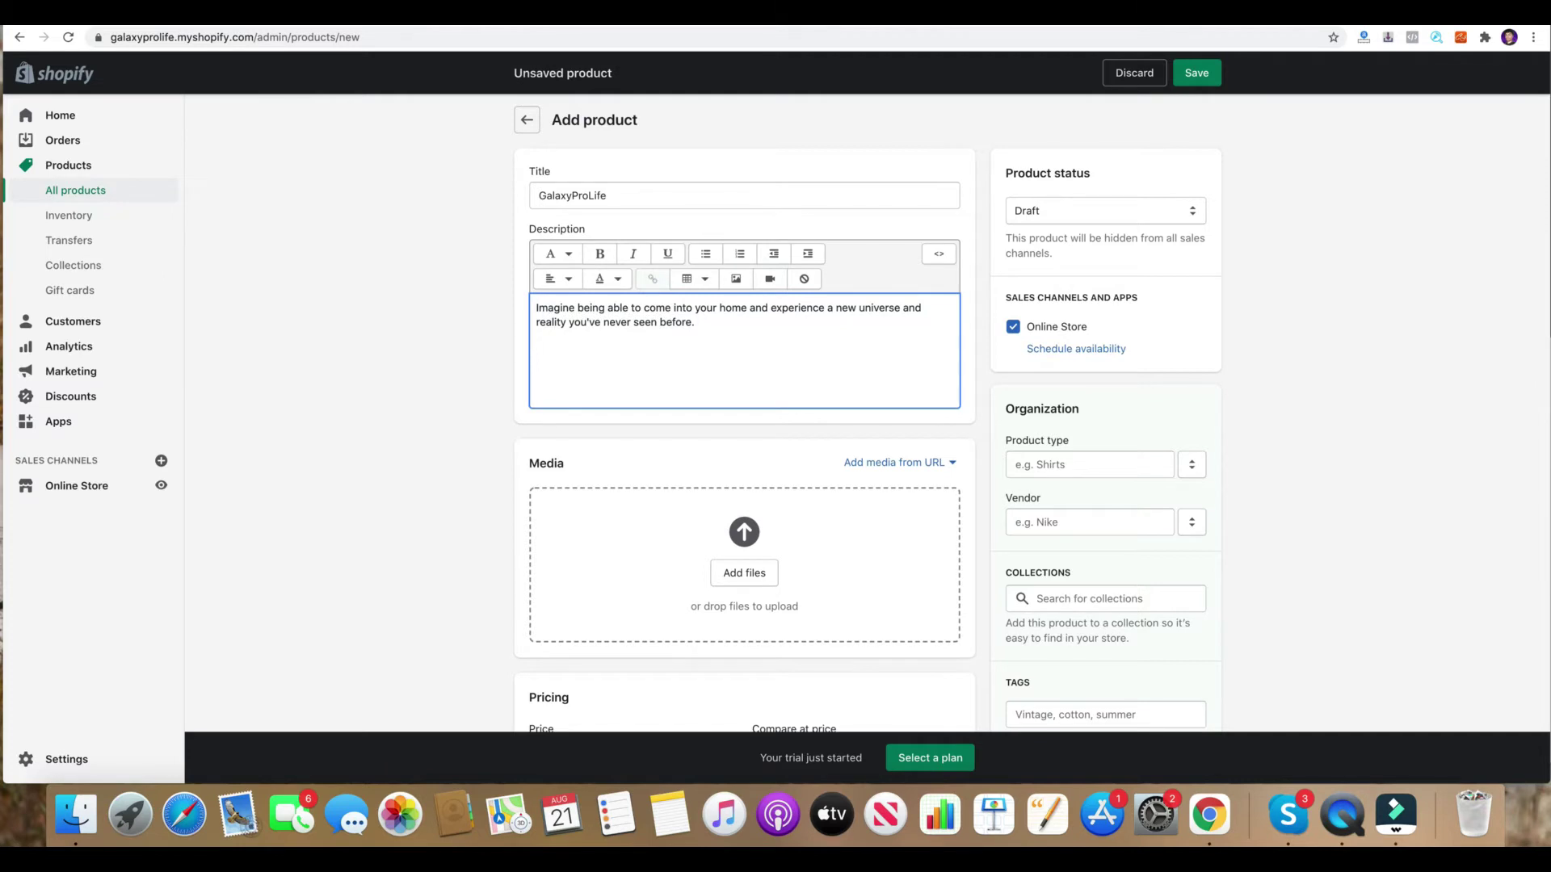
pyautogui.click(711, 258)
pyautogui.write('Free Shipping')
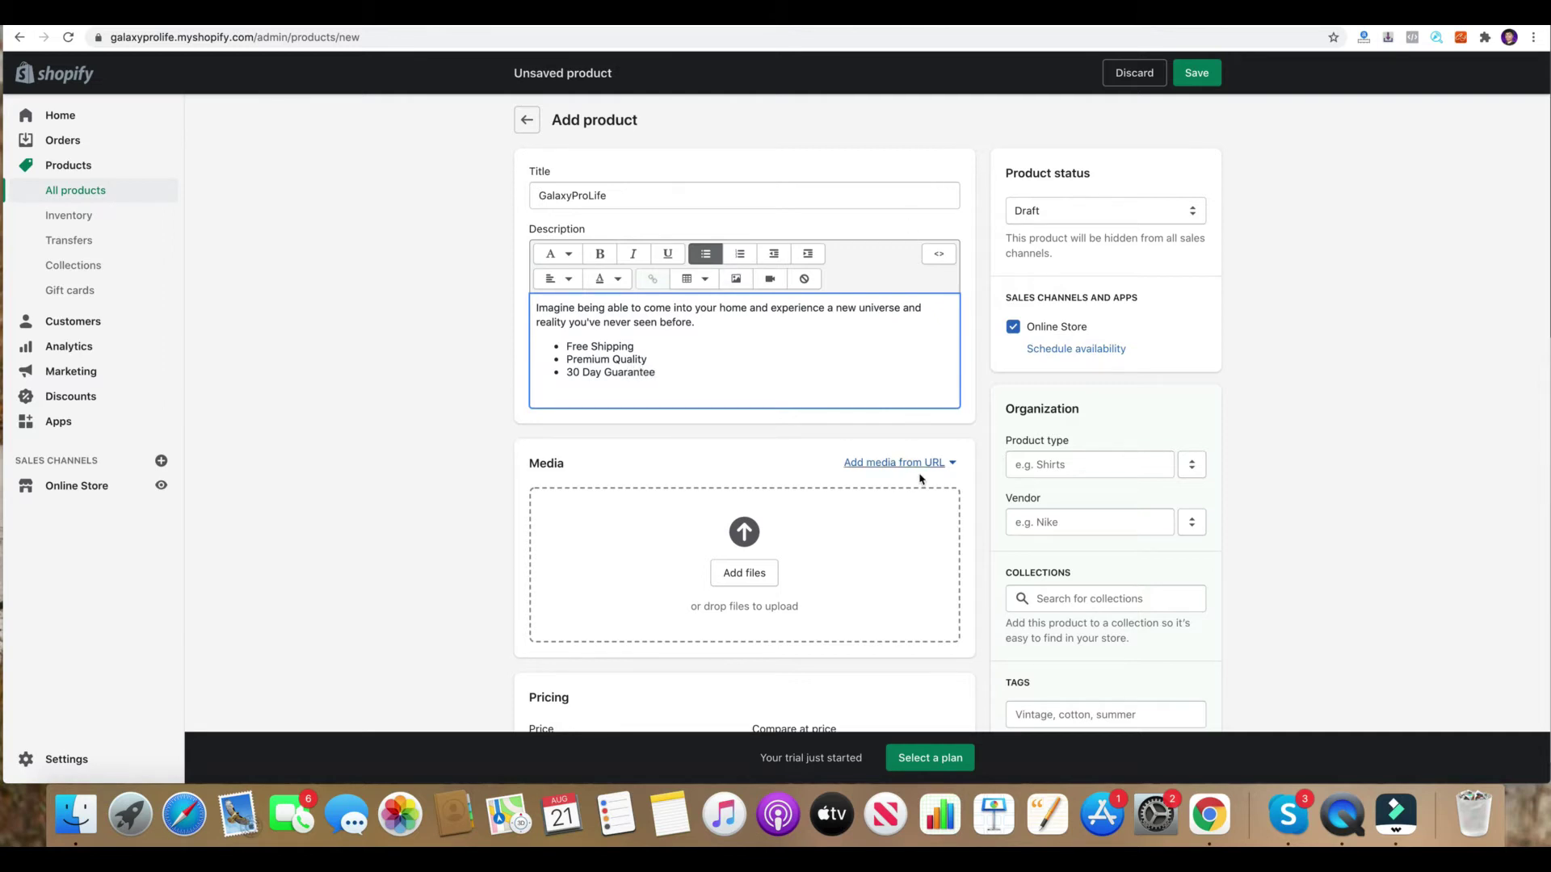
pyautogui.scroll(-5, 919, 479)
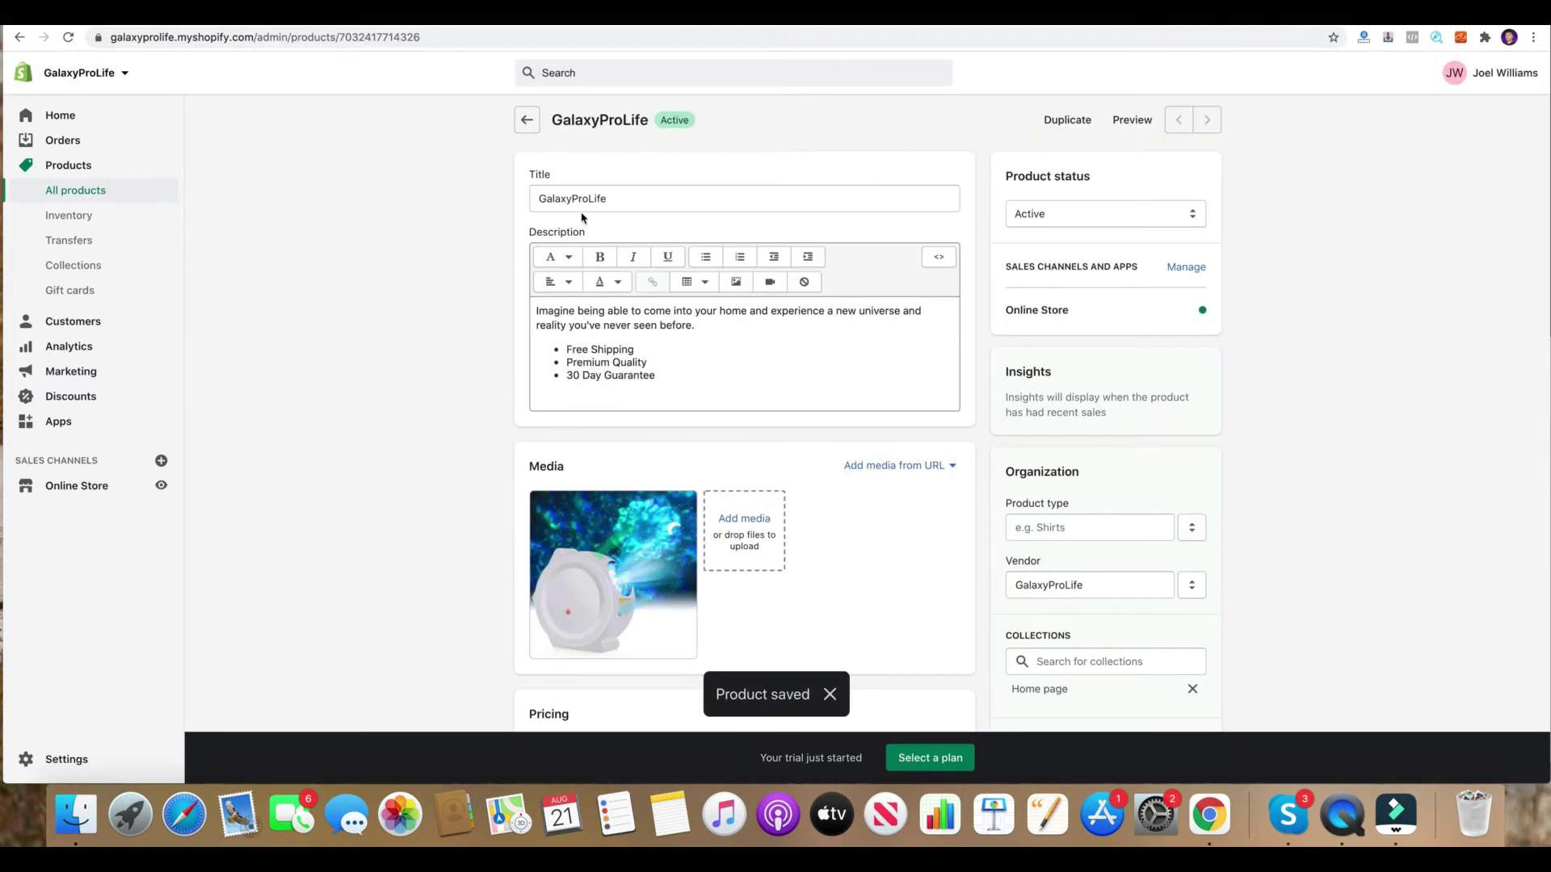
# Leave the GalaxyProLife product and go to the current Debut theme in the online store's themes.
pyautogui.click(527, 120)
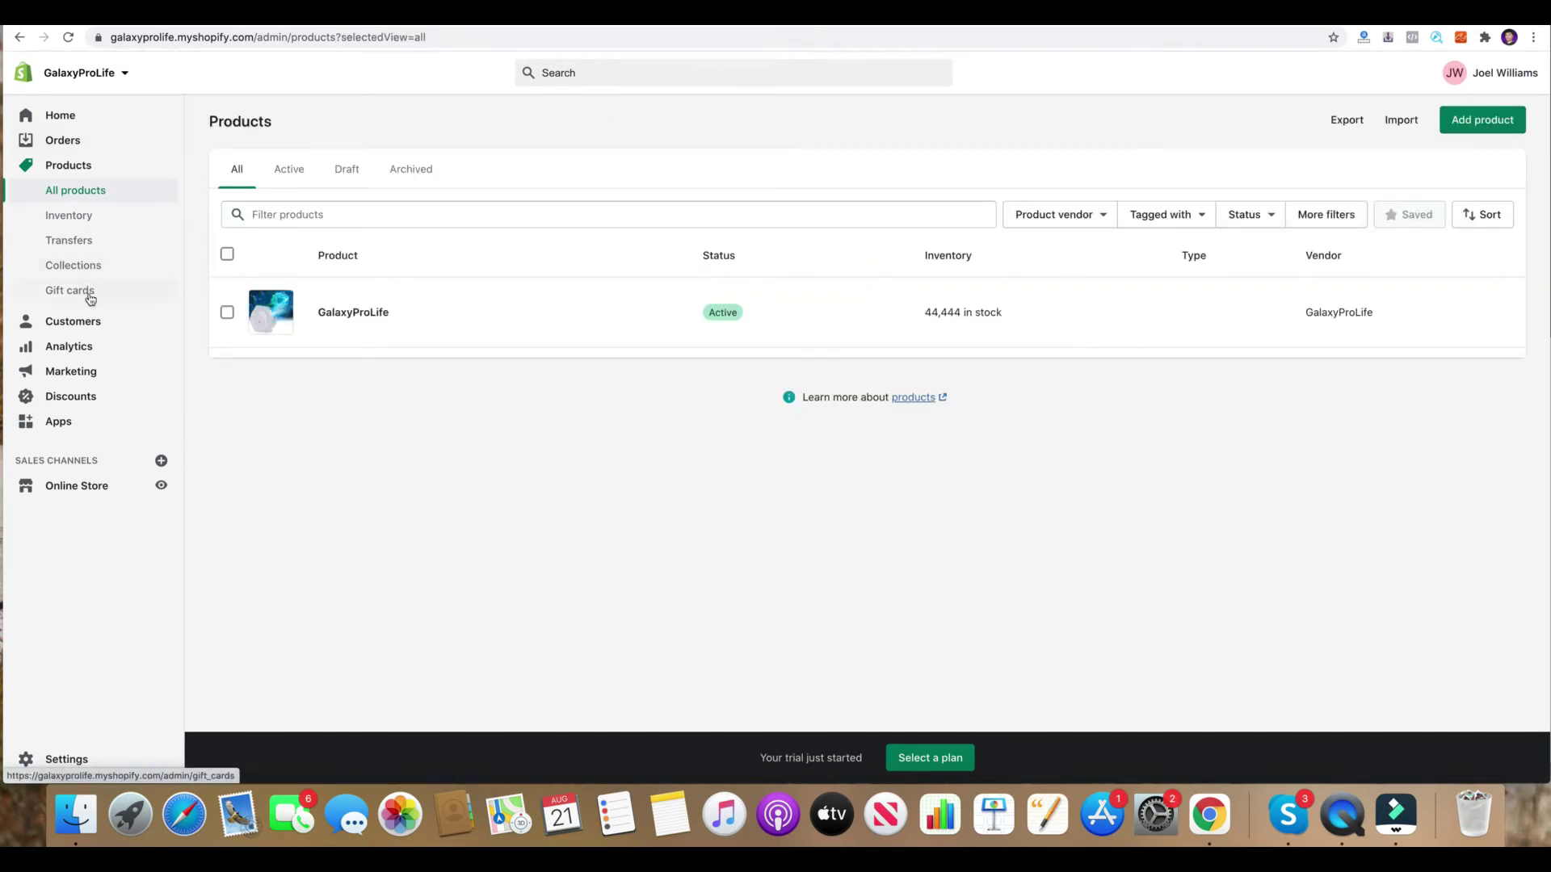
pyautogui.click(96, 485)
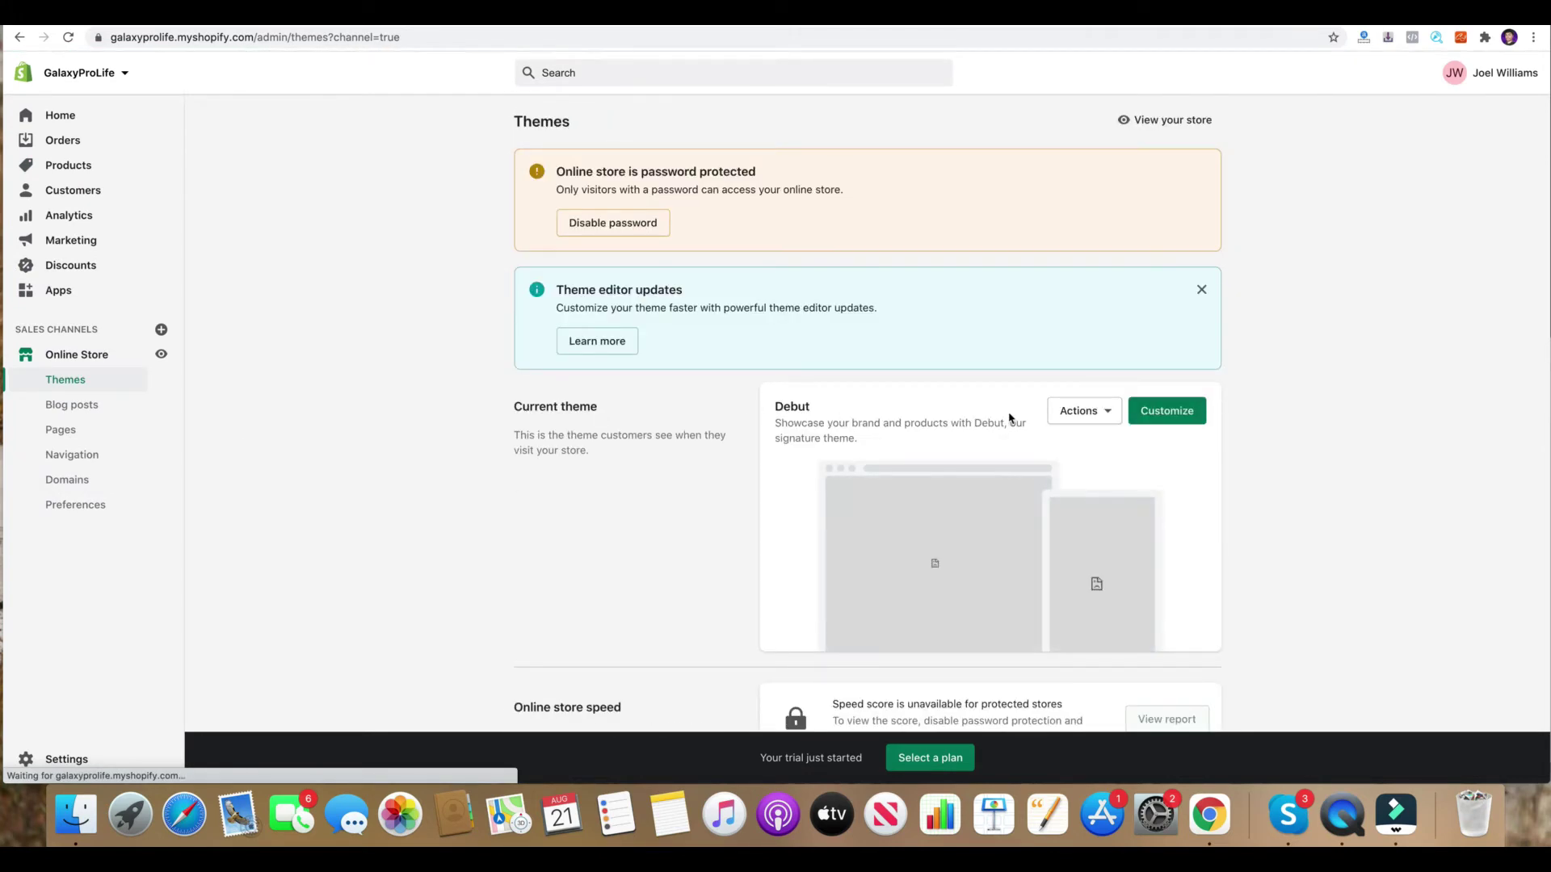
pyautogui.scroll(-3, 1008, 418)
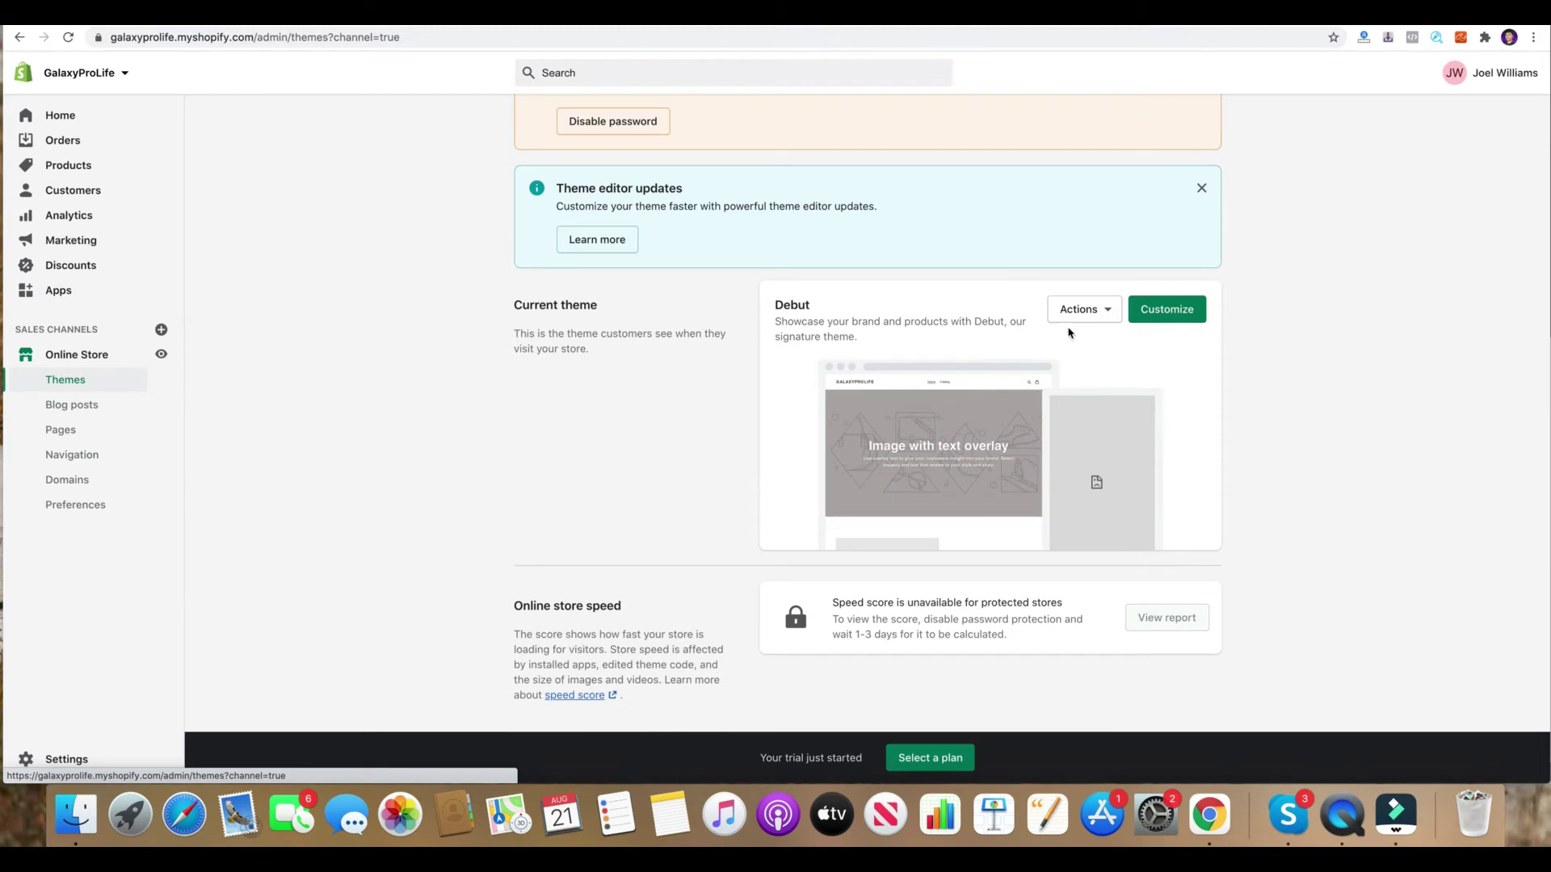
# Open Shopify's free themes selection from the theme library and browse the available themes.
pyautogui.click(1103, 311)
pyautogui.click(1103, 312)
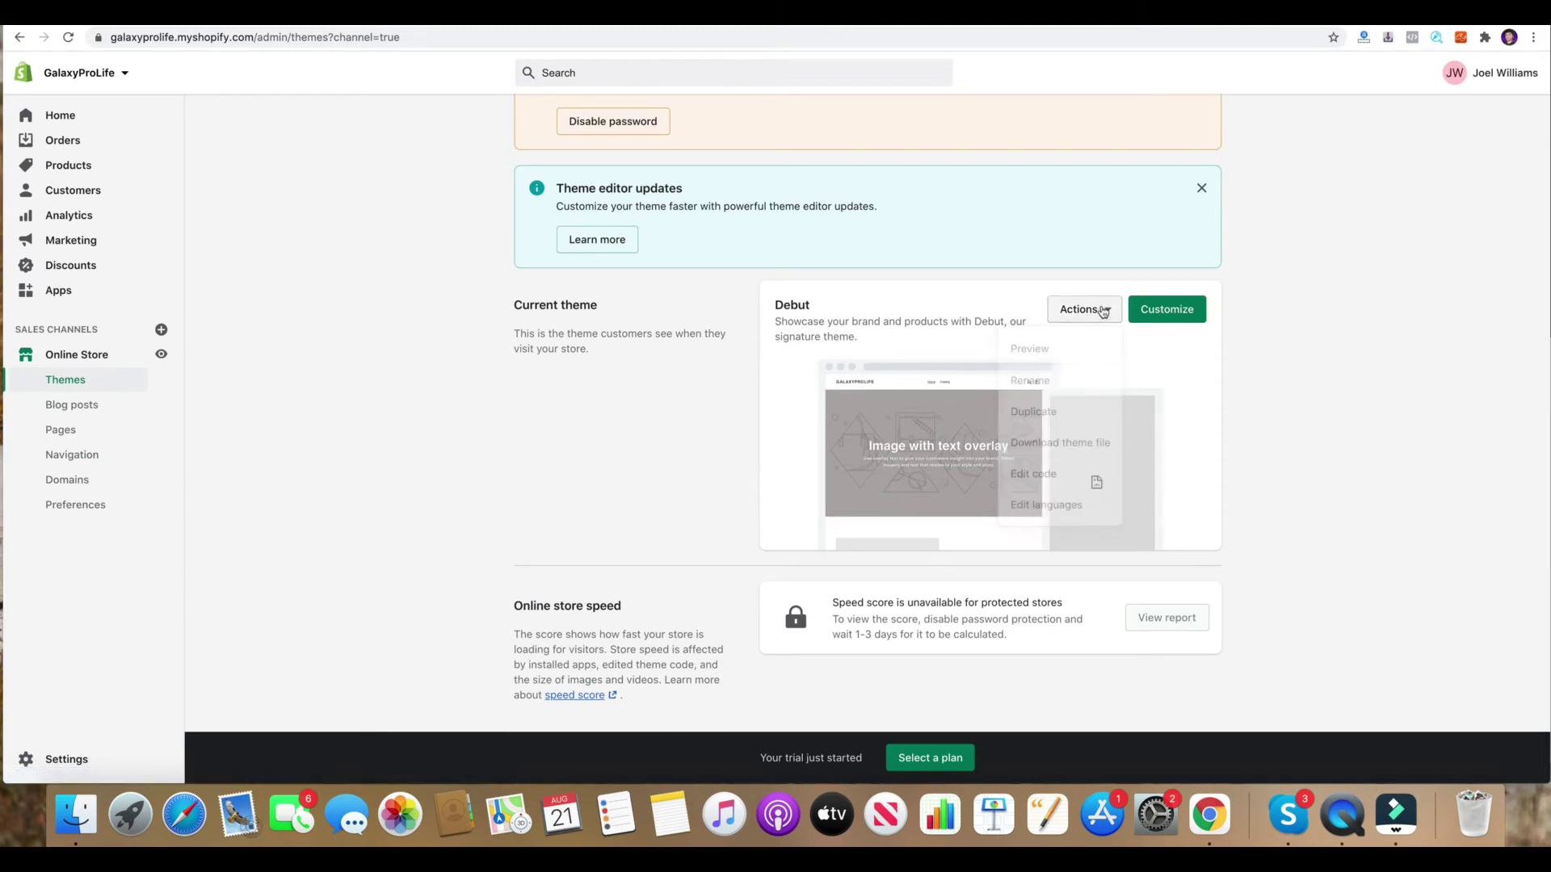
pyautogui.scroll(2, 1103, 312)
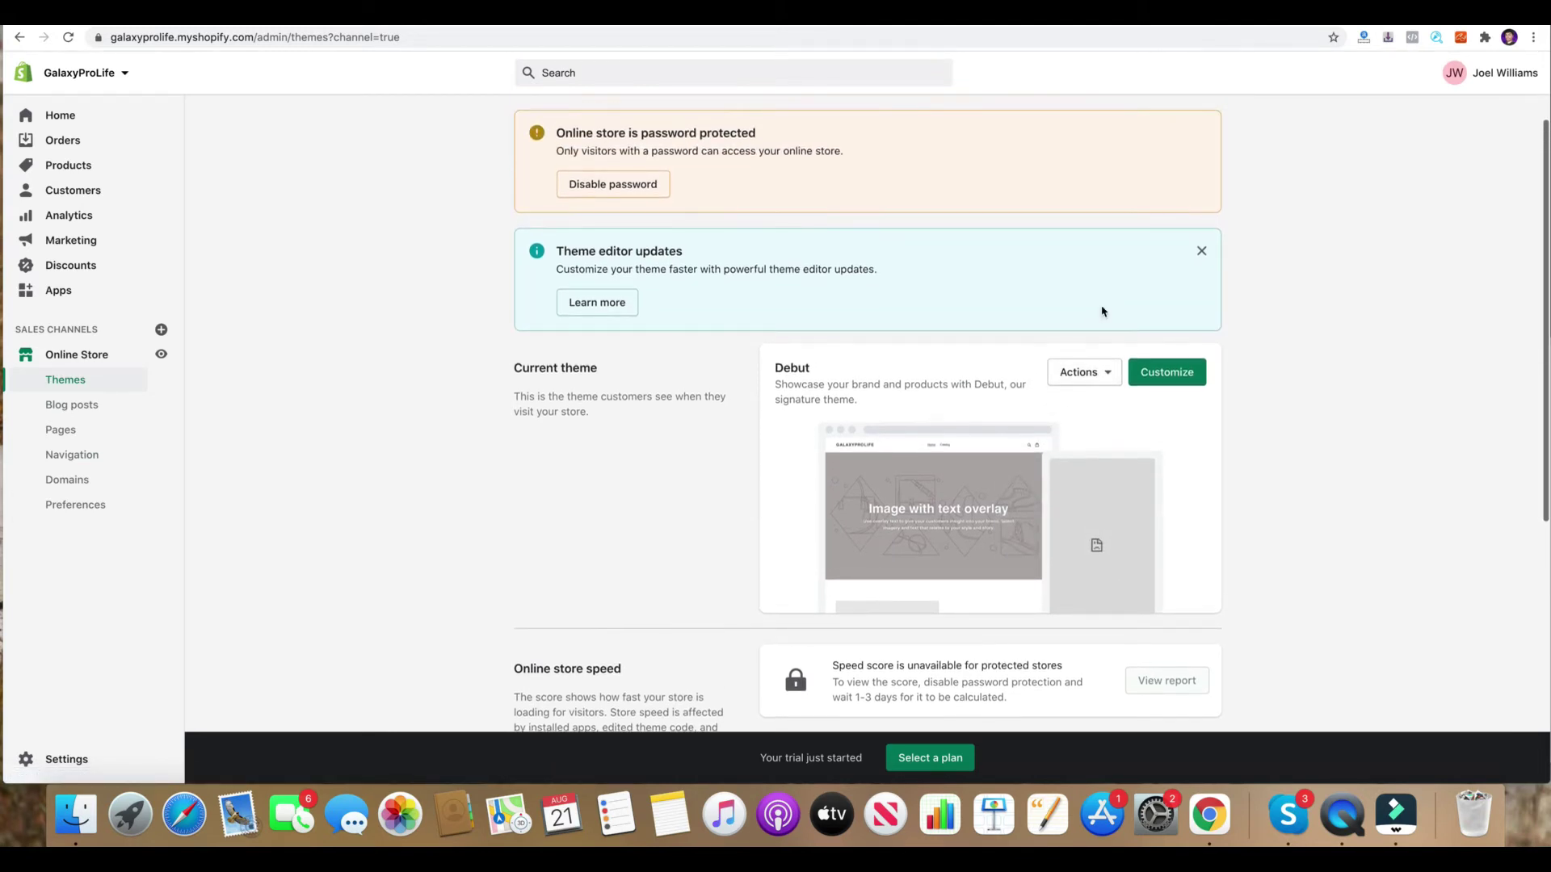
pyautogui.scroll(-2, 1103, 311)
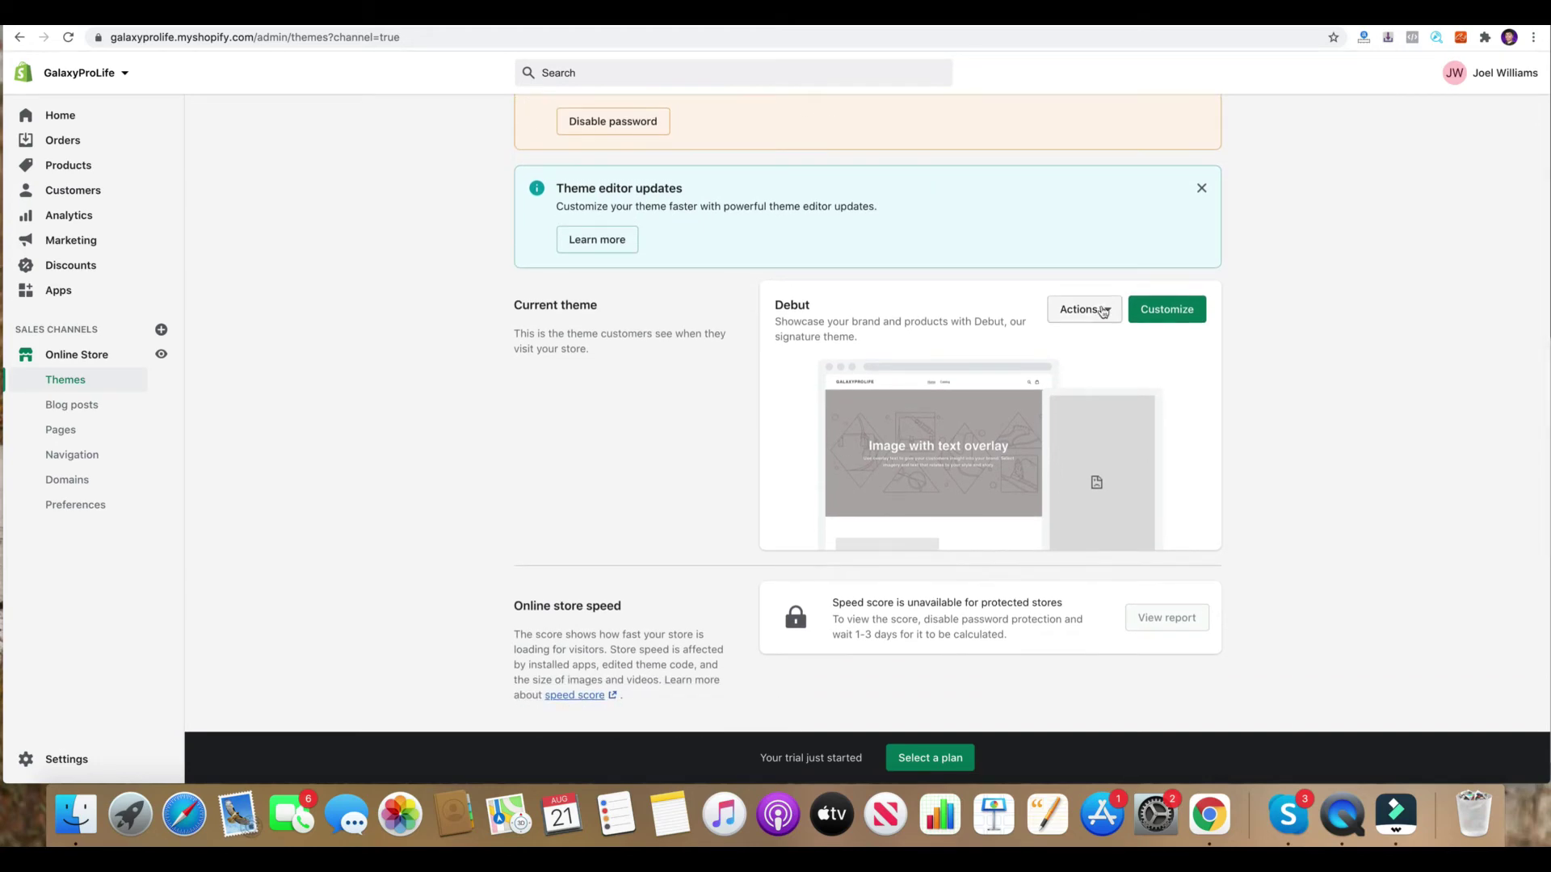
pyautogui.scroll(-5, 1103, 312)
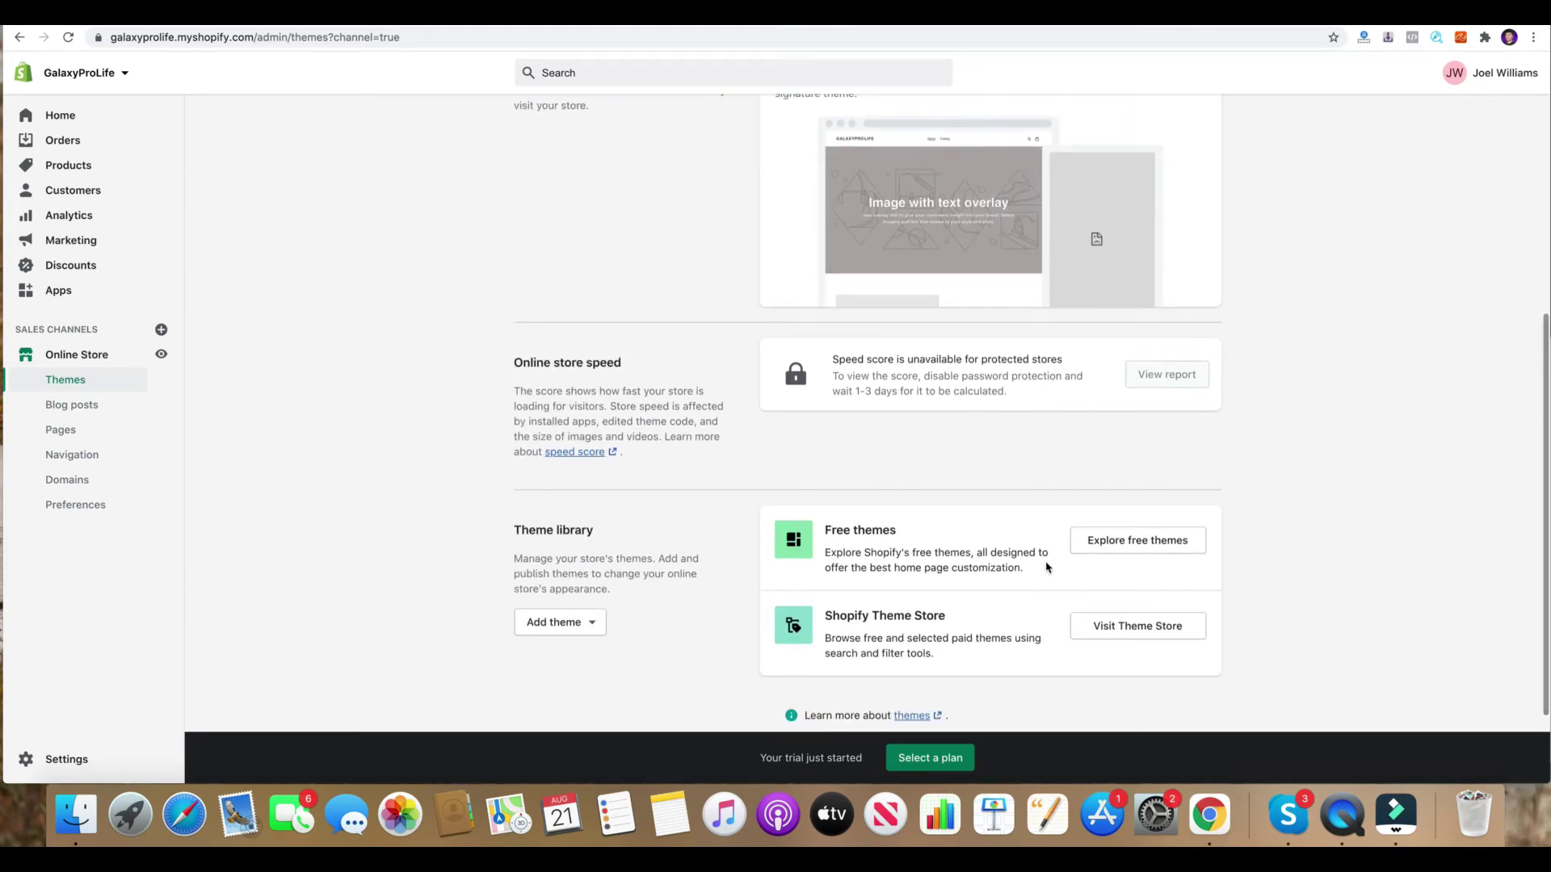
pyautogui.click(1081, 554)
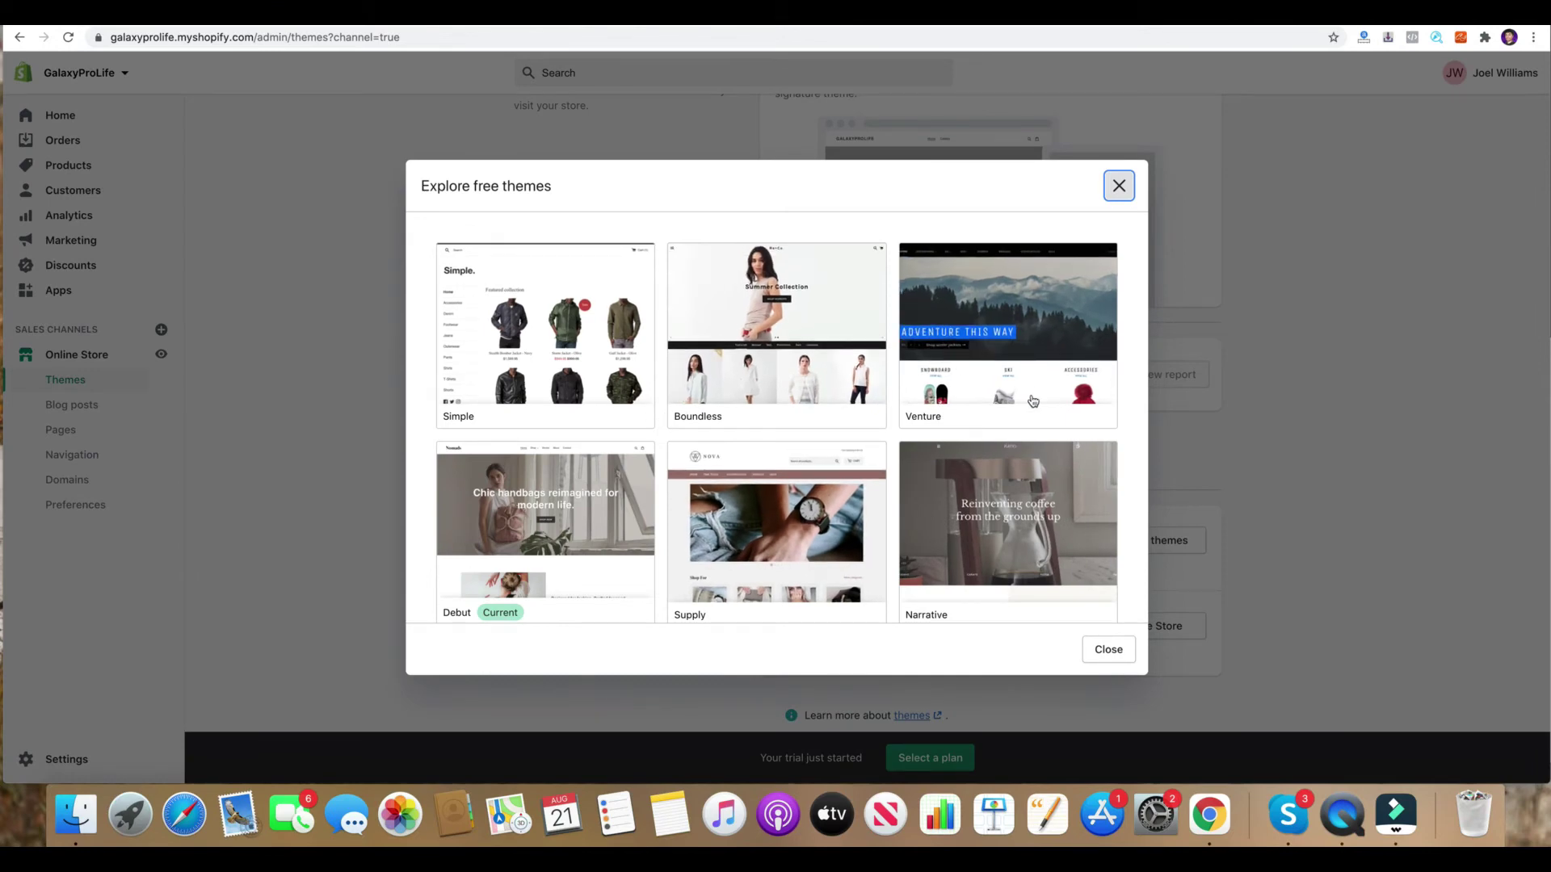
pyautogui.scroll(-3, 1010, 438)
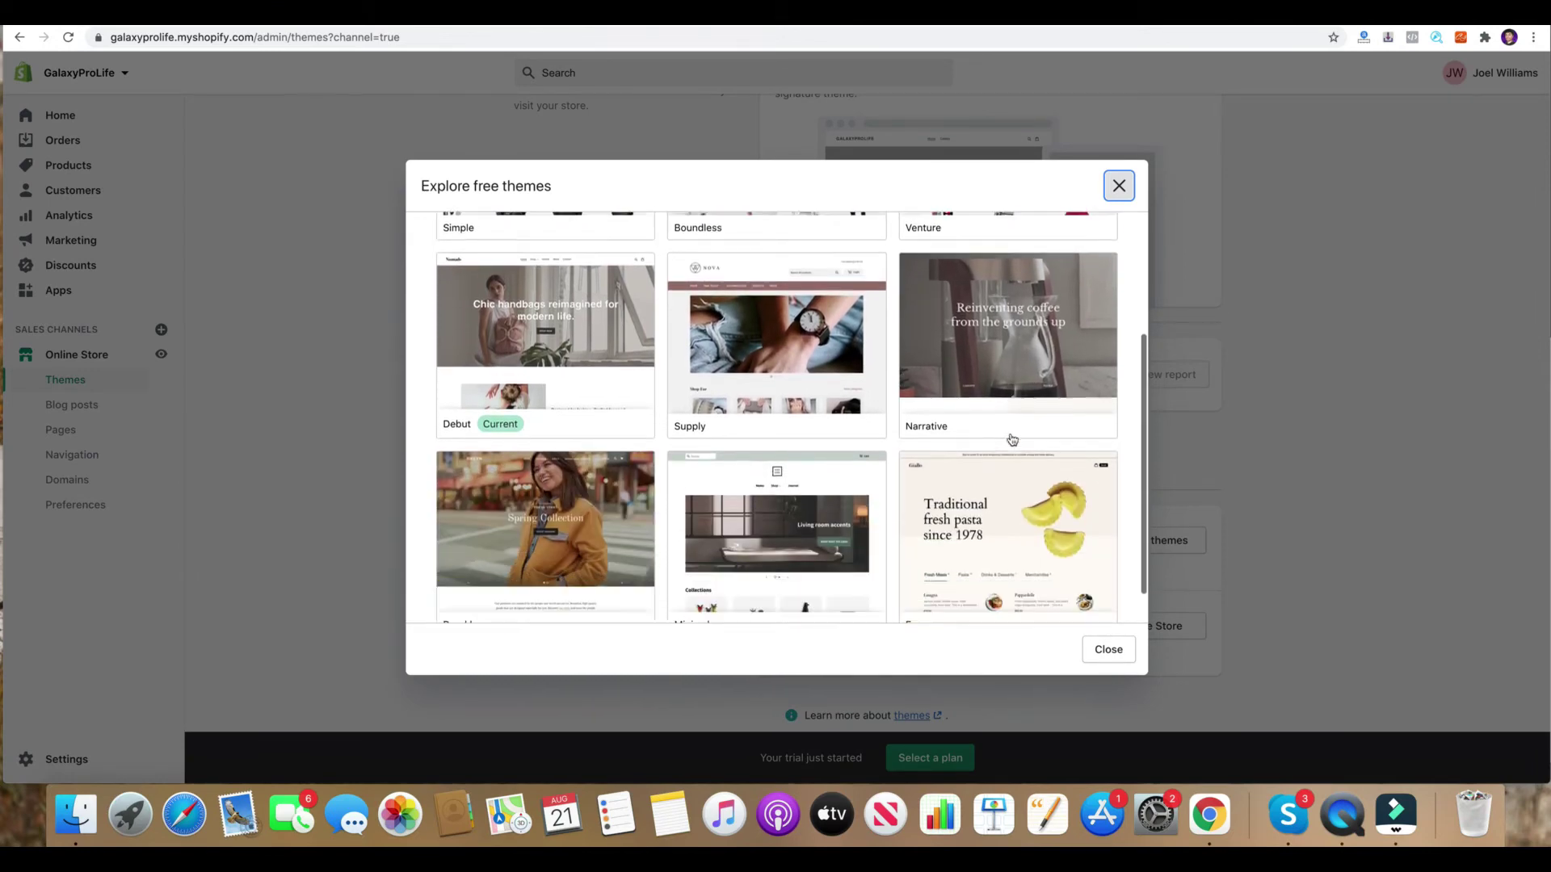
pyautogui.scroll(3, 1012, 439)
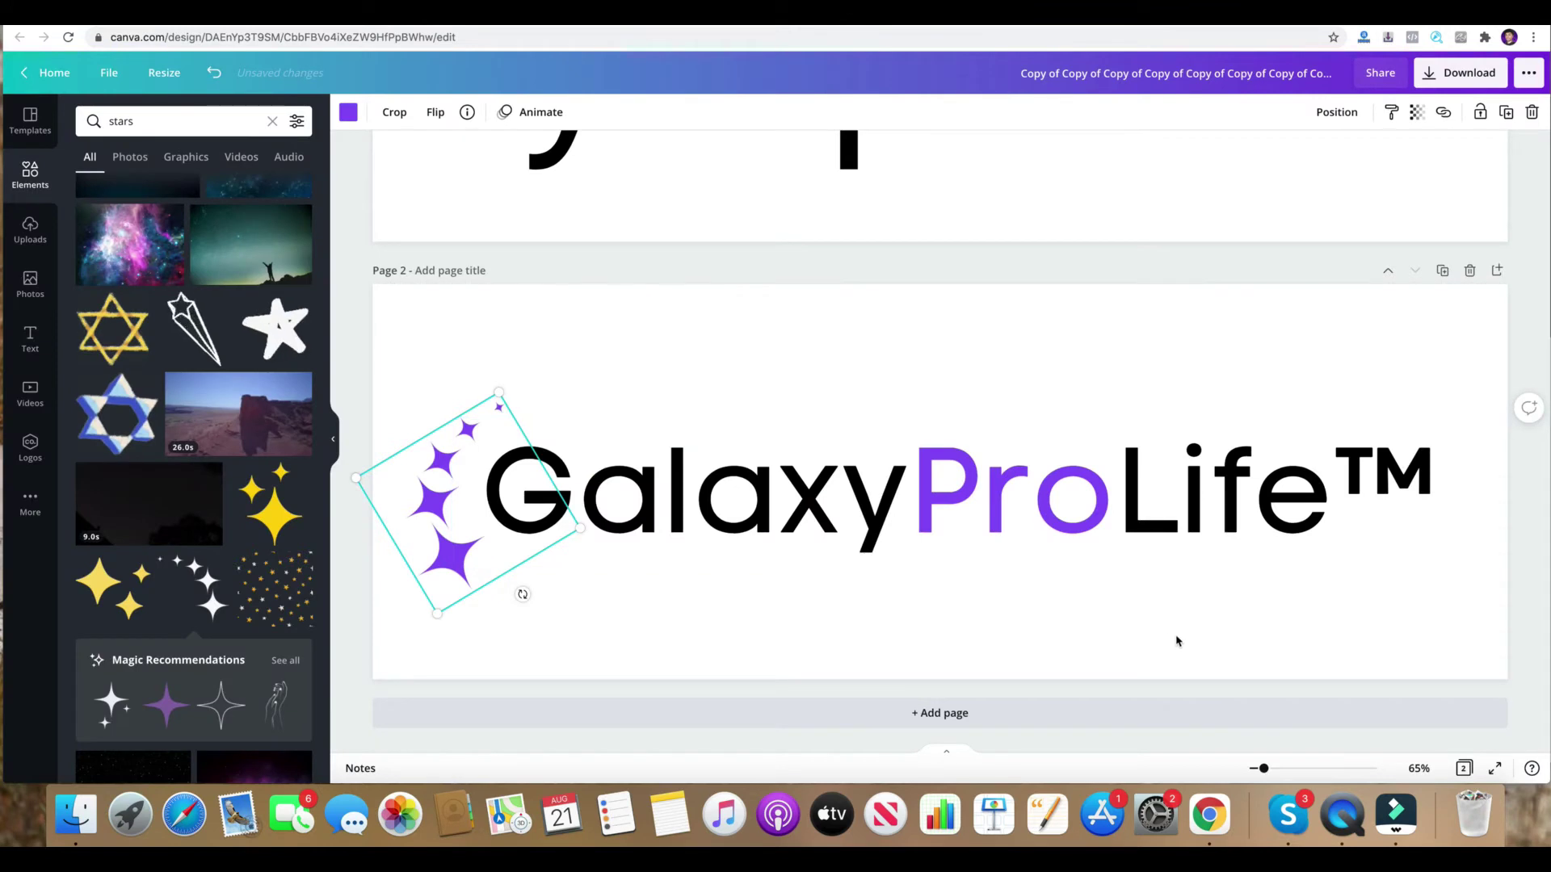
# Switch to the Canva logo design and shift the GalaxyProLife™ text and the purple stars slightly to the right.
pyautogui.click(1177, 637)
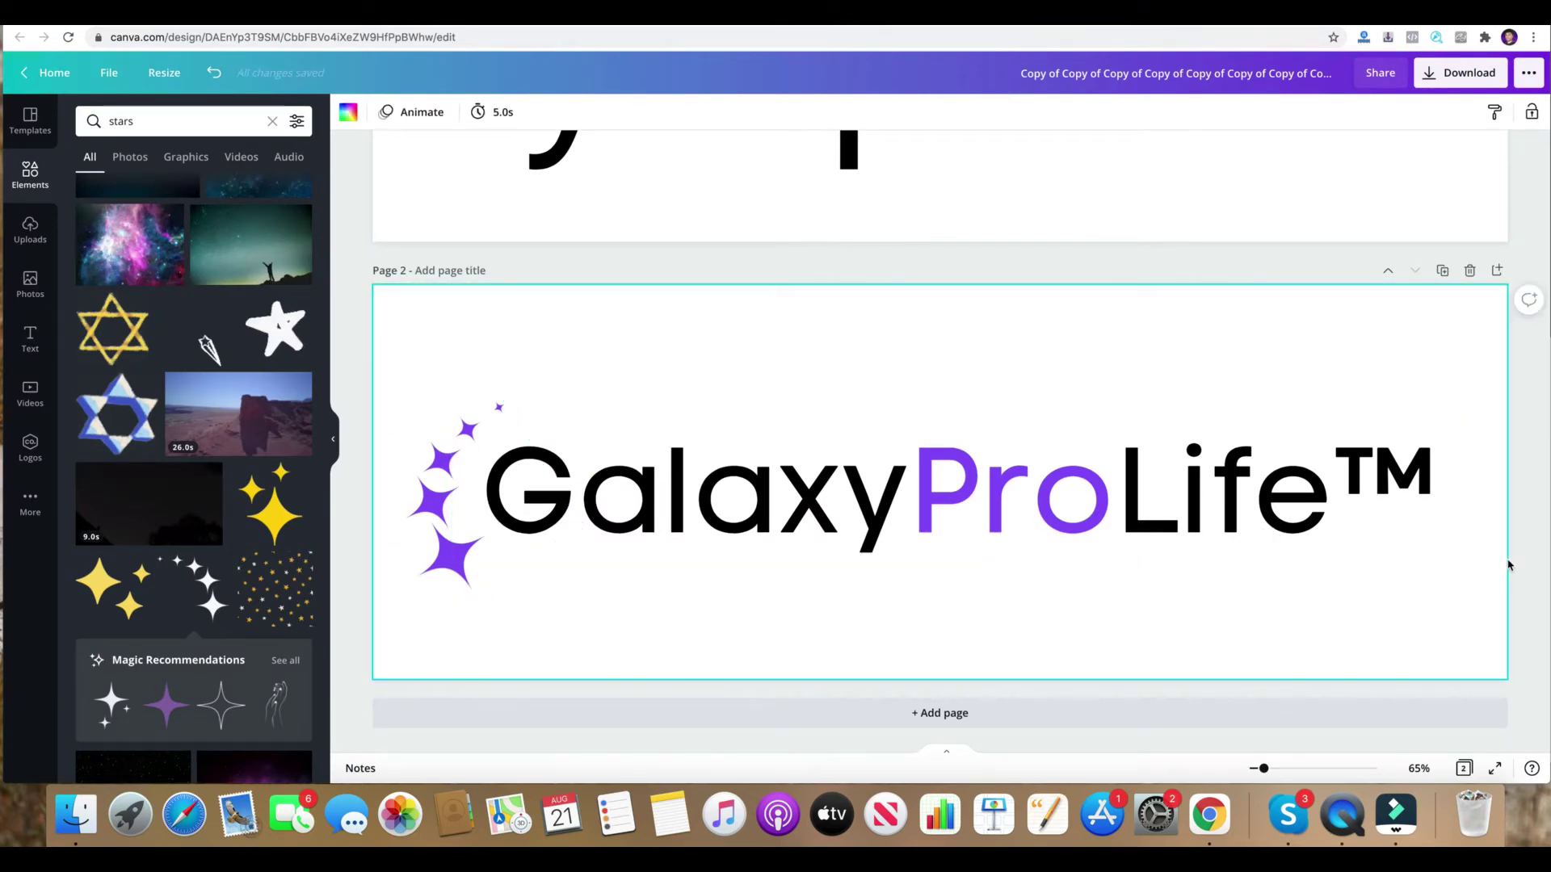
pyautogui.click(1416, 525)
pyautogui.press('Tab')
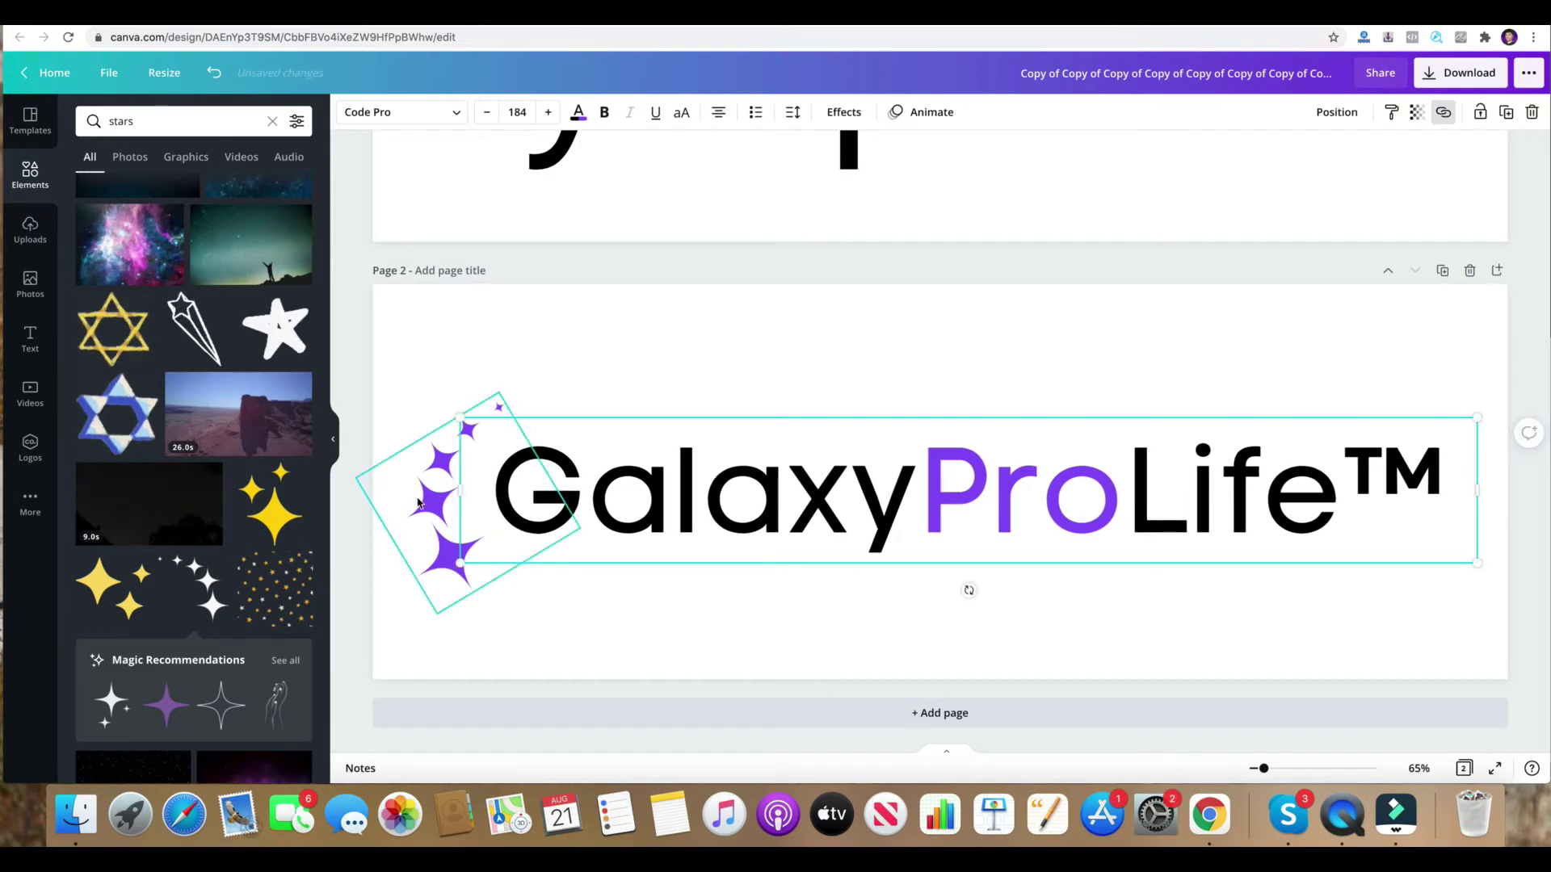
pyautogui.press('super+z')
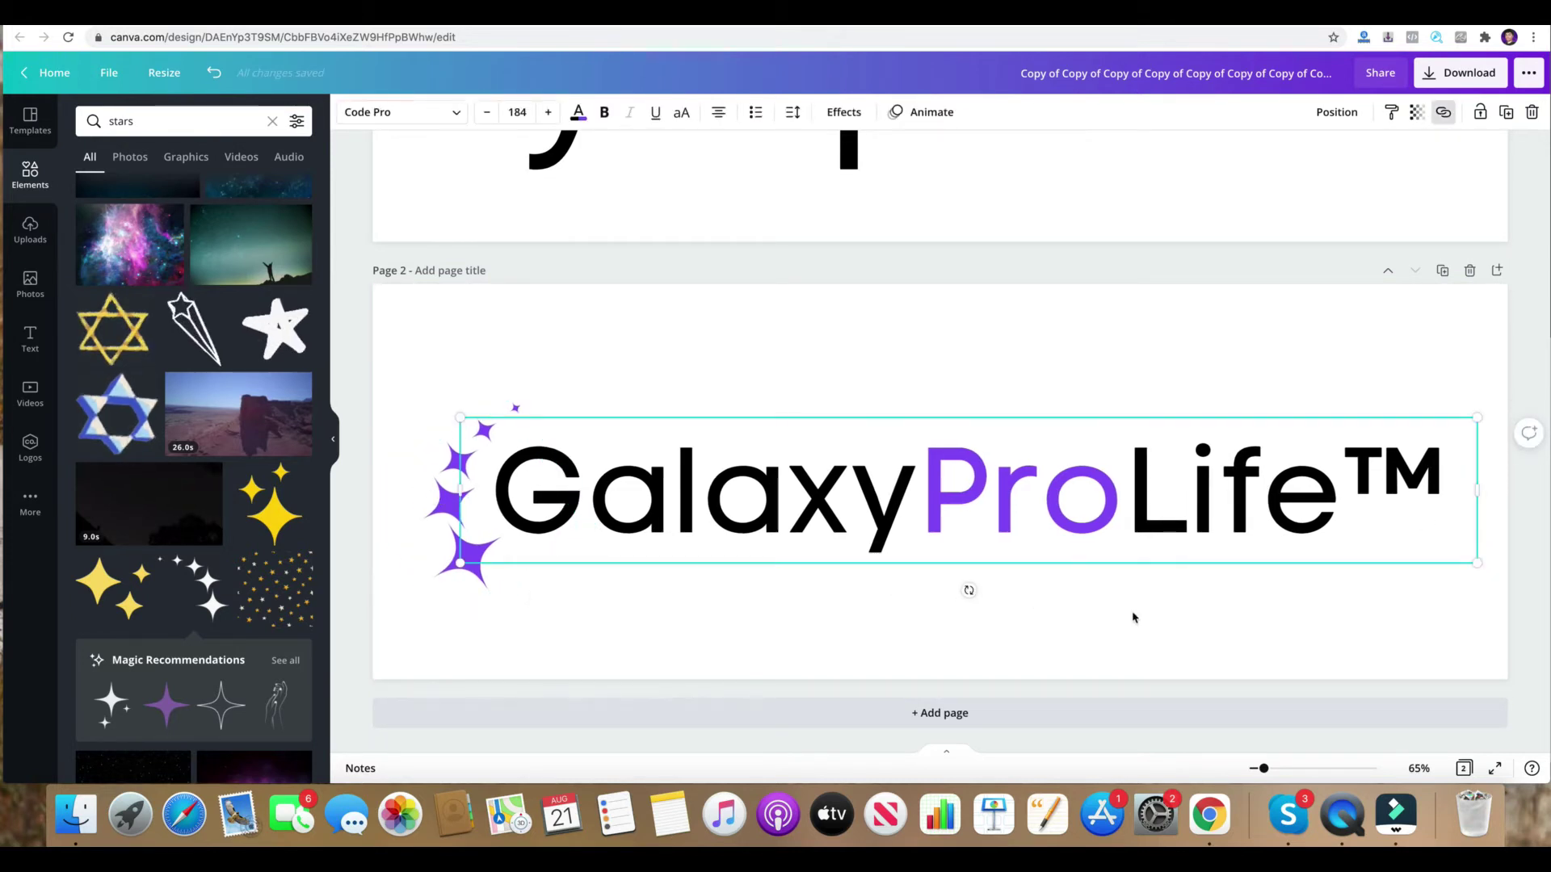
pyautogui.click(1127, 609)
# Download the GalaxyProLife™ logo design as a PNG file.
pyautogui.click(1461, 73)
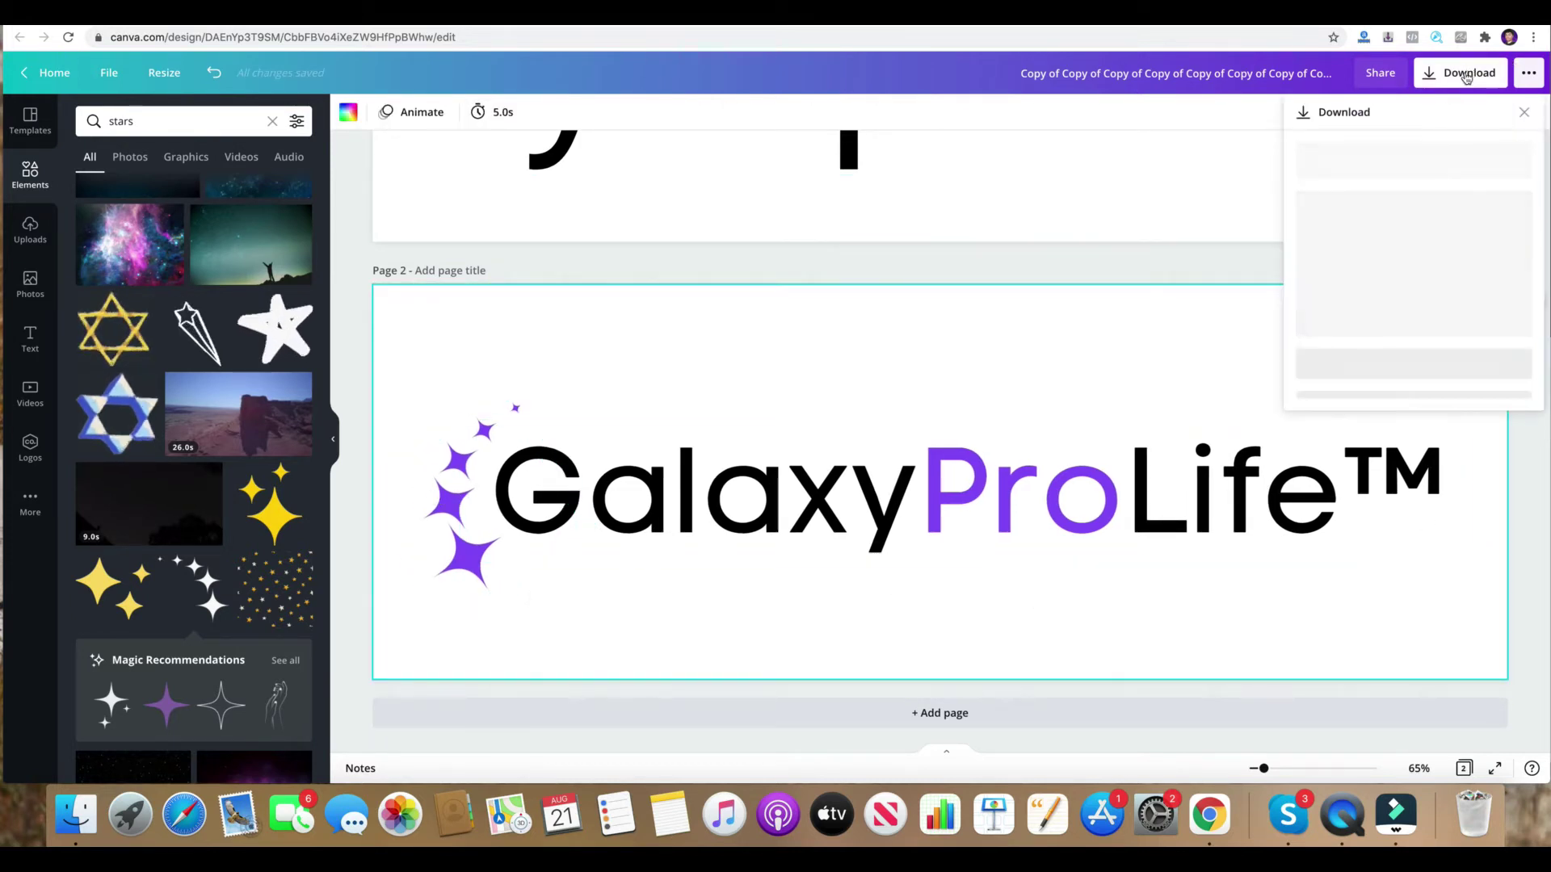
pyautogui.click(1426, 179)
pyautogui.click(1426, 220)
pyautogui.click(1425, 179)
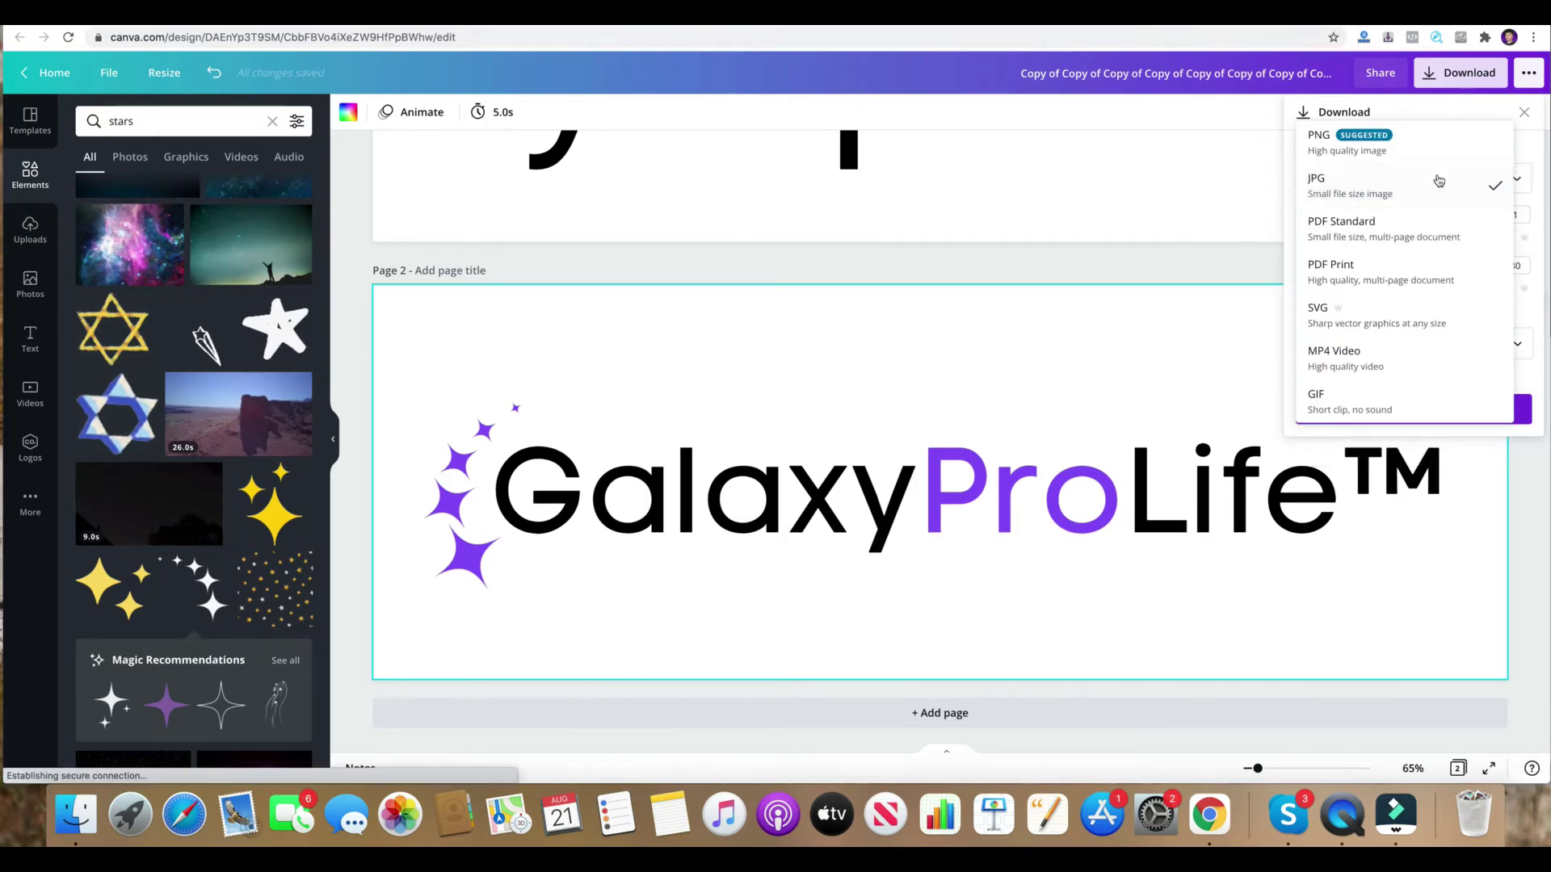
pyautogui.click(1429, 153)
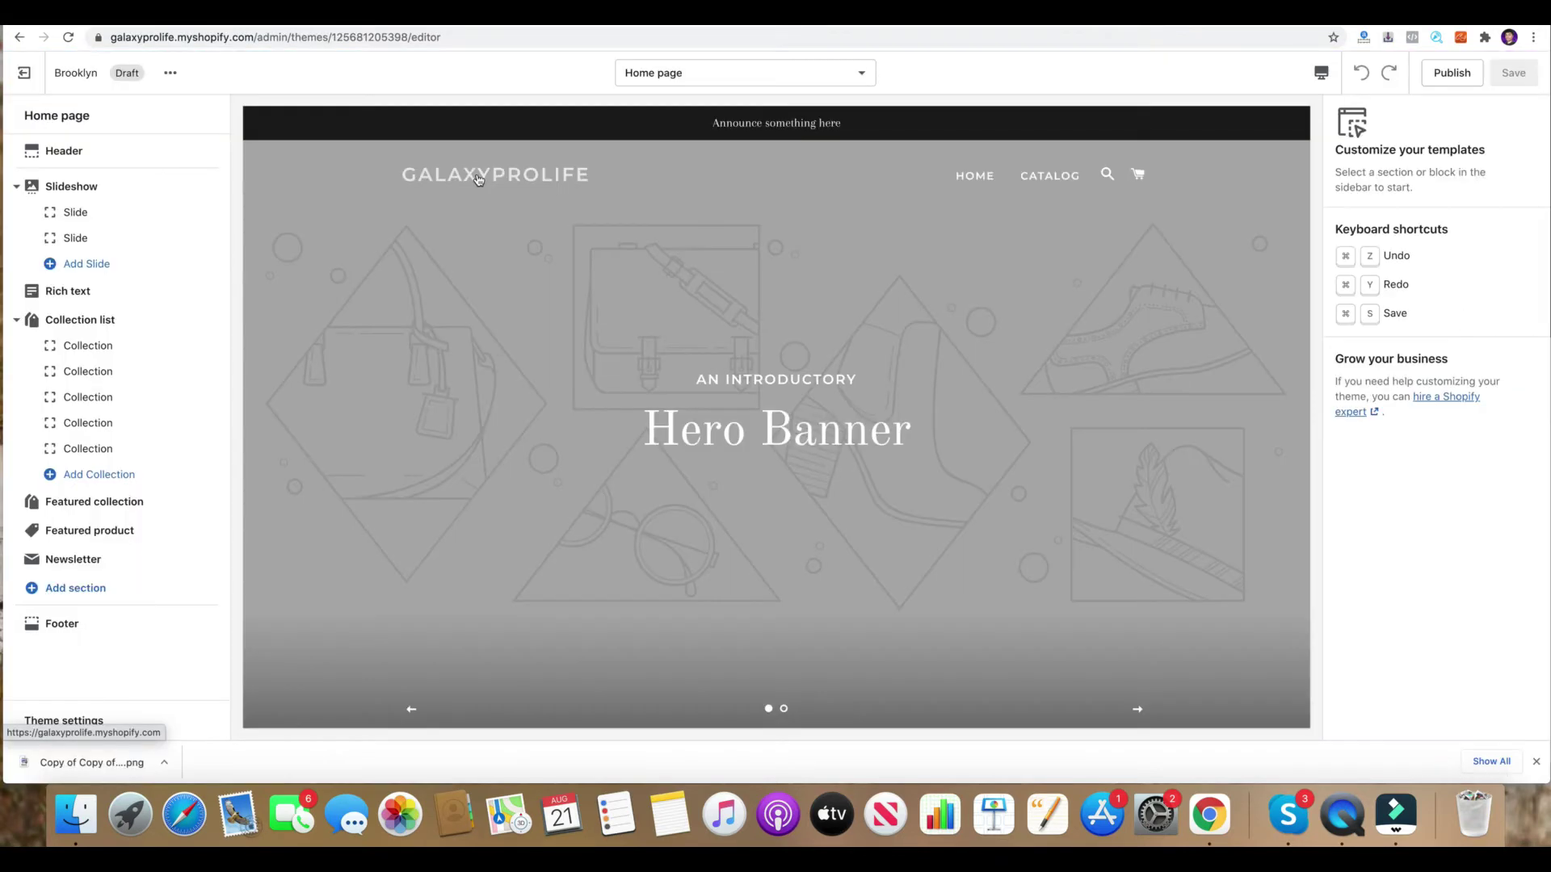
# In the Shopify editor for the Brooklyn theme, add the downloaded logo PNG as the header's logo.
pyautogui.click(133, 153)
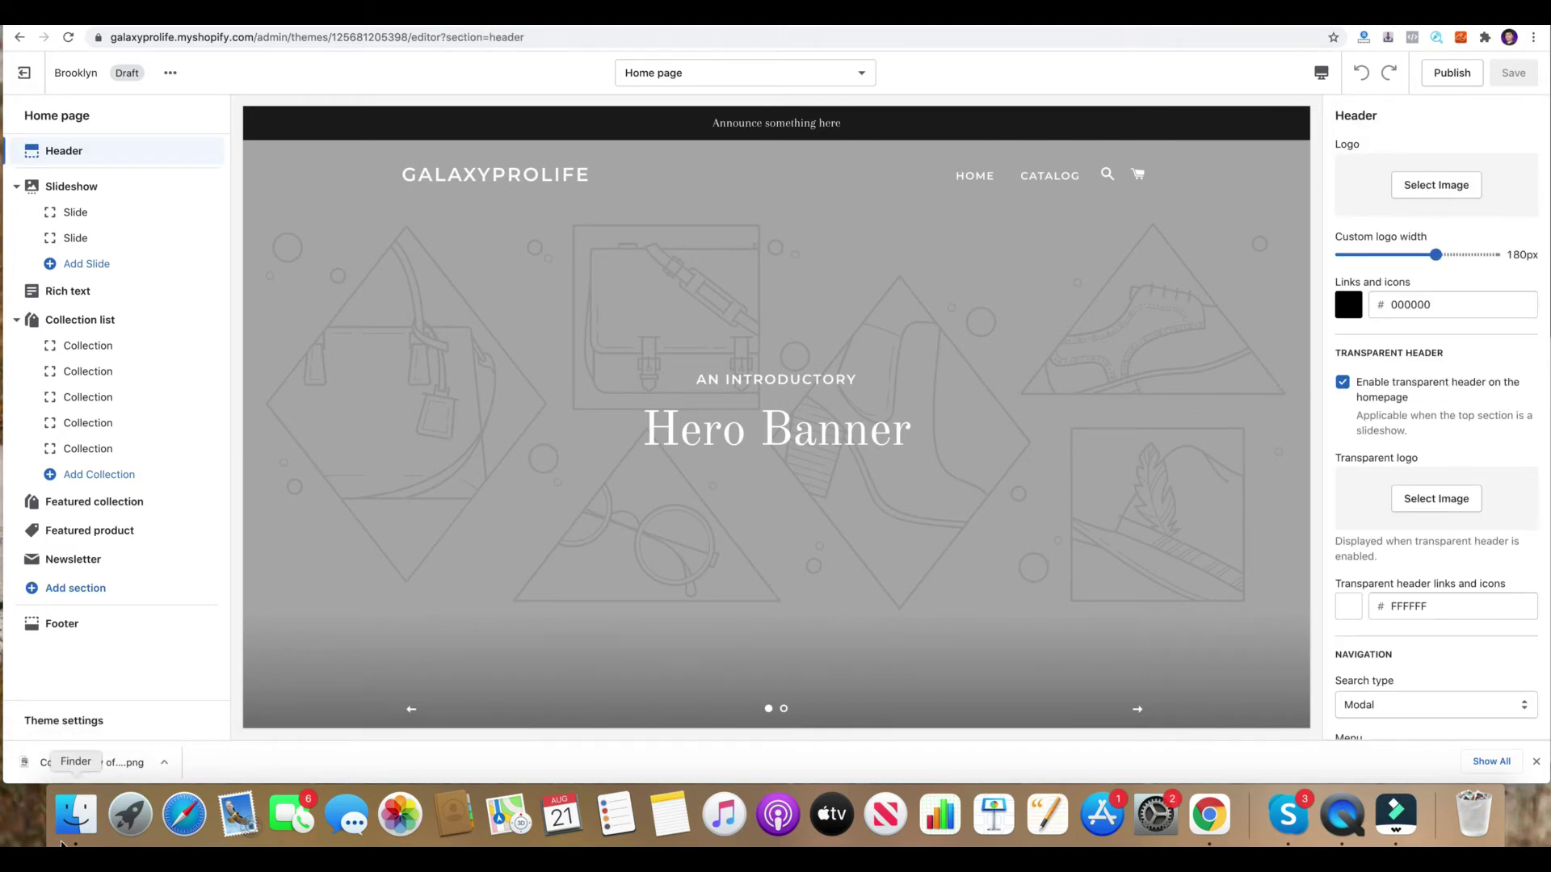
pyautogui.moveTo(89, 763); pyautogui.dragTo(1428, 202)
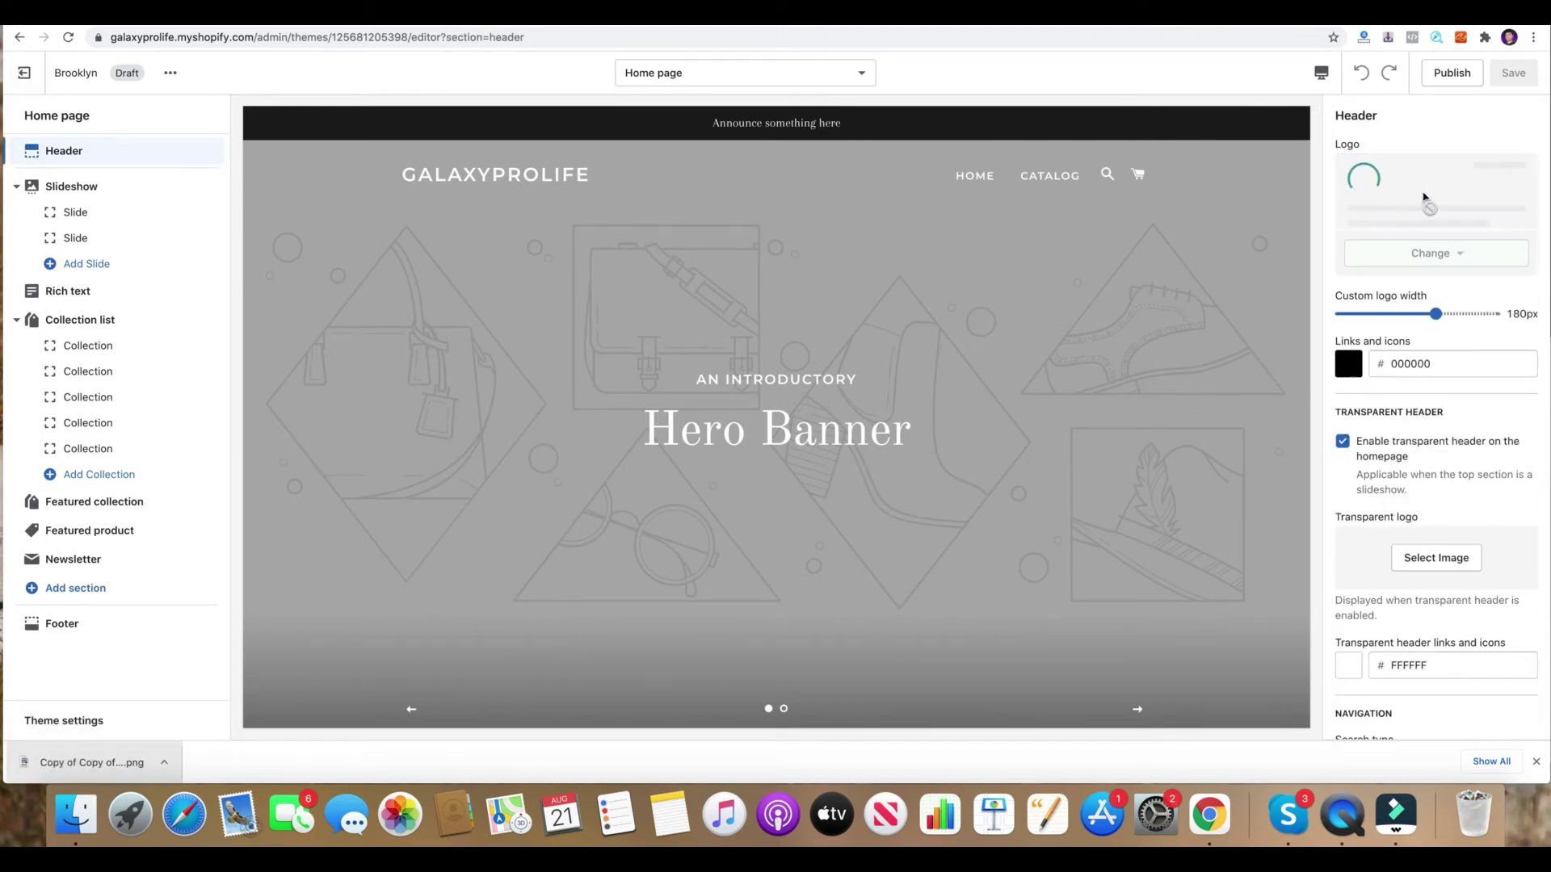
pyautogui.scroll(-5, 1469, 433)
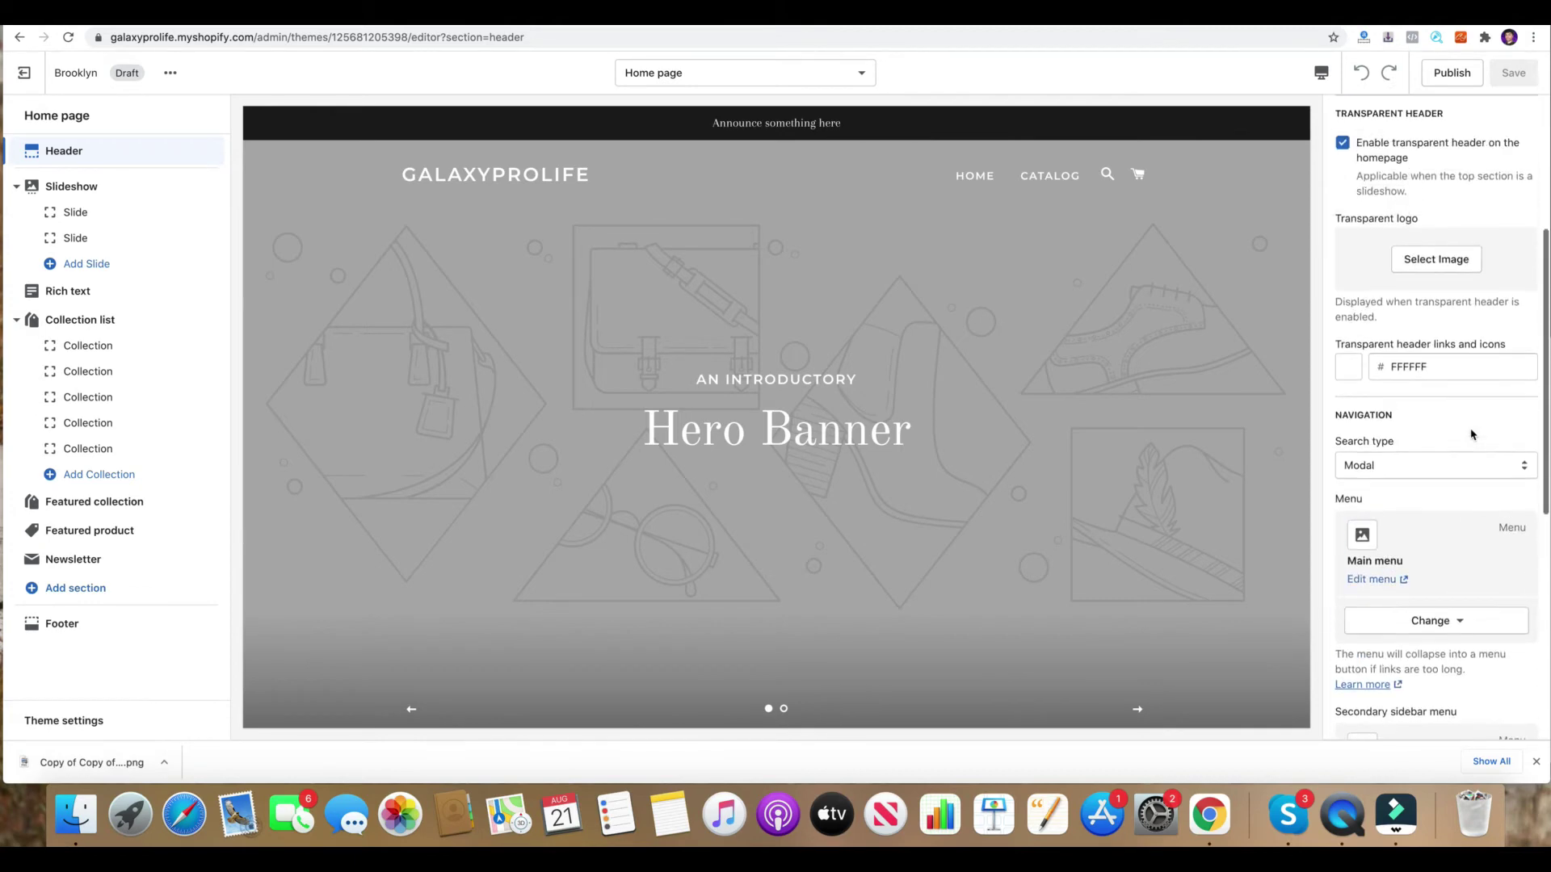
pyautogui.scroll(-4, 1470, 434)
pyautogui.scroll(6, 1469, 433)
pyautogui.scroll(2, 1470, 434)
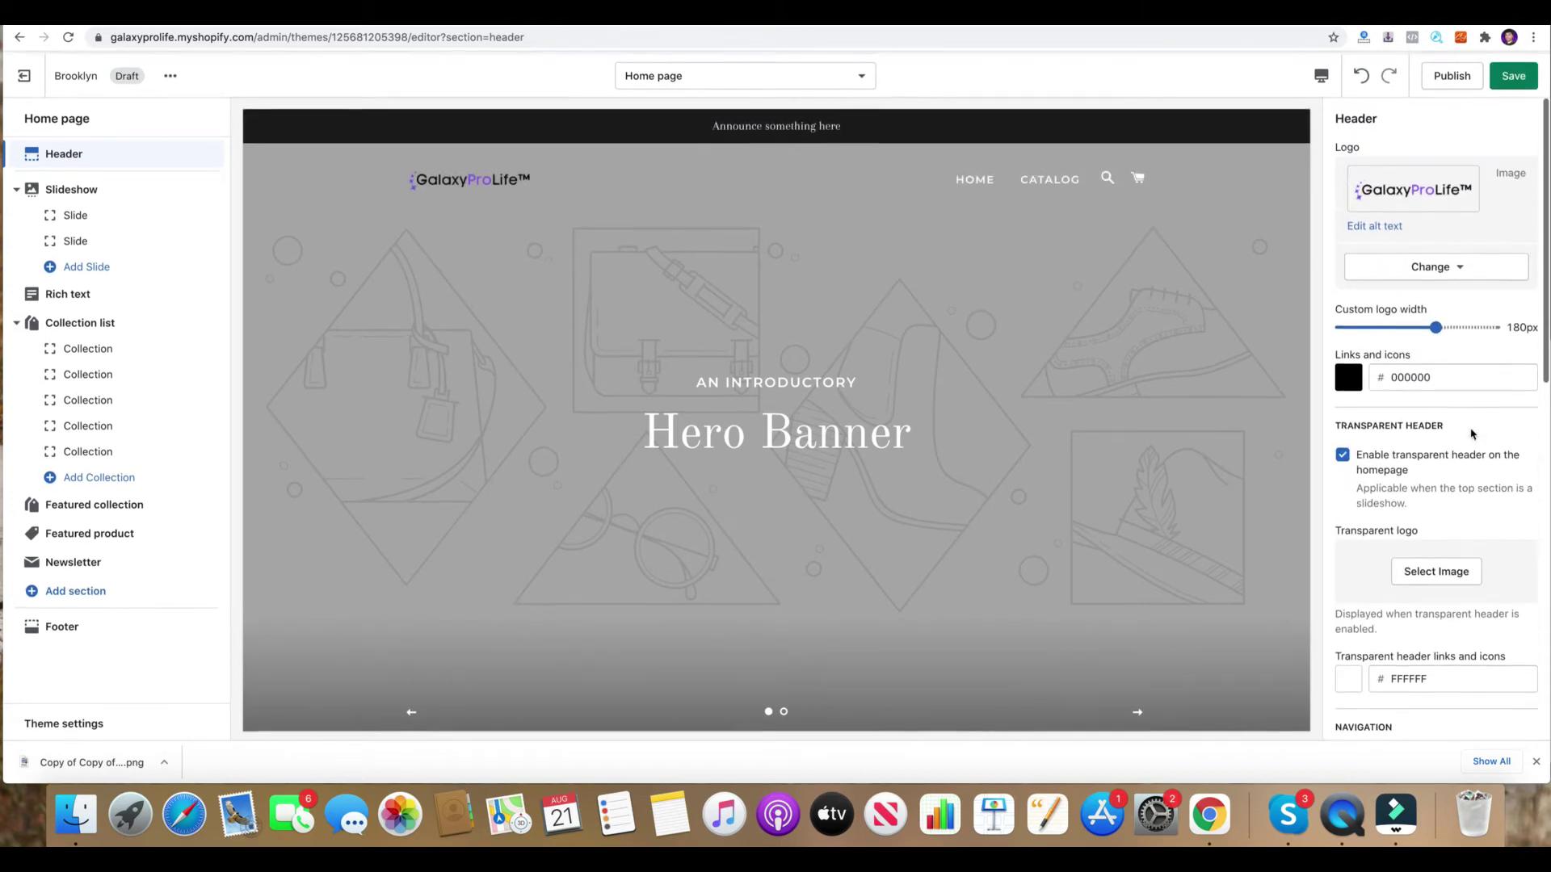
# Review the header's transparent header, navigation menu and announcement bar settings.
pyautogui.scroll(-3, 1469, 434)
pyautogui.scroll(-6, 1470, 434)
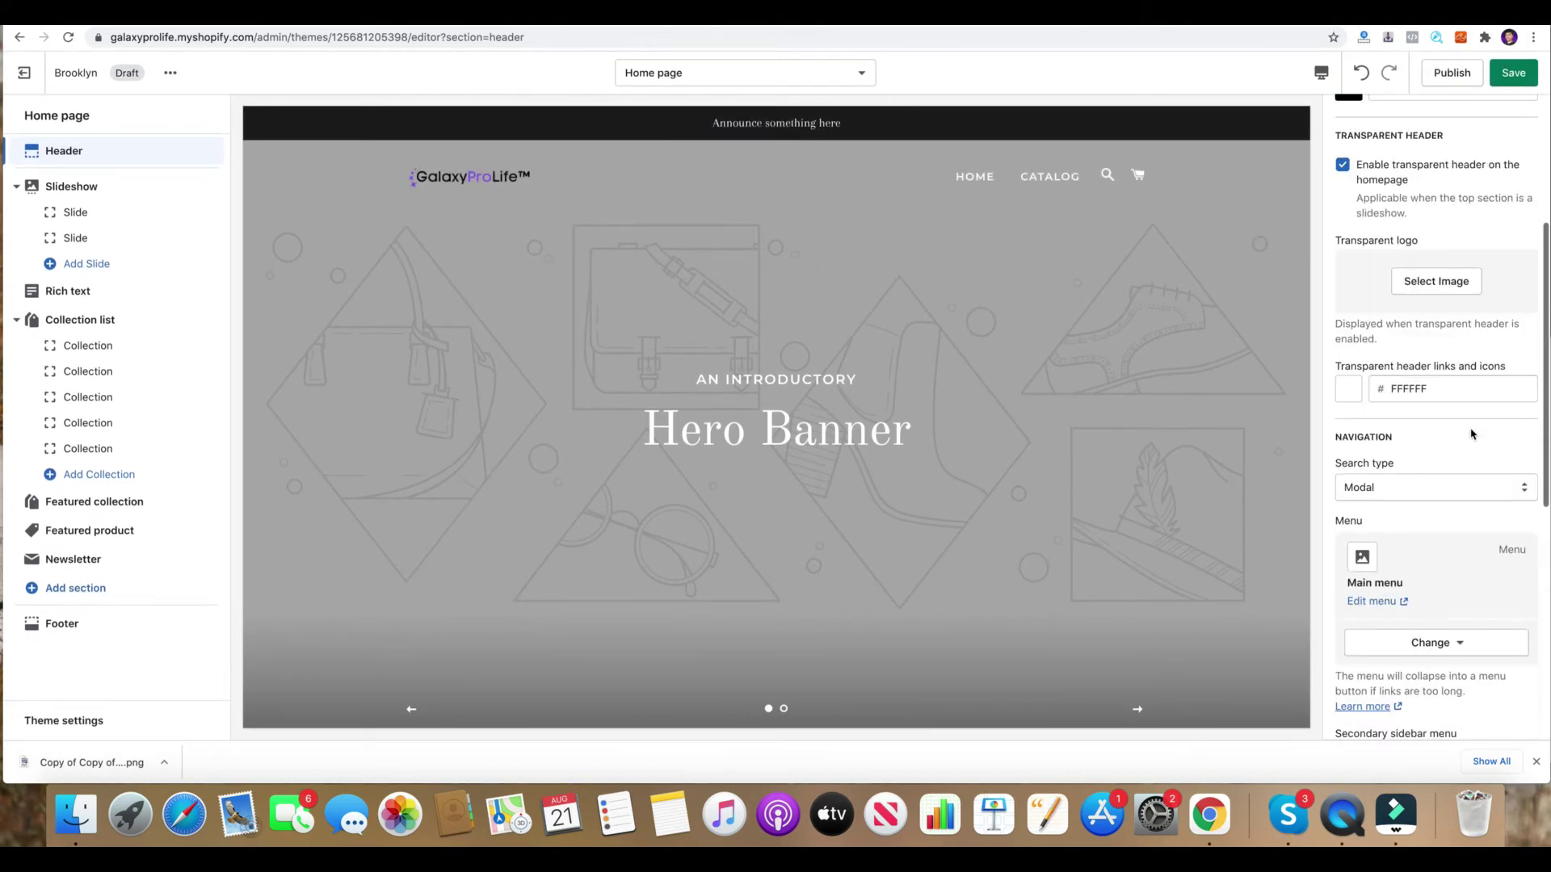
pyautogui.scroll(8, 1469, 434)
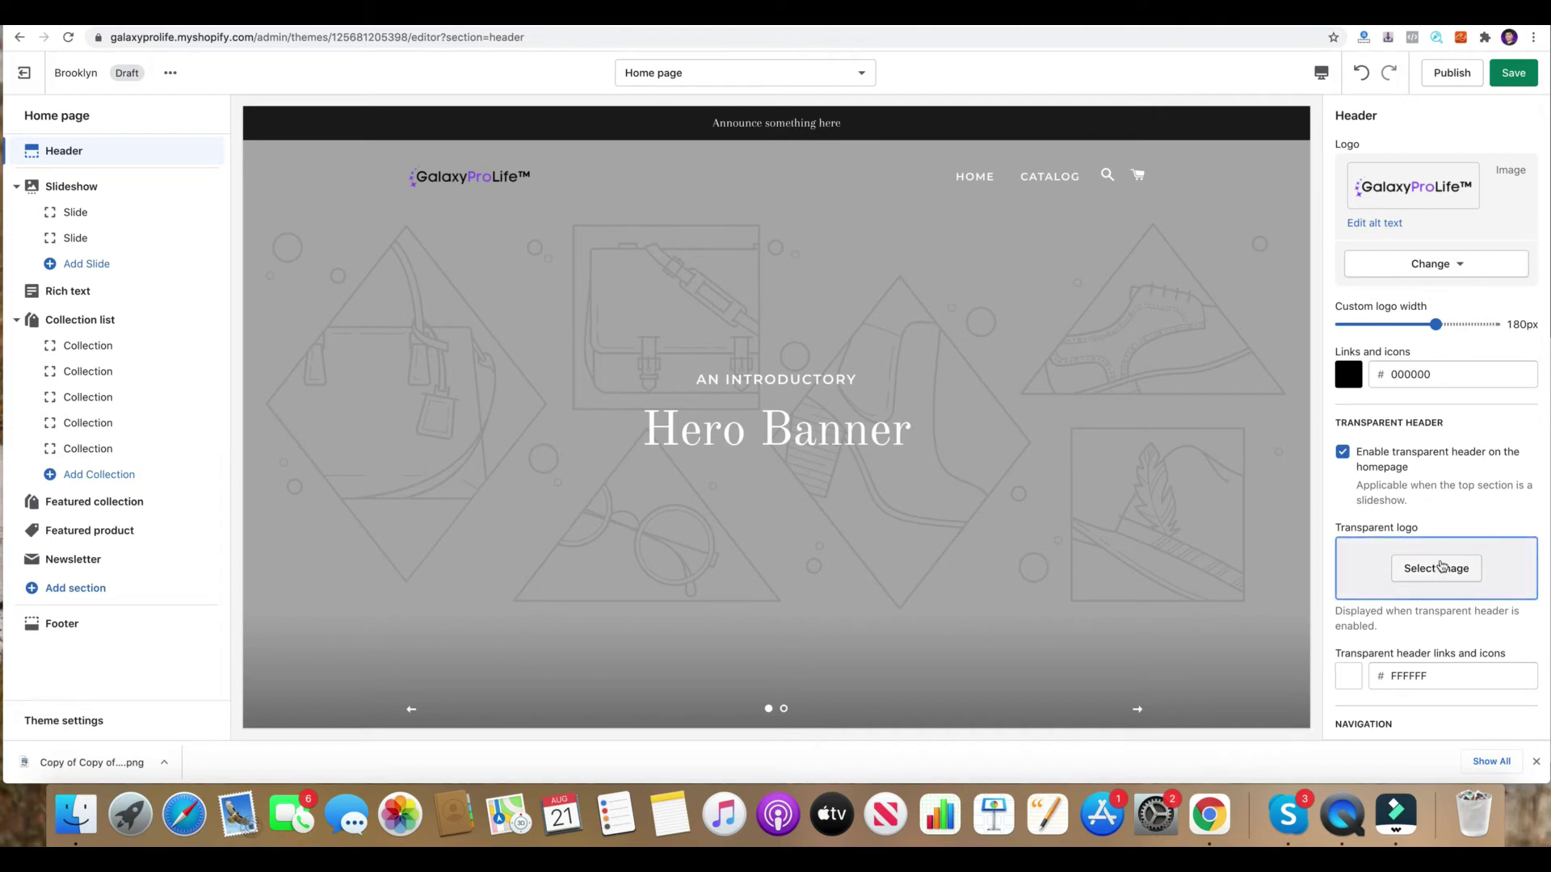
pyautogui.scroll(-2, 1438, 565)
pyautogui.scroll(-6, 1436, 517)
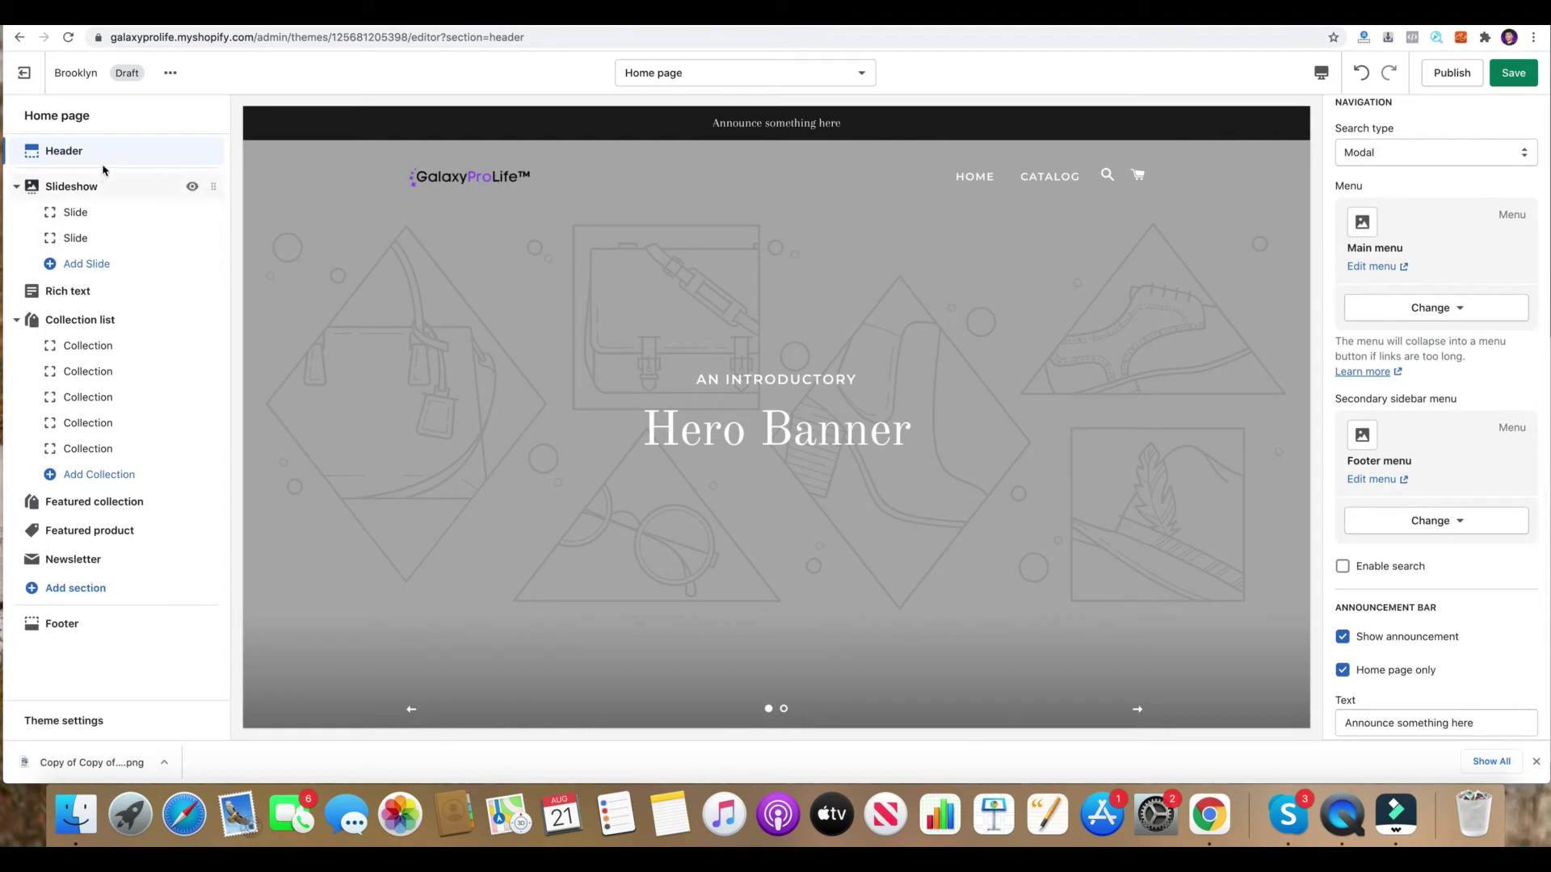
pyautogui.scroll(8, 1345, 311)
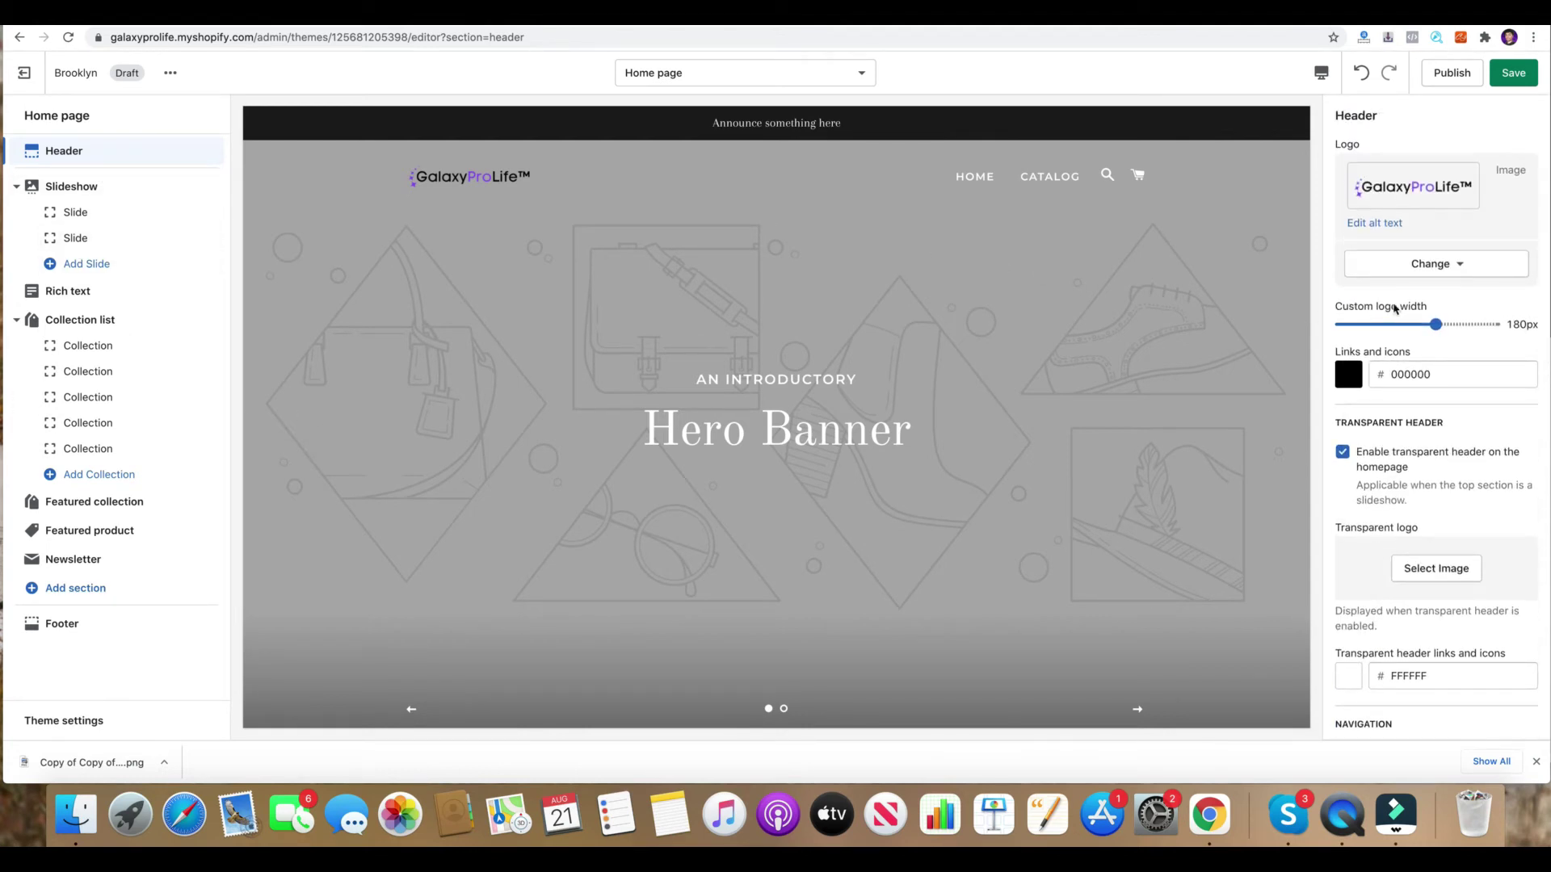
pyautogui.scroll(-7, 1398, 317)
pyautogui.scroll(1, 1399, 338)
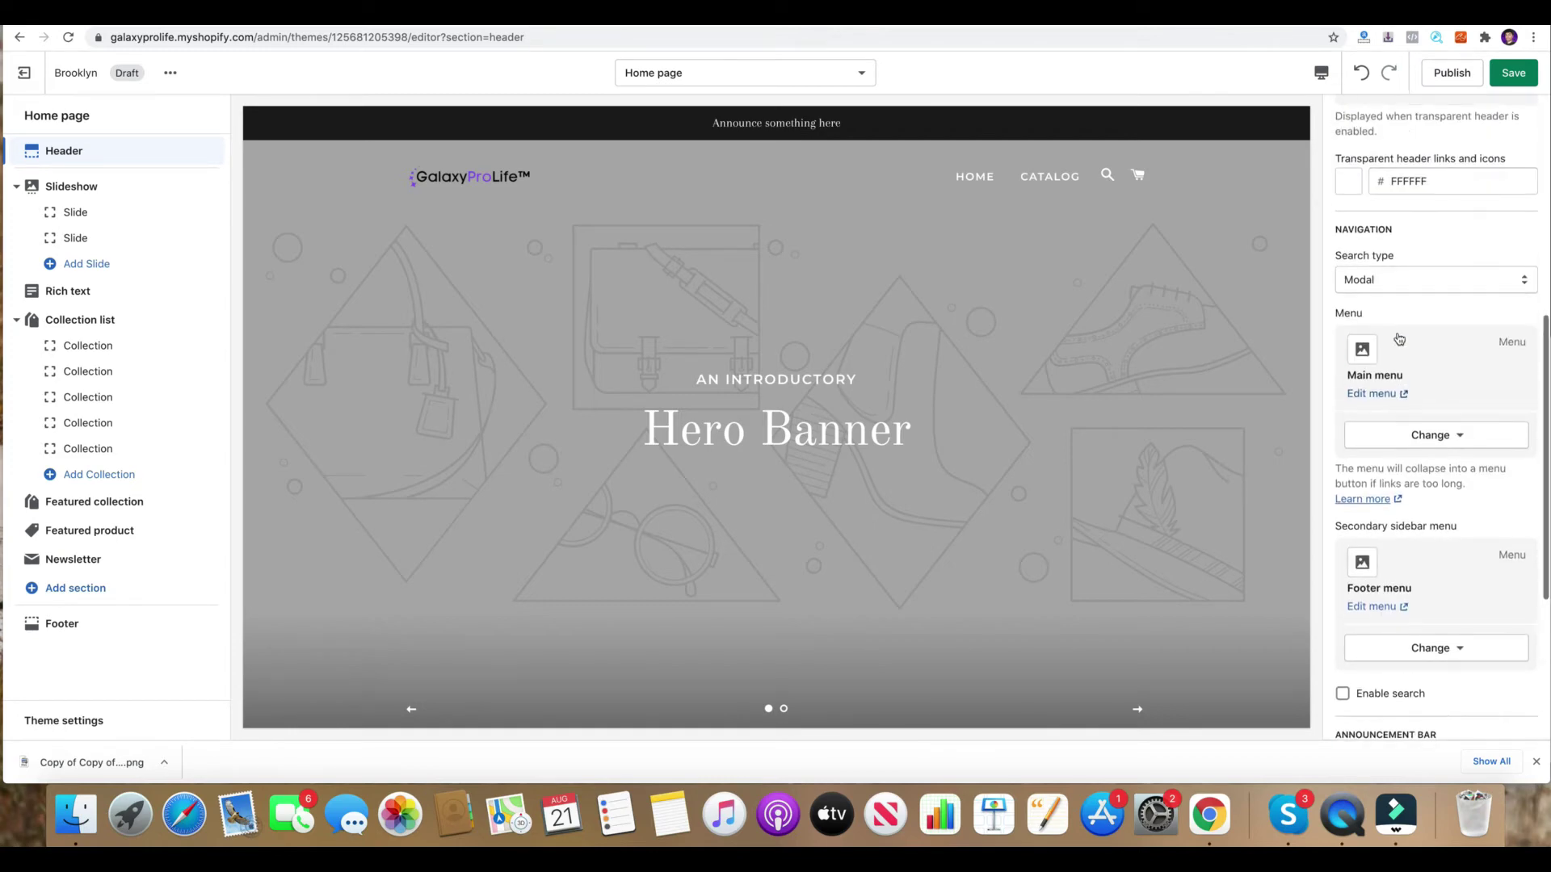
pyautogui.scroll(-4, 1399, 331)
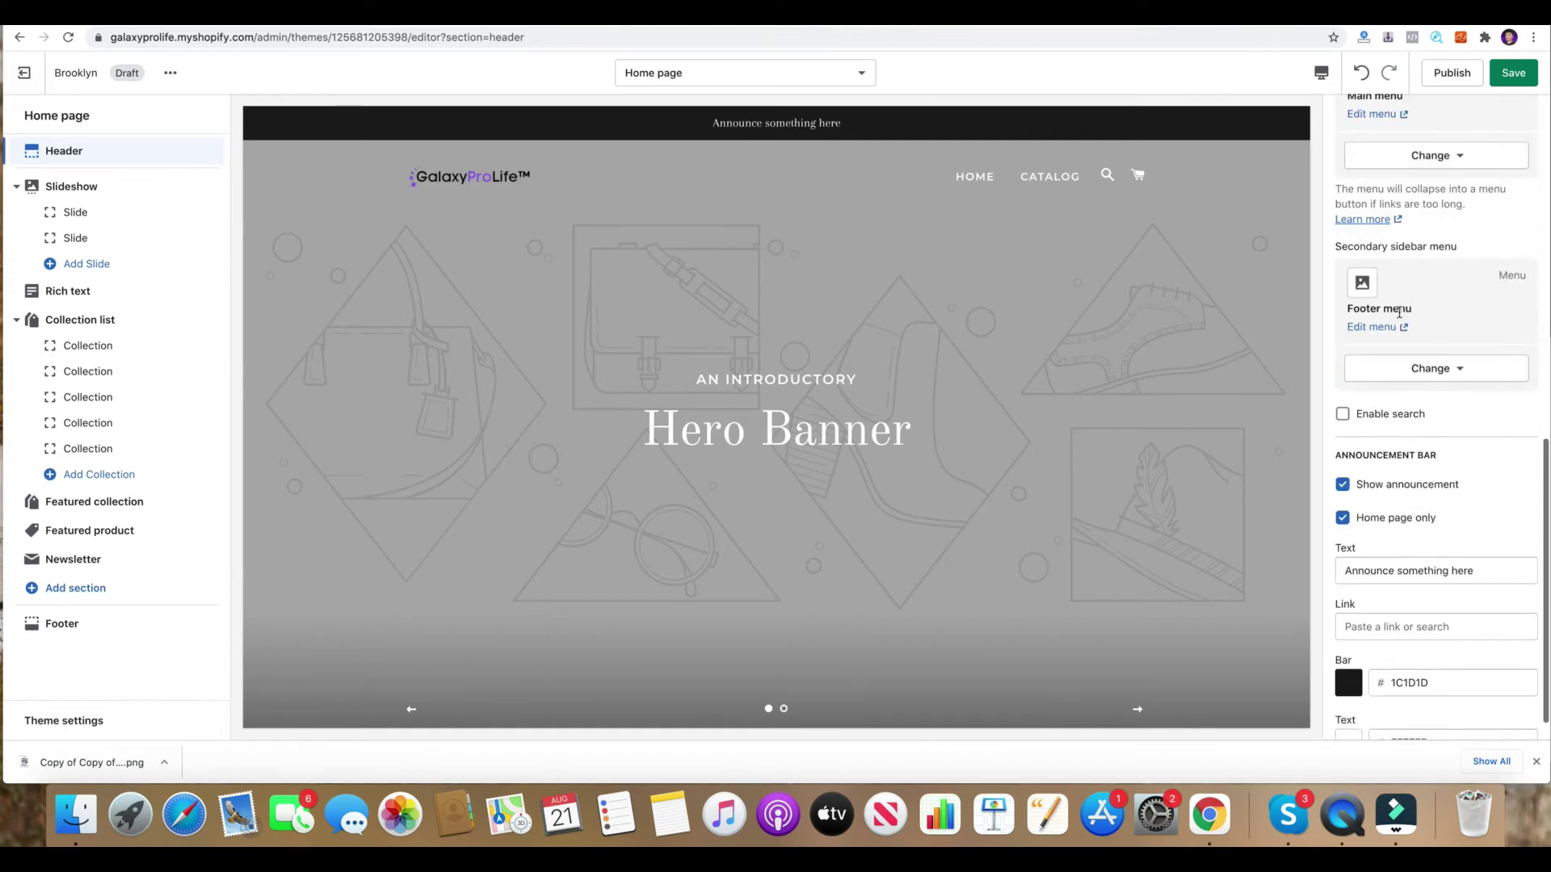
# Keep the slideshow's slide height at Full screen and open the first slide's settings.
pyautogui.click(99, 195)
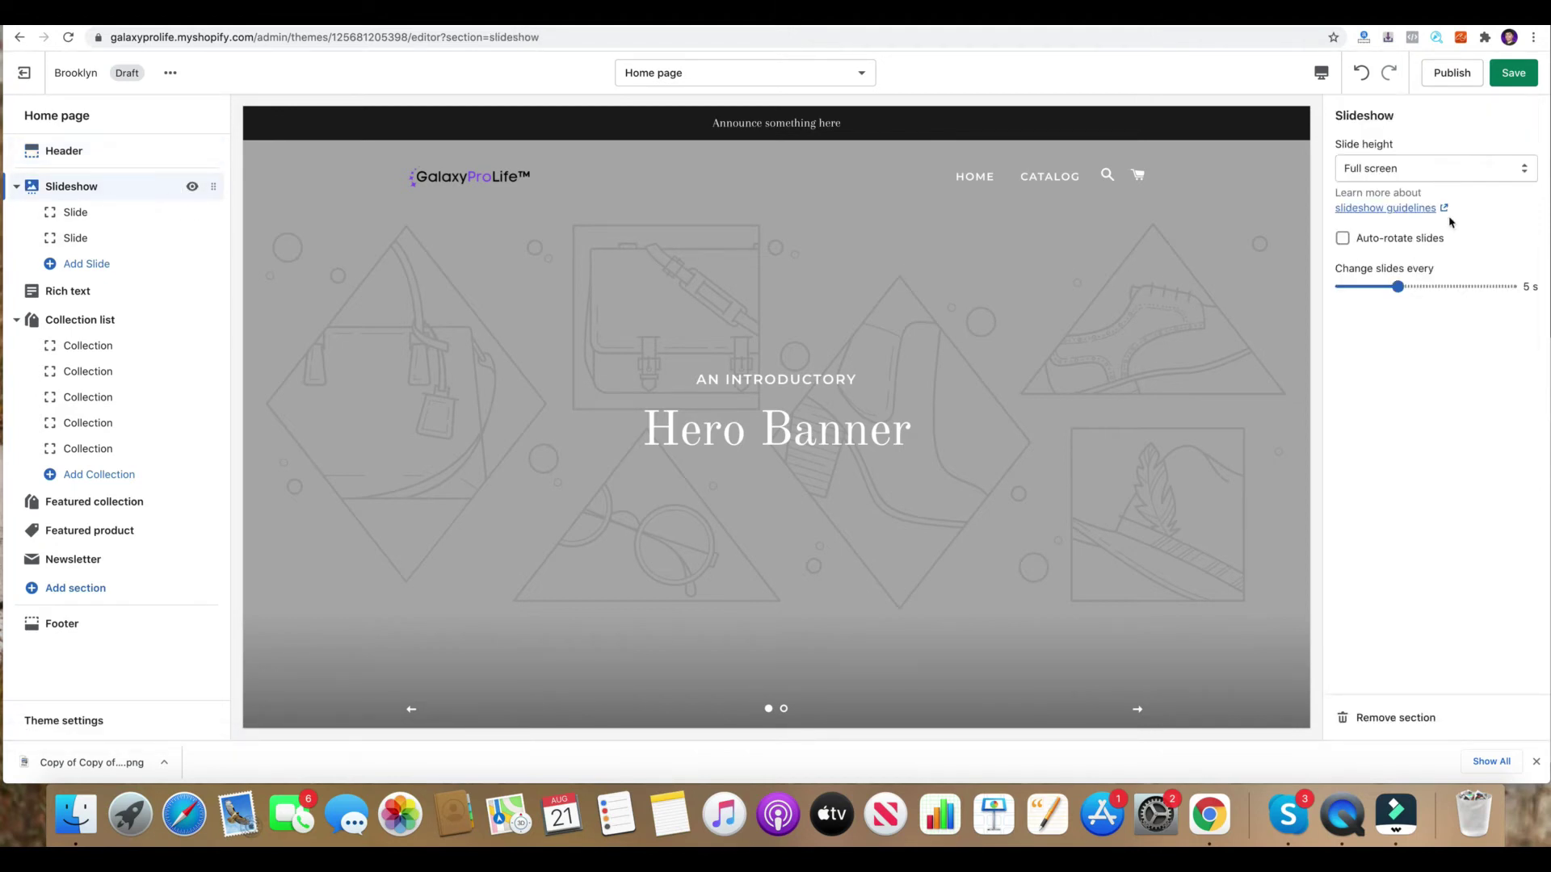
pyautogui.click(1446, 179)
pyautogui.click(1437, 162)
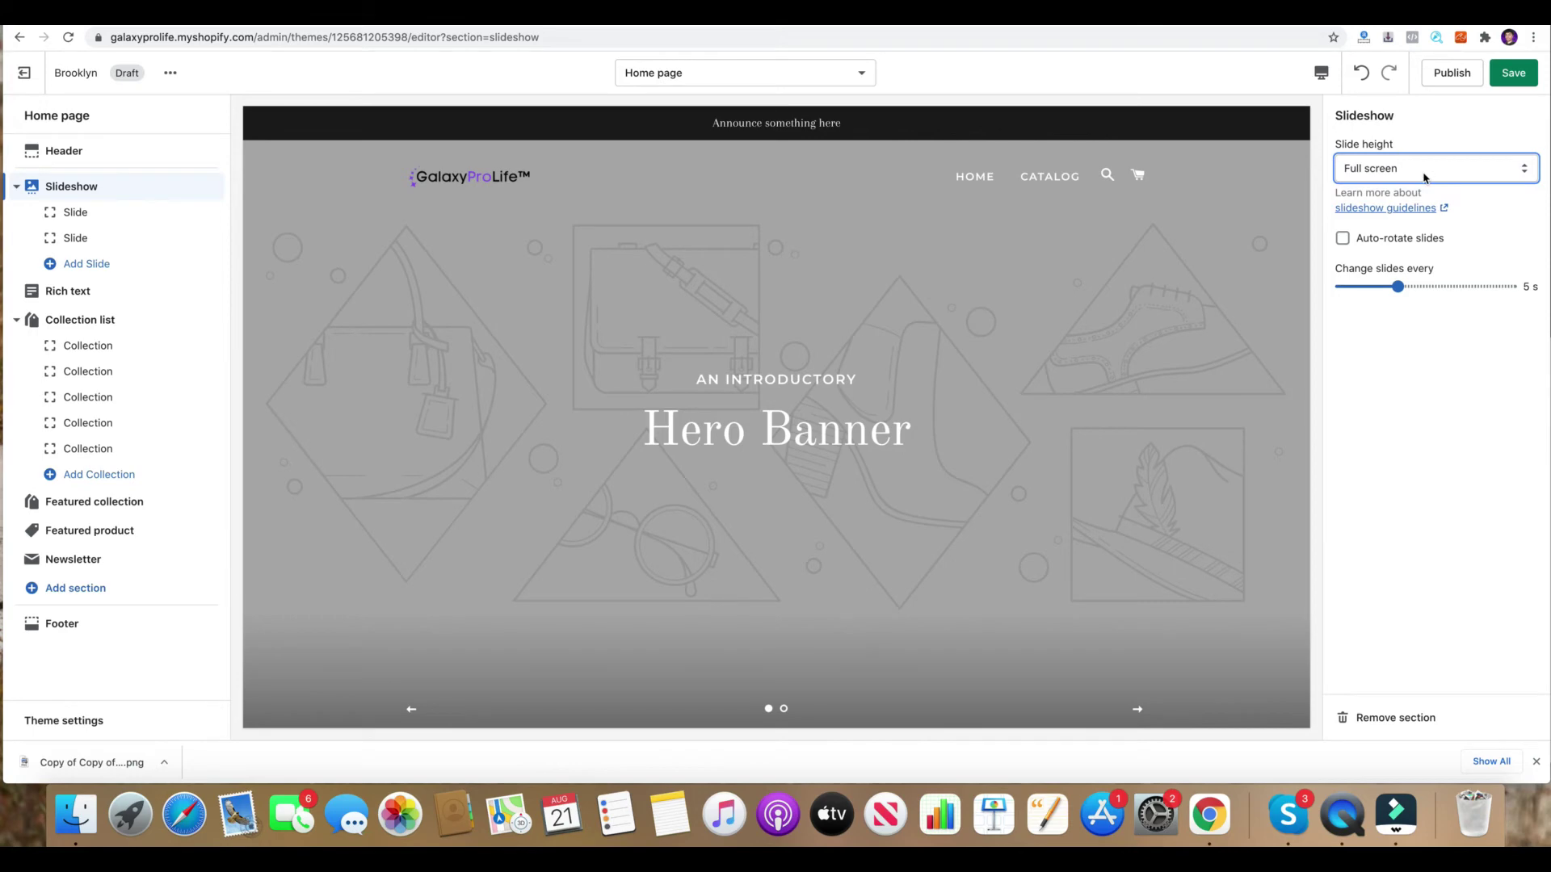
pyautogui.click(113, 212)
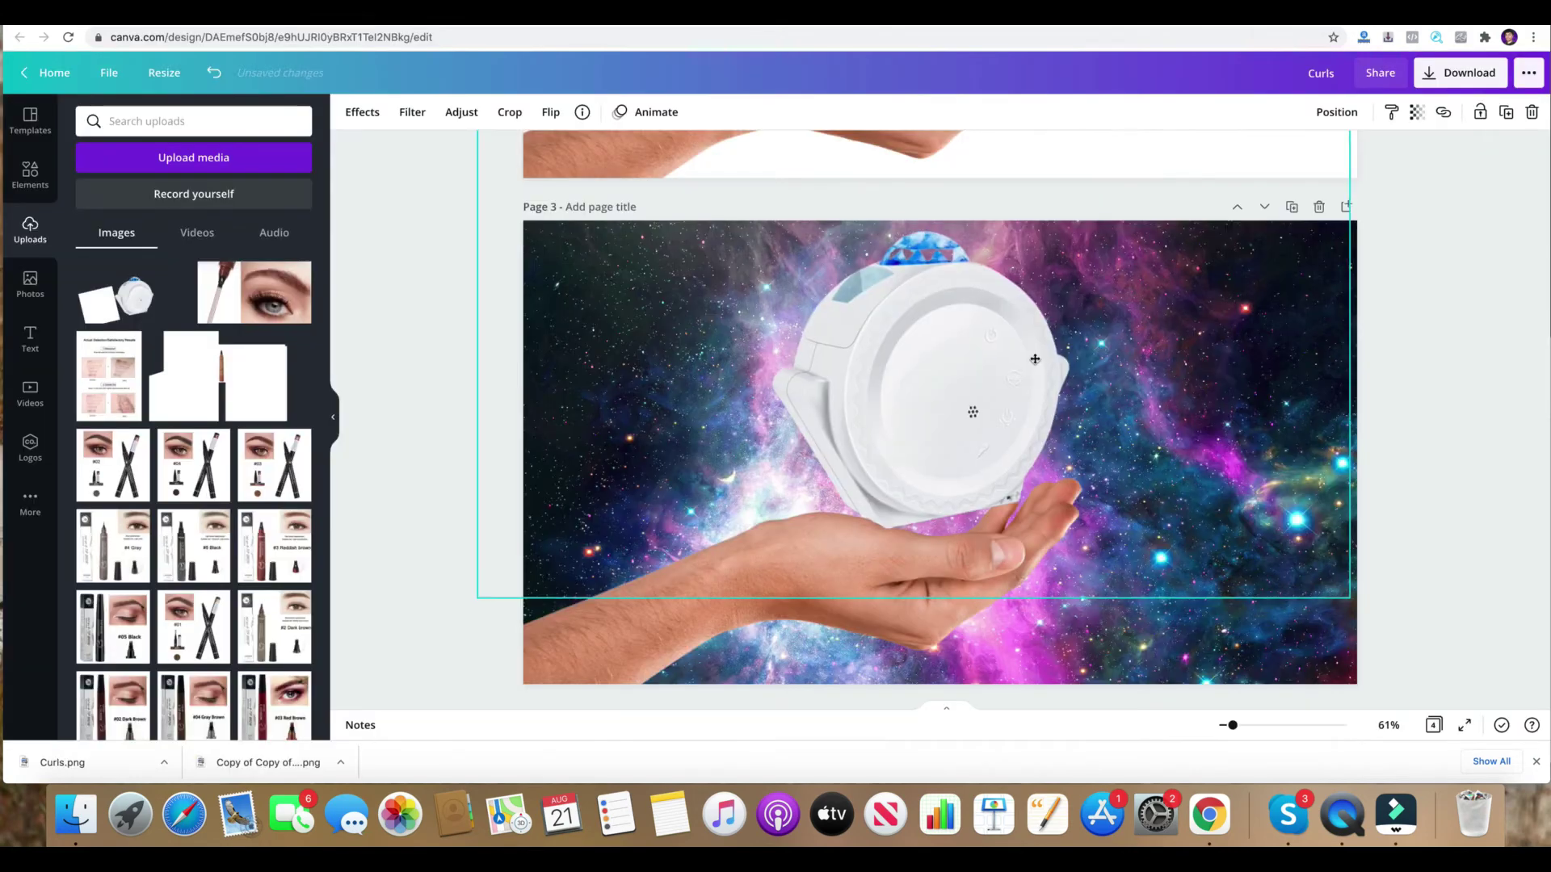
# Switch to the Canva banner design and position the projector image just above the open hand on page 3.
pyautogui.moveTo(1035, 358); pyautogui.dragTo(1033, 361)
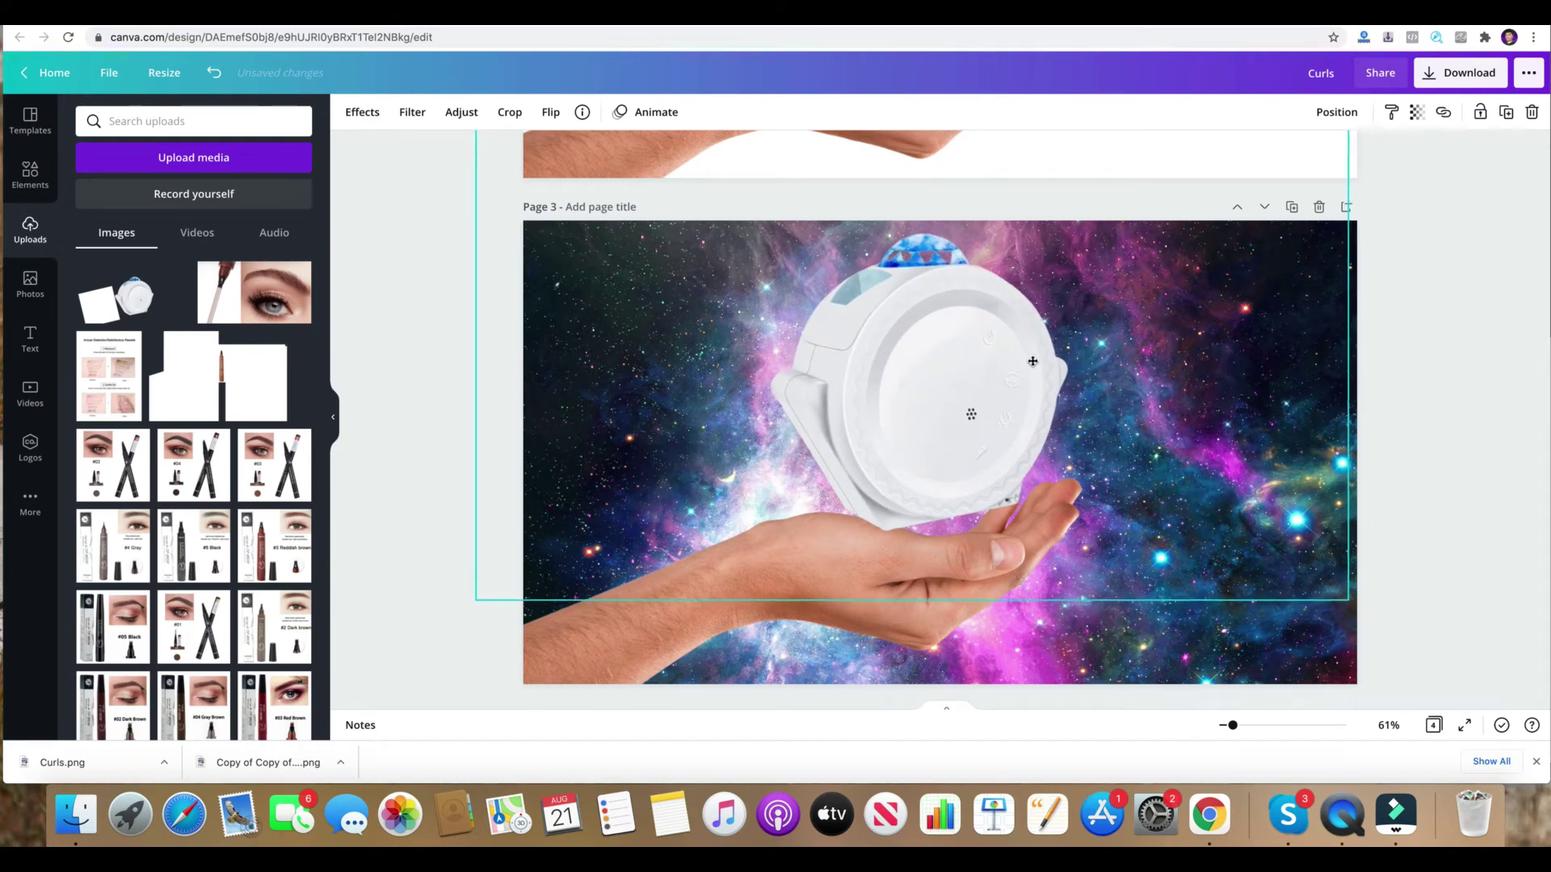
pyautogui.click(410, 362)
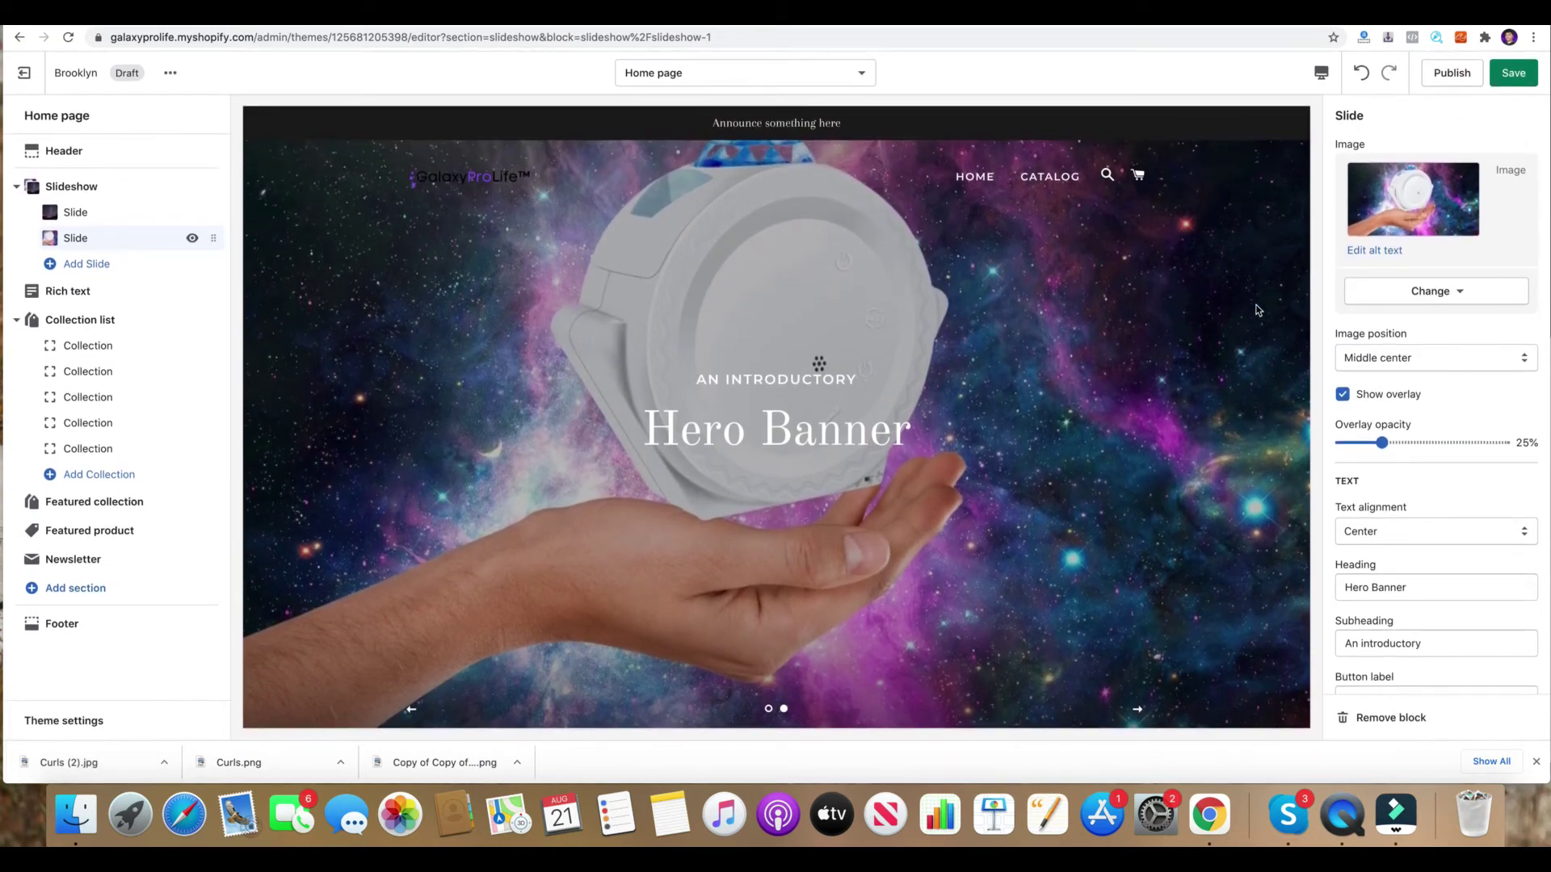
# Return to the Shopify theme editor and open the image change options for the second slide.
pyautogui.click(1406, 300)
pyautogui.click(1406, 300)
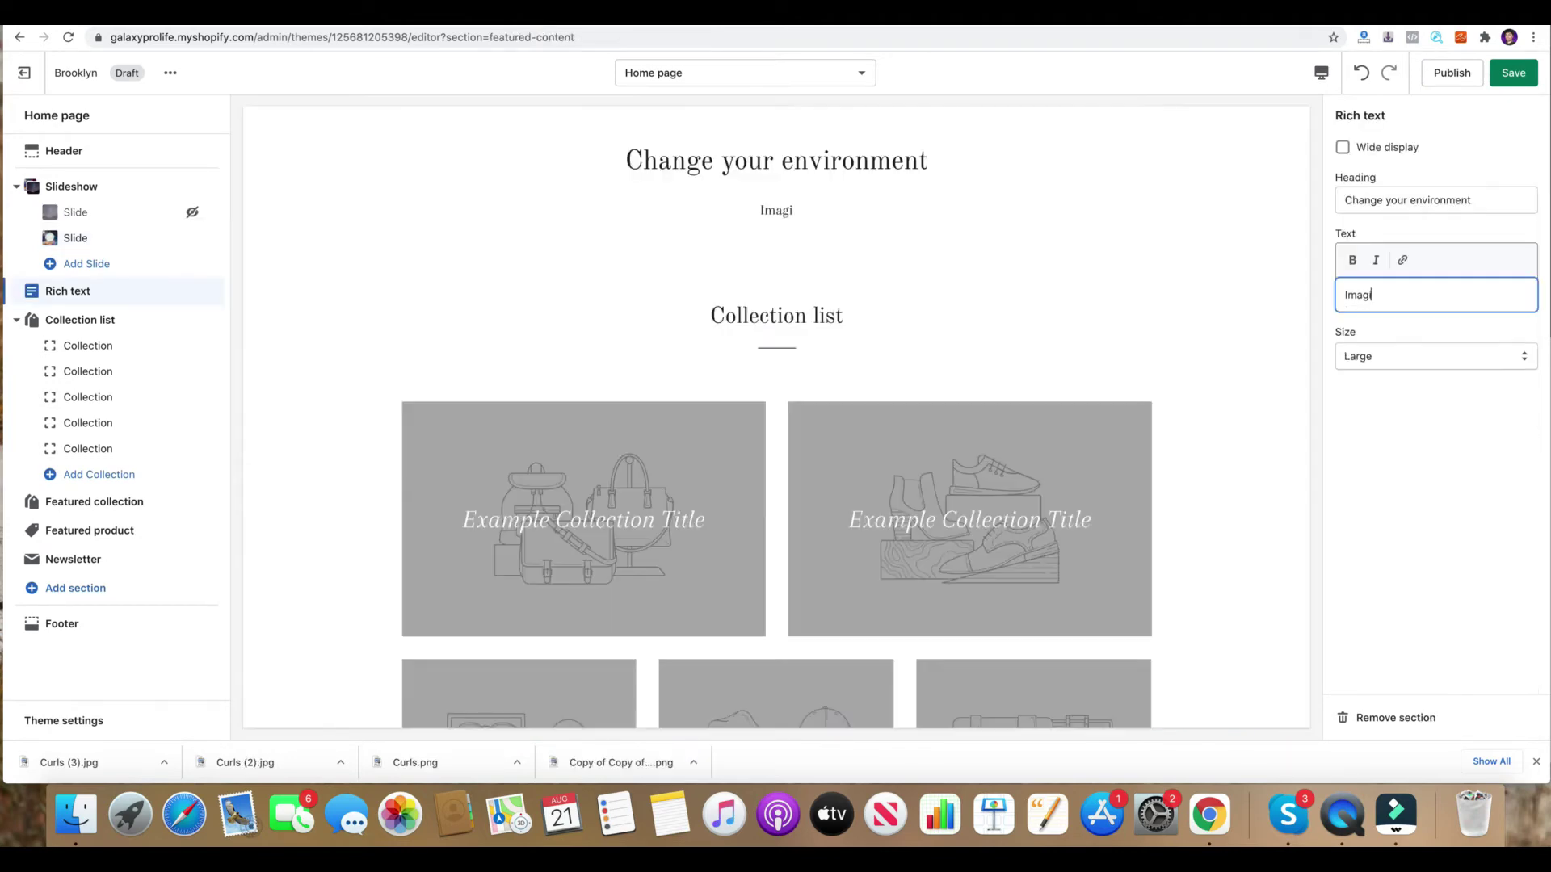
# Complete the rich text section's body as "Imagine entering another realm of existence when you come into your home.".
pyautogui.write('ne entering another realm of')
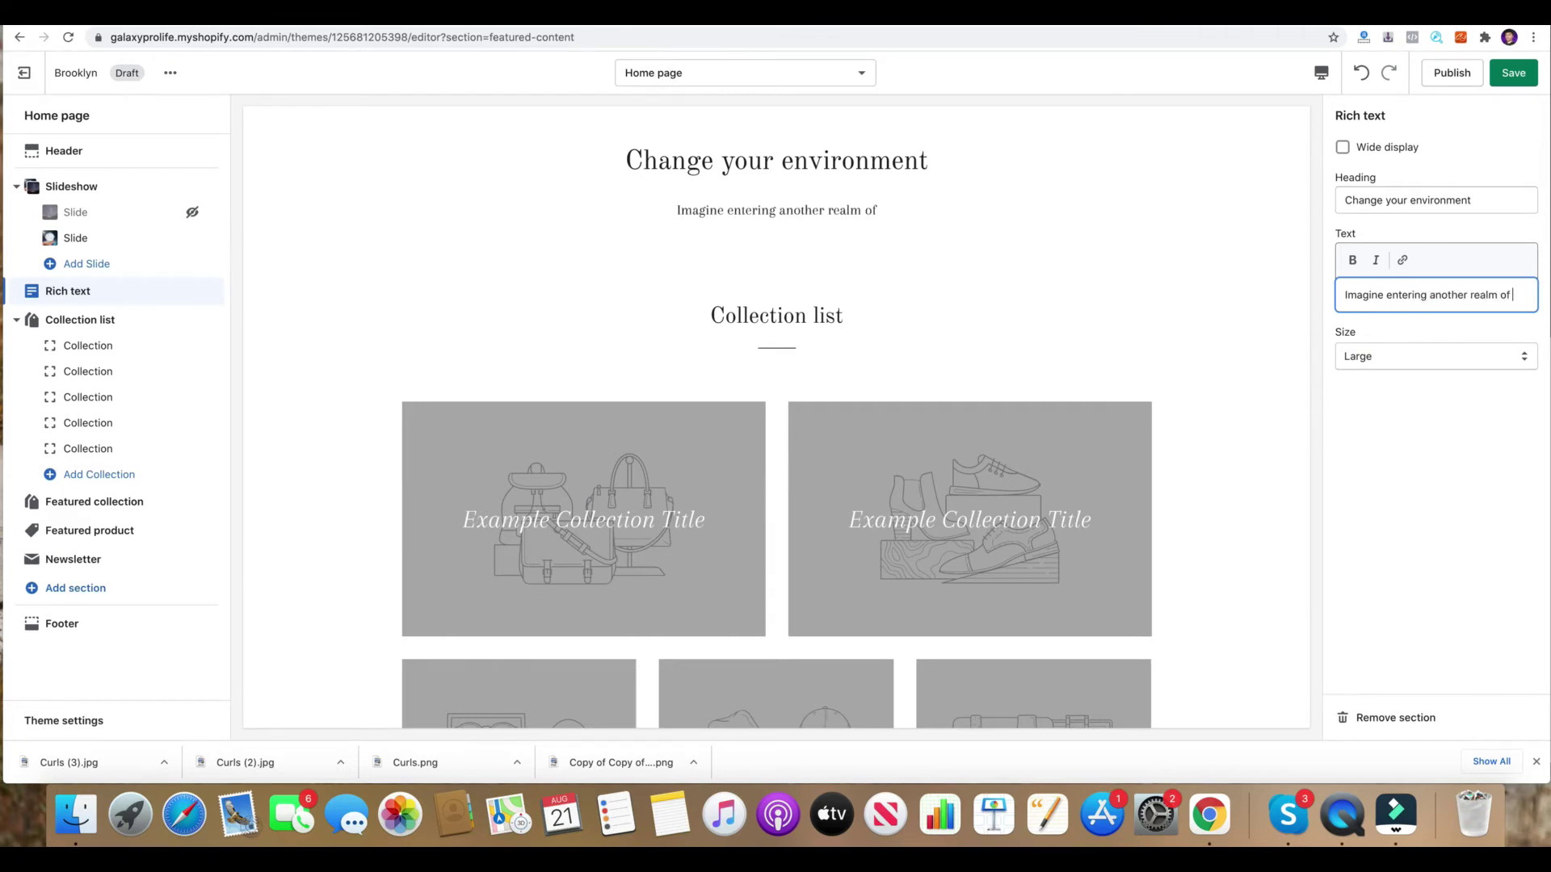
pyautogui.write(' existence')
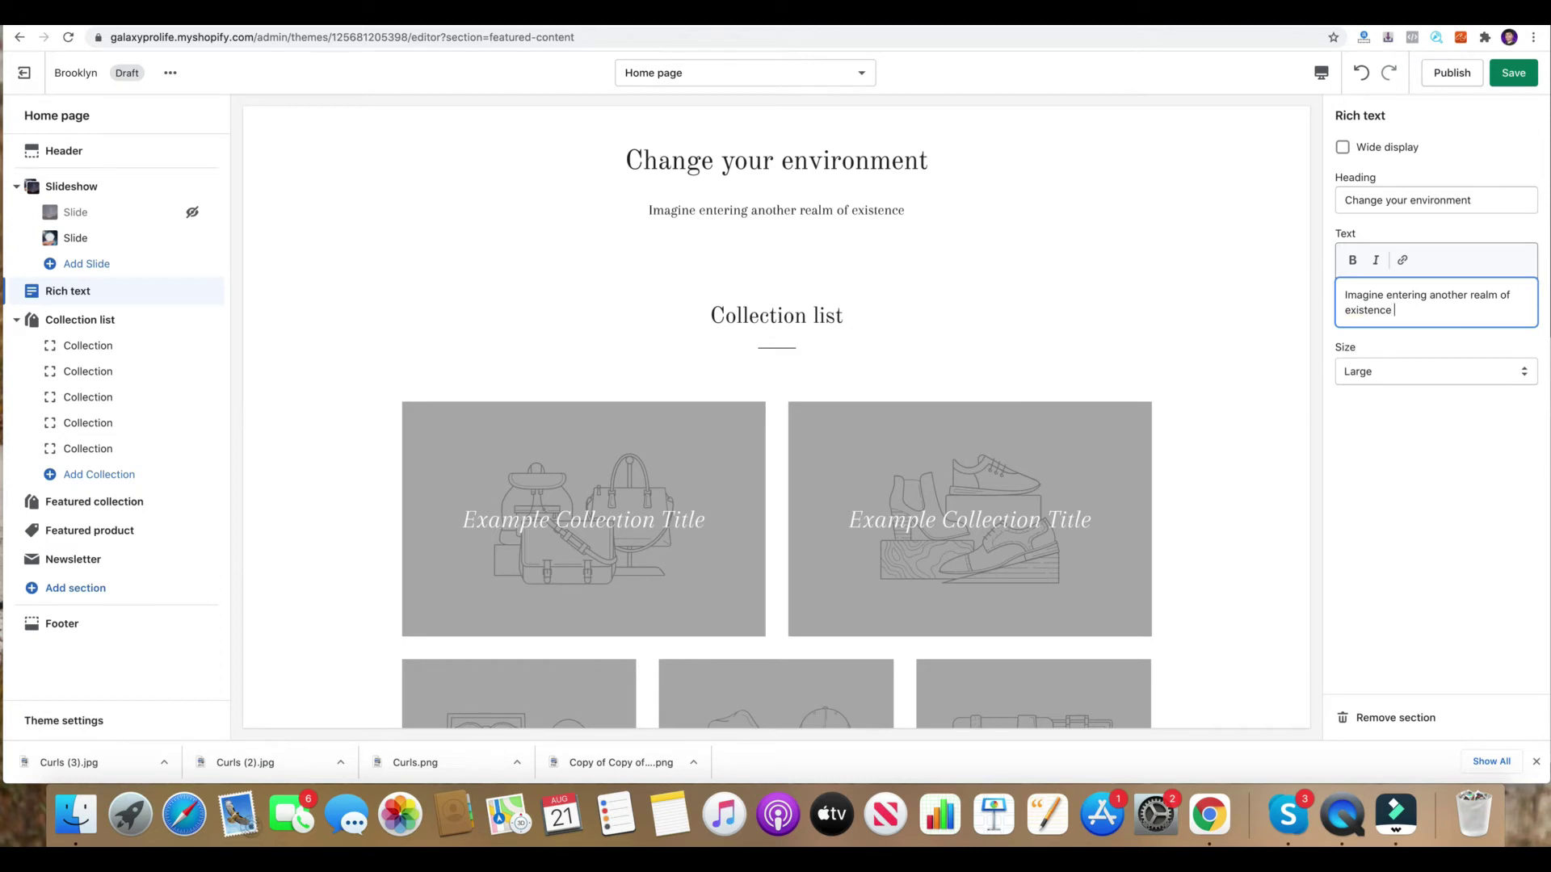
pyautogui.write(' when you cone')
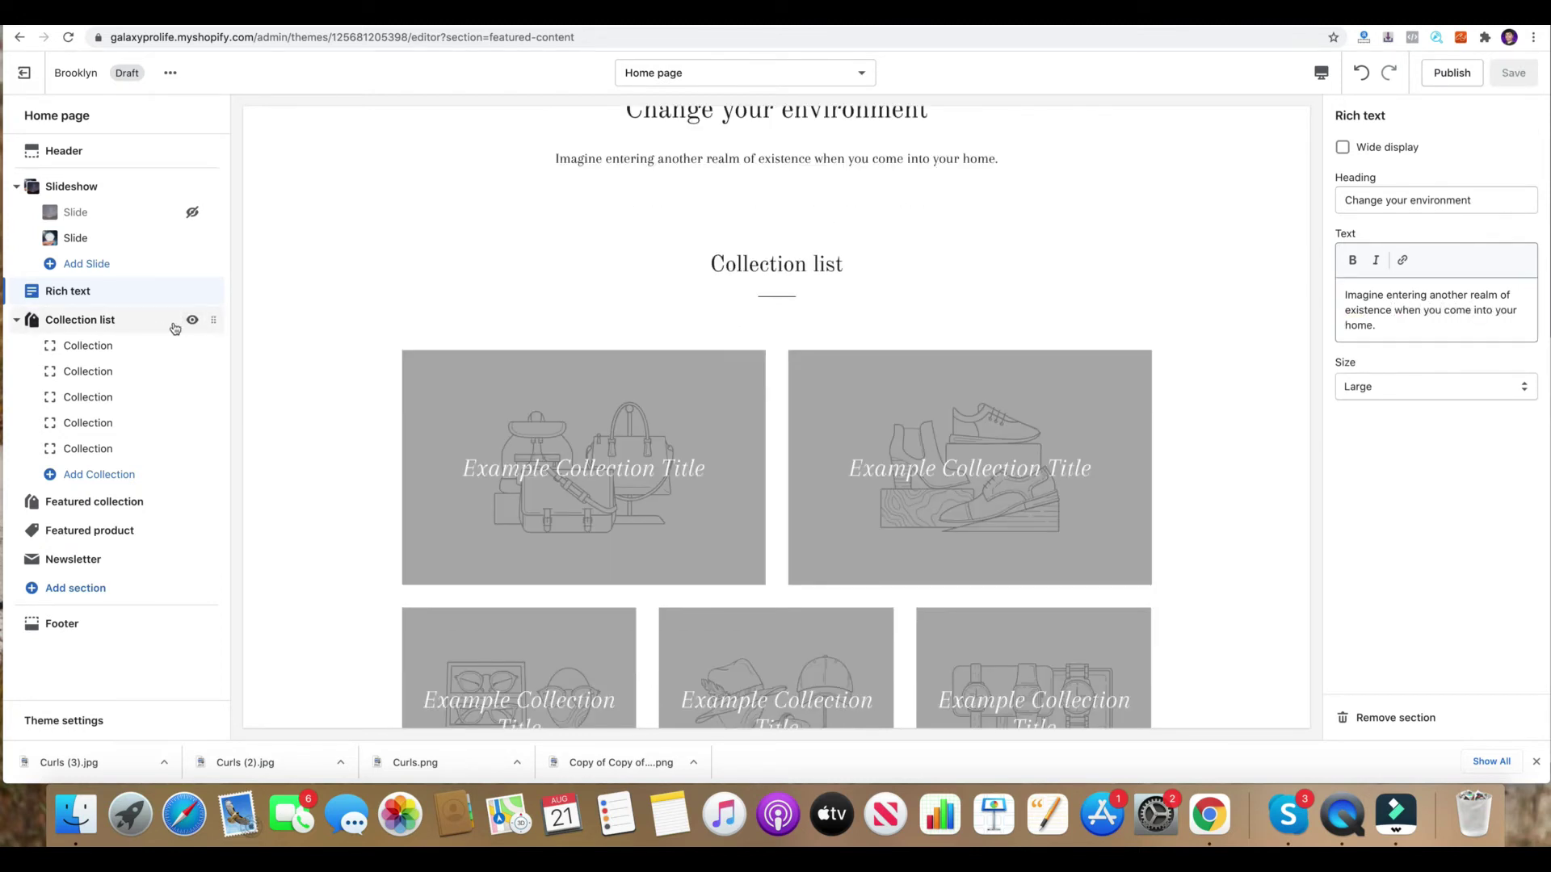
# Hide the Collection list, Featured collection and Featured product sections on the home page.
pyautogui.click(191, 321)
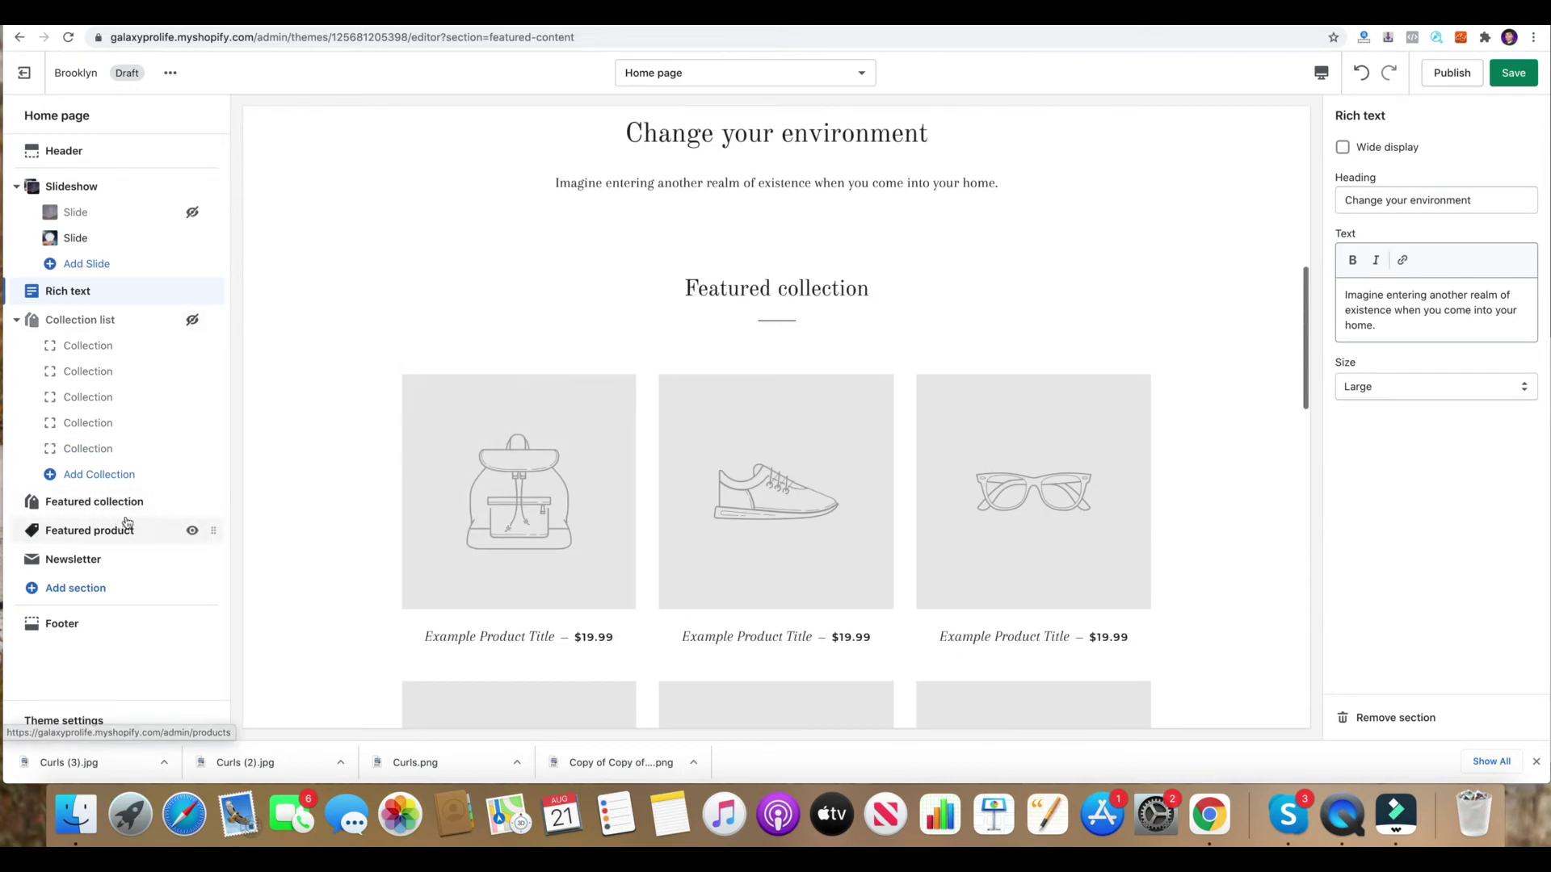
pyautogui.click(193, 503)
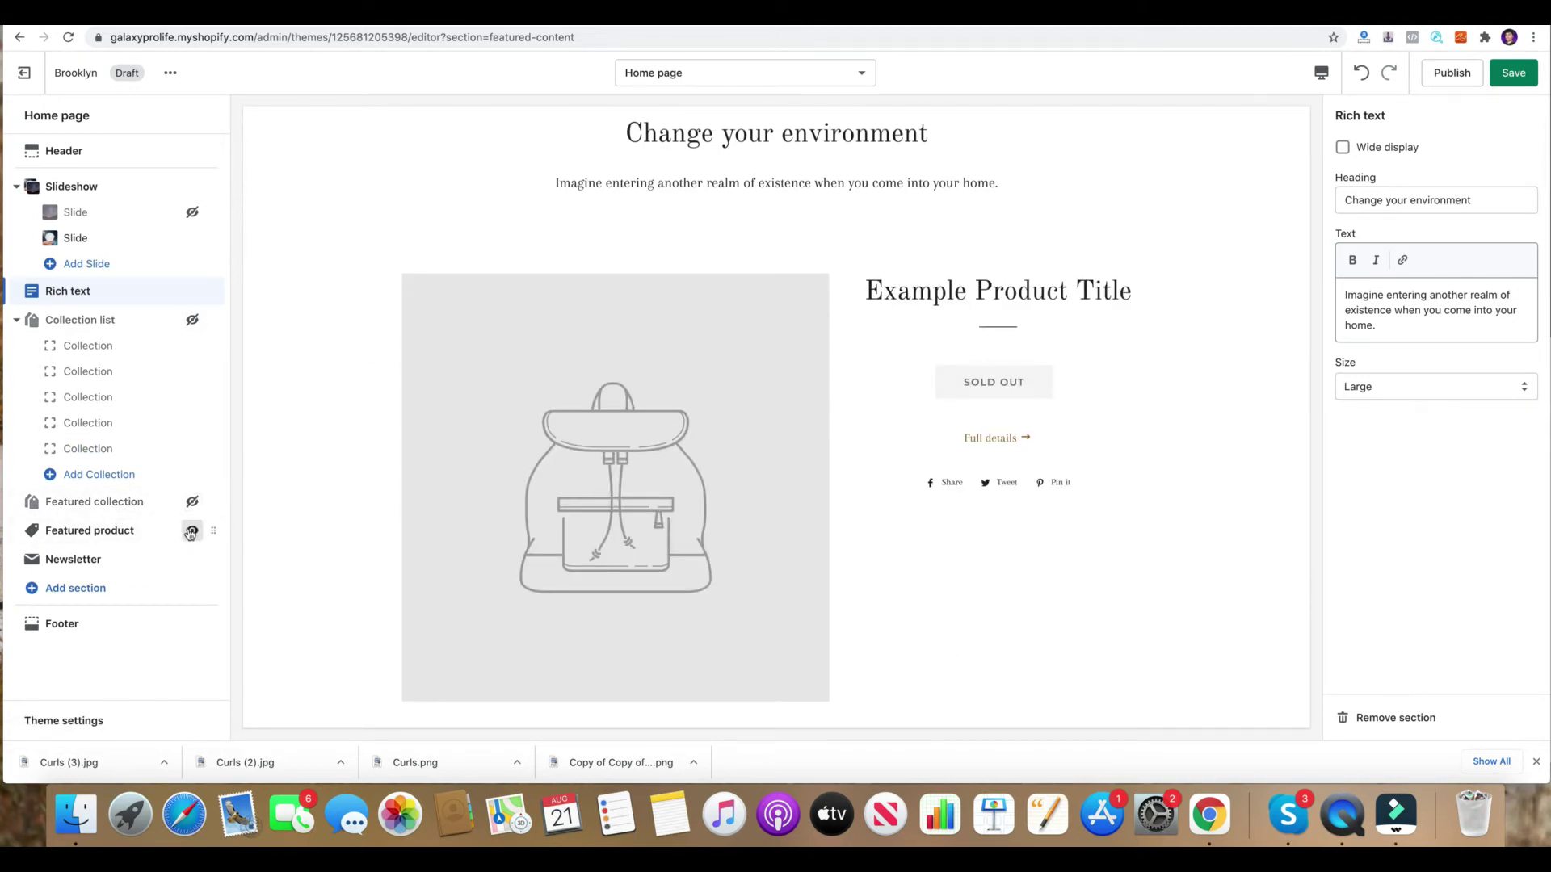
pyautogui.click(192, 531)
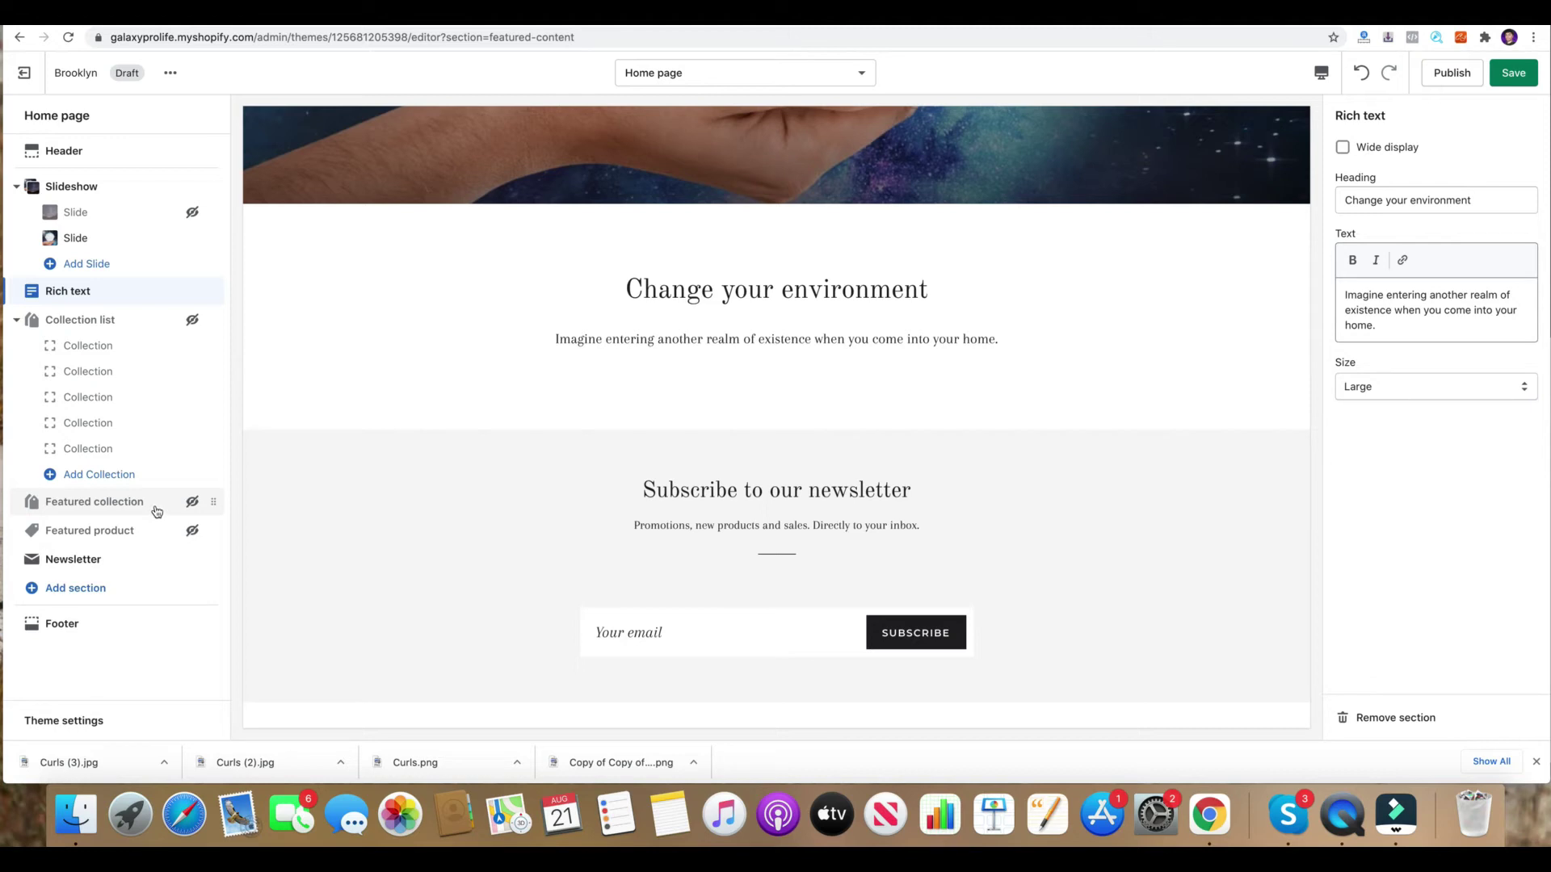
# Add an Image with text section at the end of the home page and align its image to the right.
pyautogui.click(95, 589)
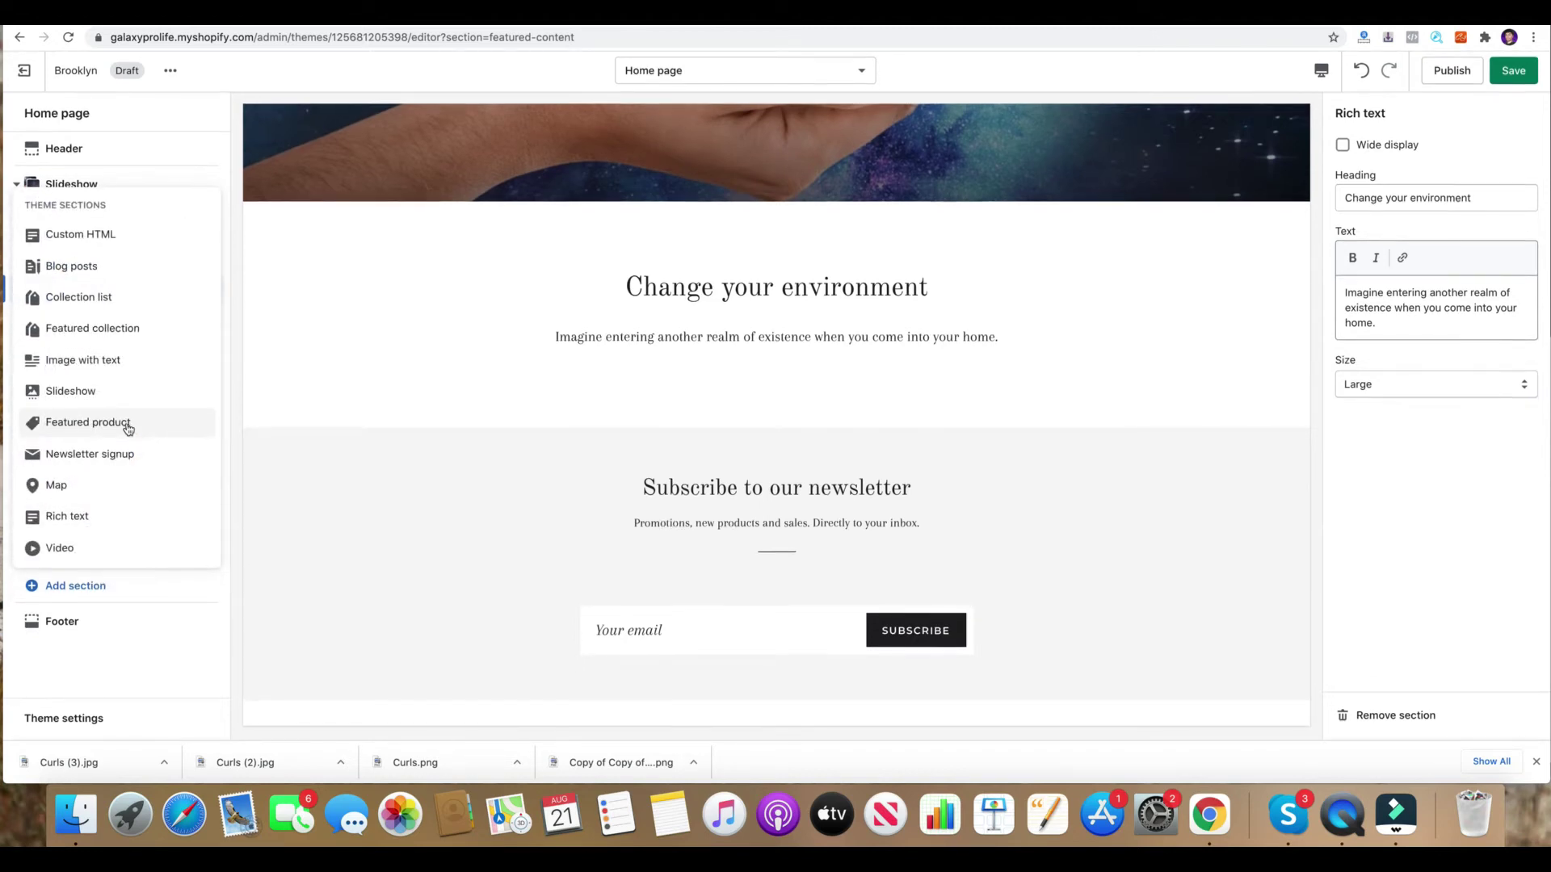
pyautogui.click(127, 361)
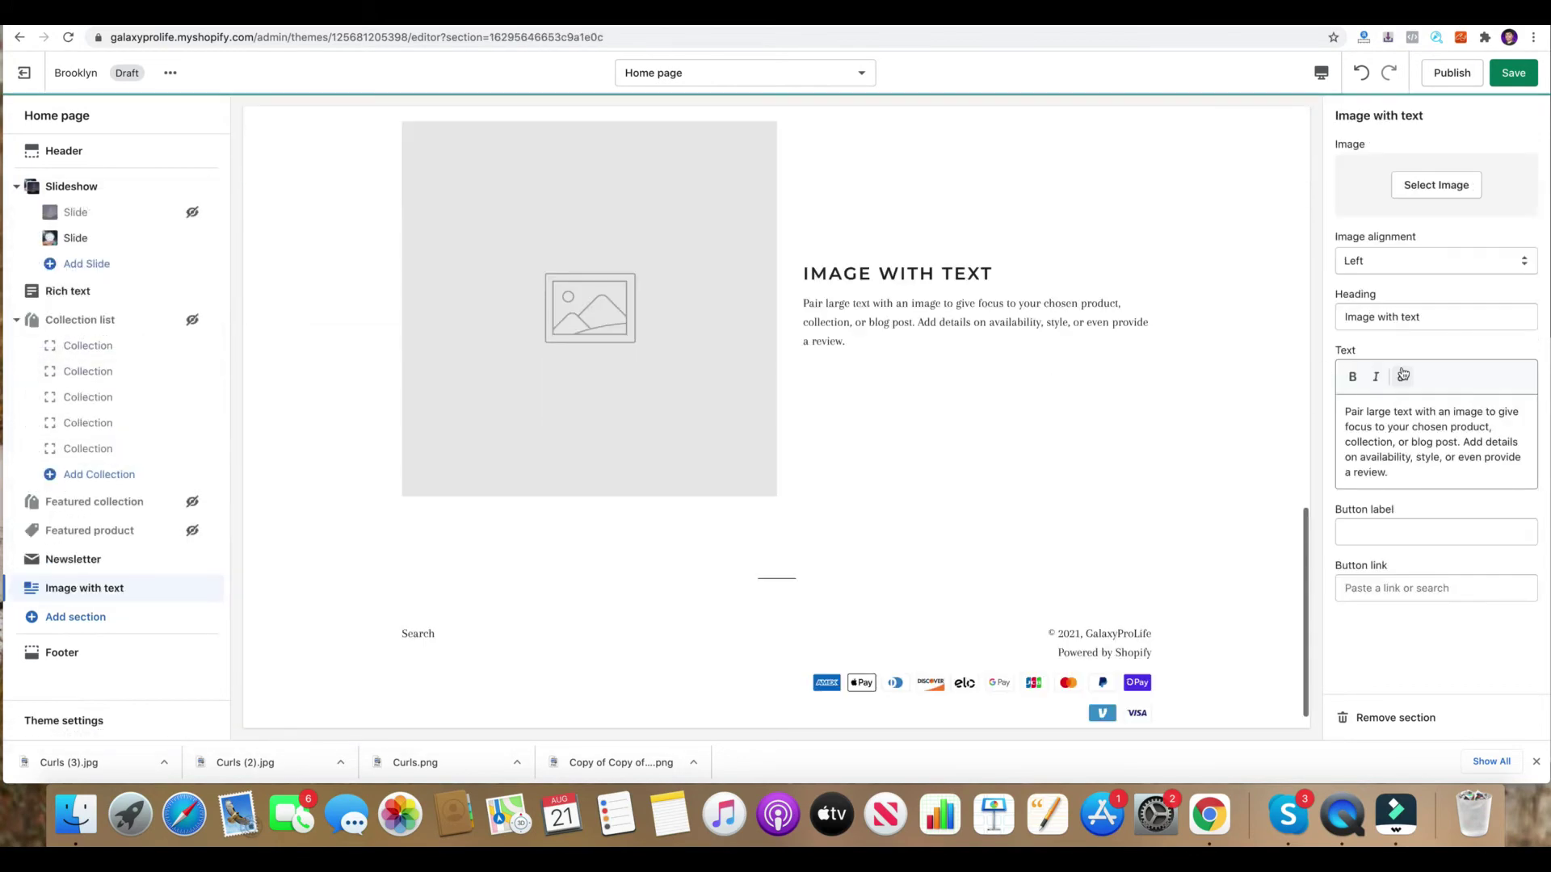
pyautogui.click(1378, 260)
pyautogui.click(1377, 275)
# Set the Image with text section's heading to "A home like never before".
pyautogui.tripleClick(1385, 315)
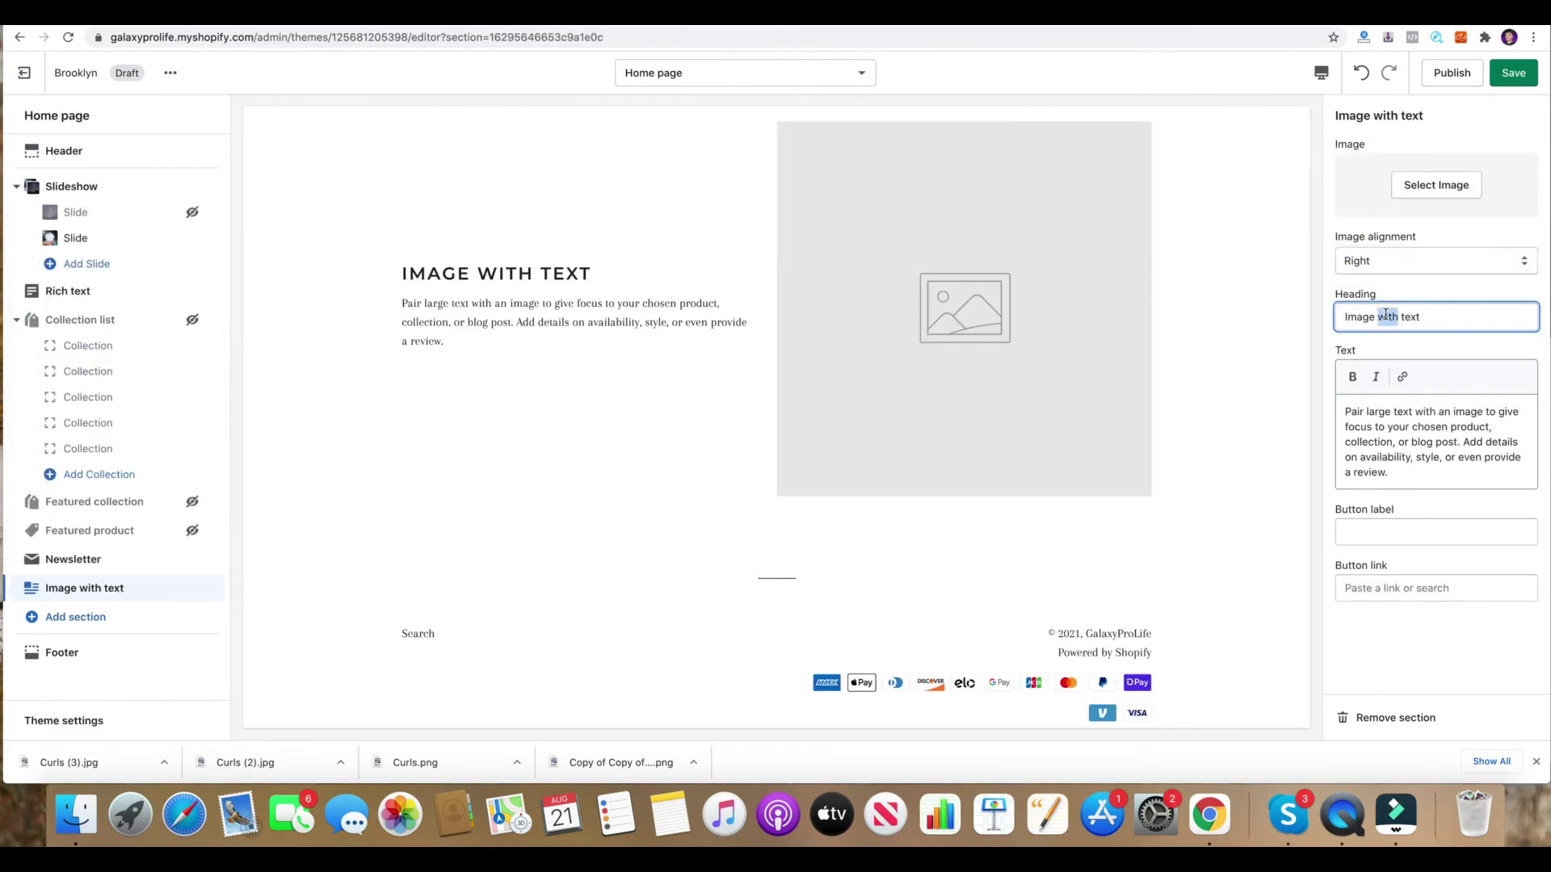
pyautogui.write('A')
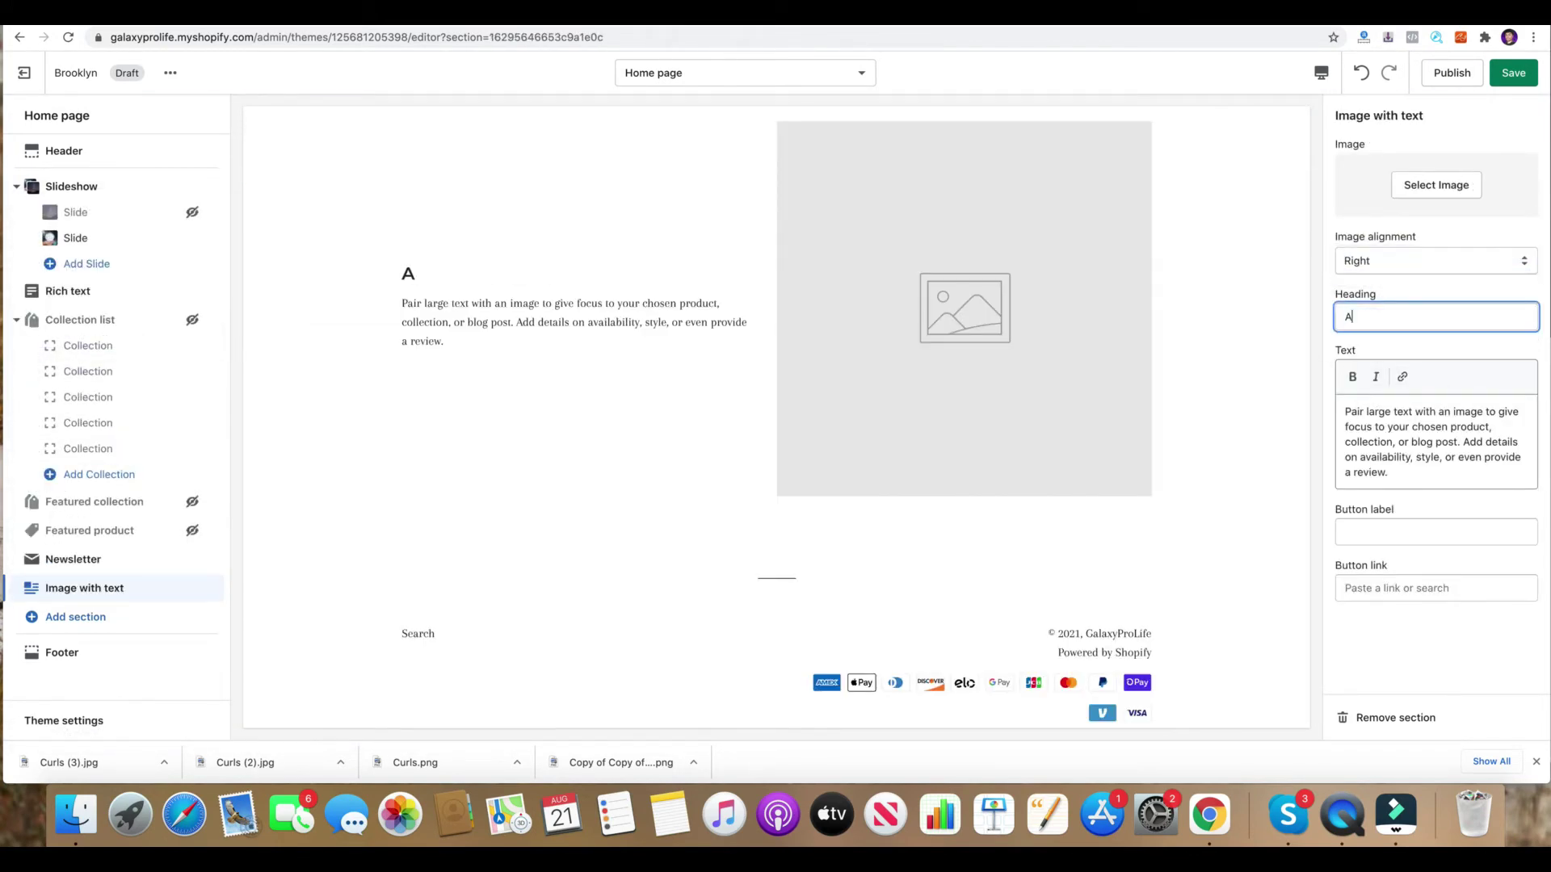
pyautogui.write(' device like')
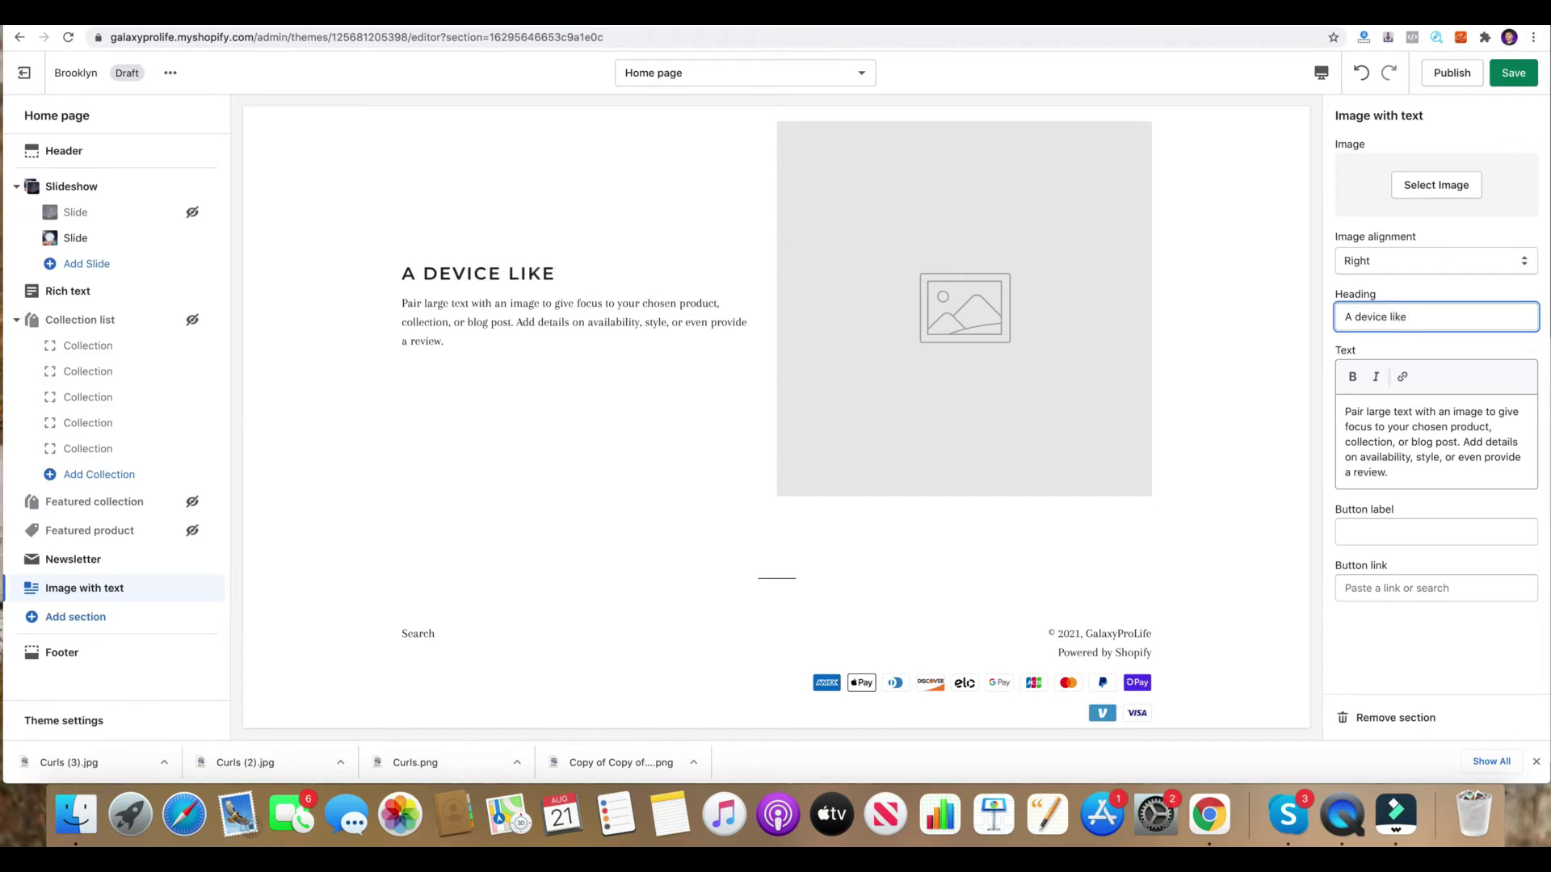
pyautogui.press('BackSpace')
pyautogui.press('BackSpace')
pyautogui.press('BackSpace')
pyautogui.press('BackSpace')
pyautogui.press('BackSpace')
pyautogui.write('home like never before')
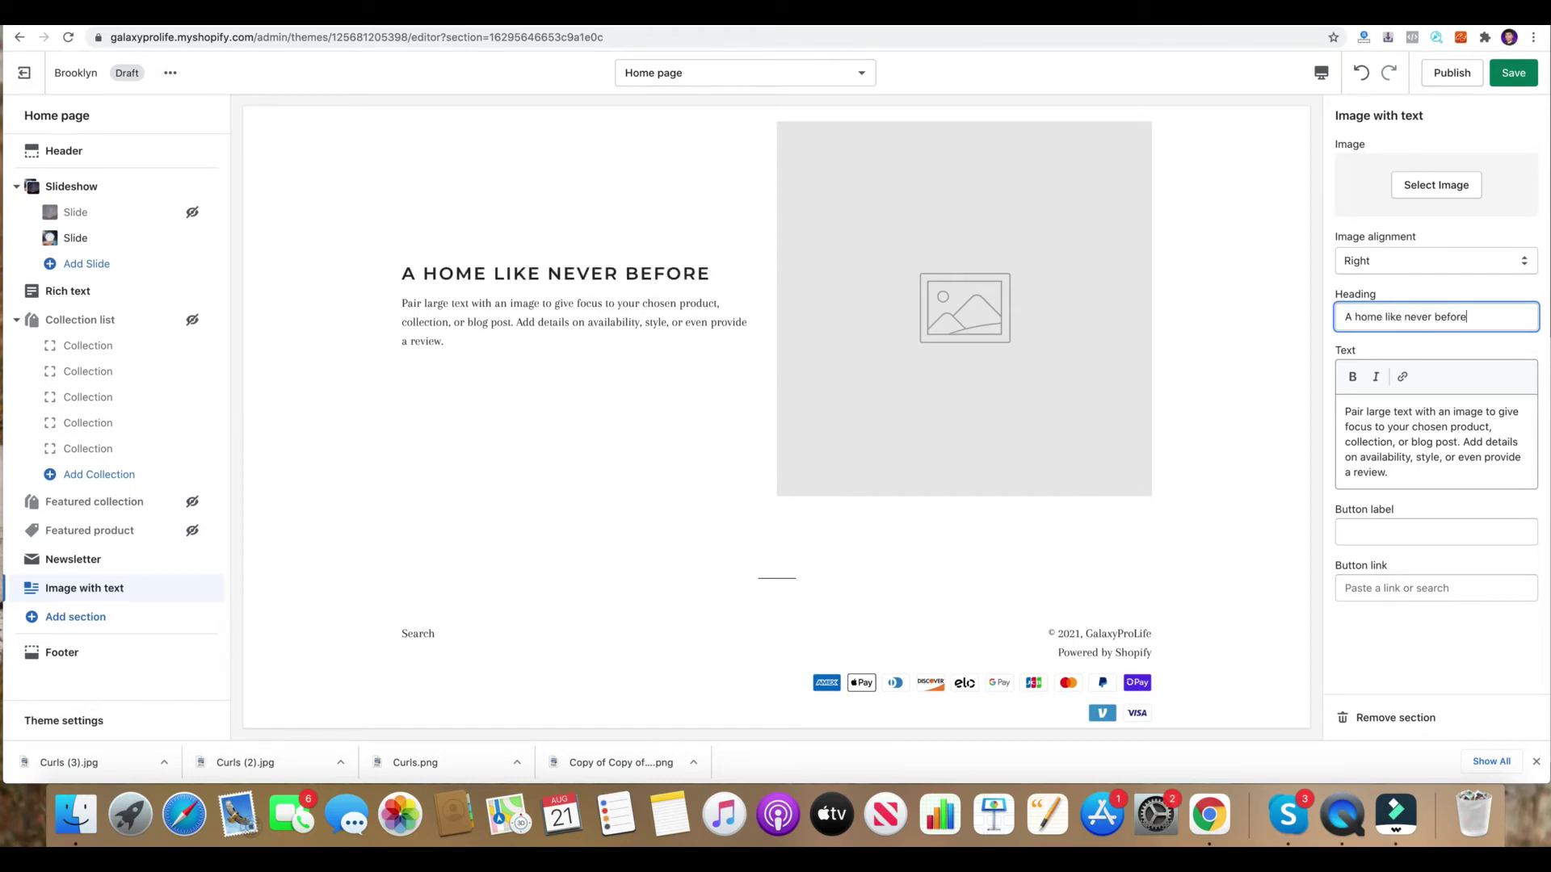
# Replace the Image with text section's placeholder body with copy starting "The GalaxyProLife has changed the game. Now you can".
pyautogui.moveTo(1387, 474); pyautogui.dragTo(1347, 380)
pyautogui.press('BackSpace')
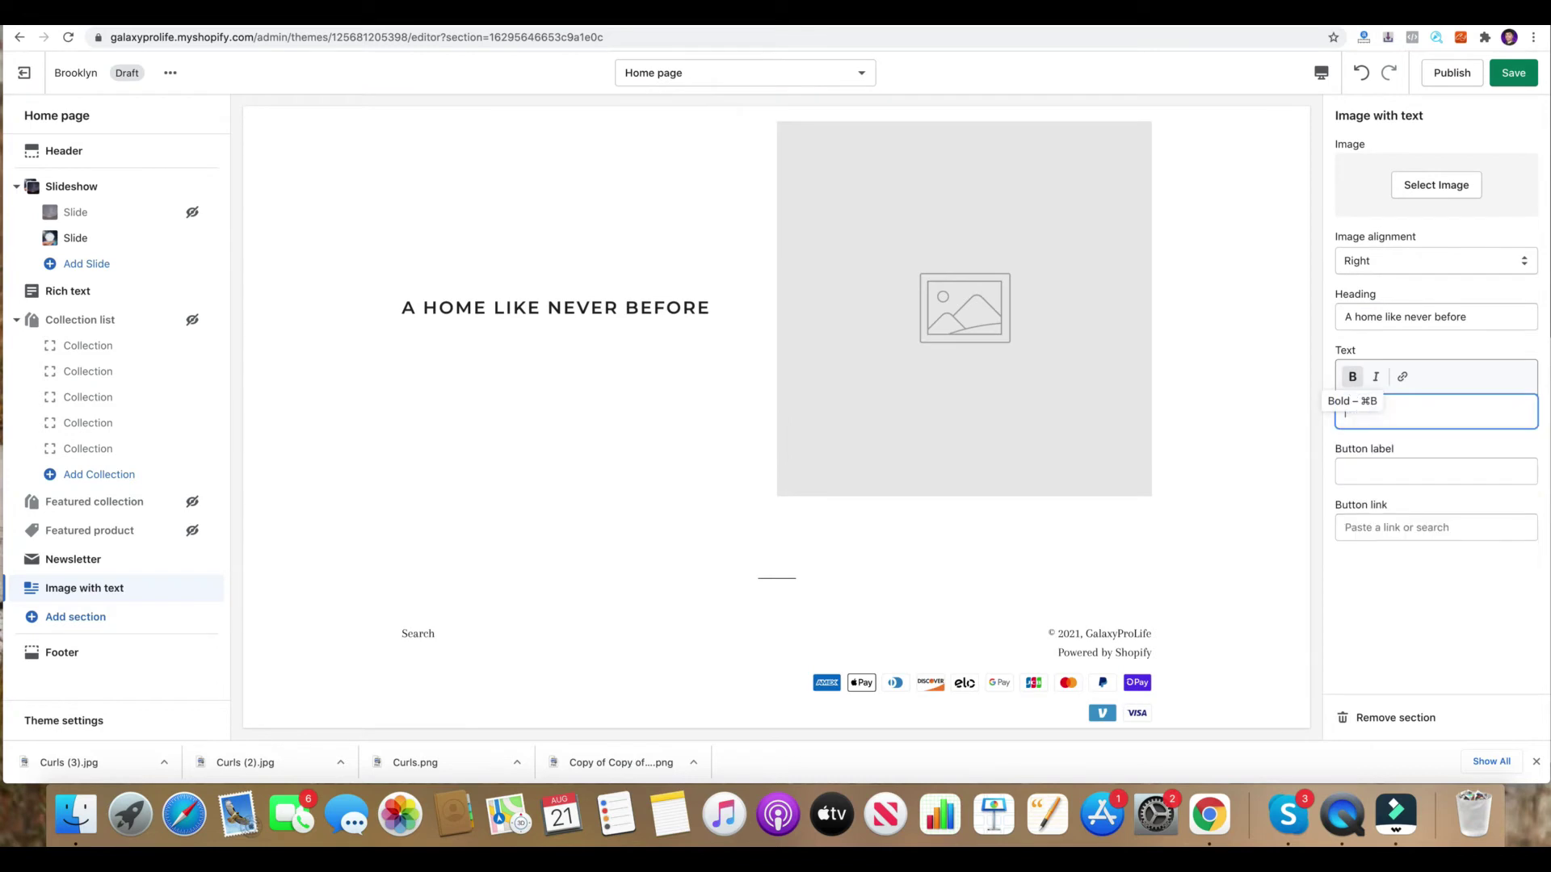
pyautogui.write('the')
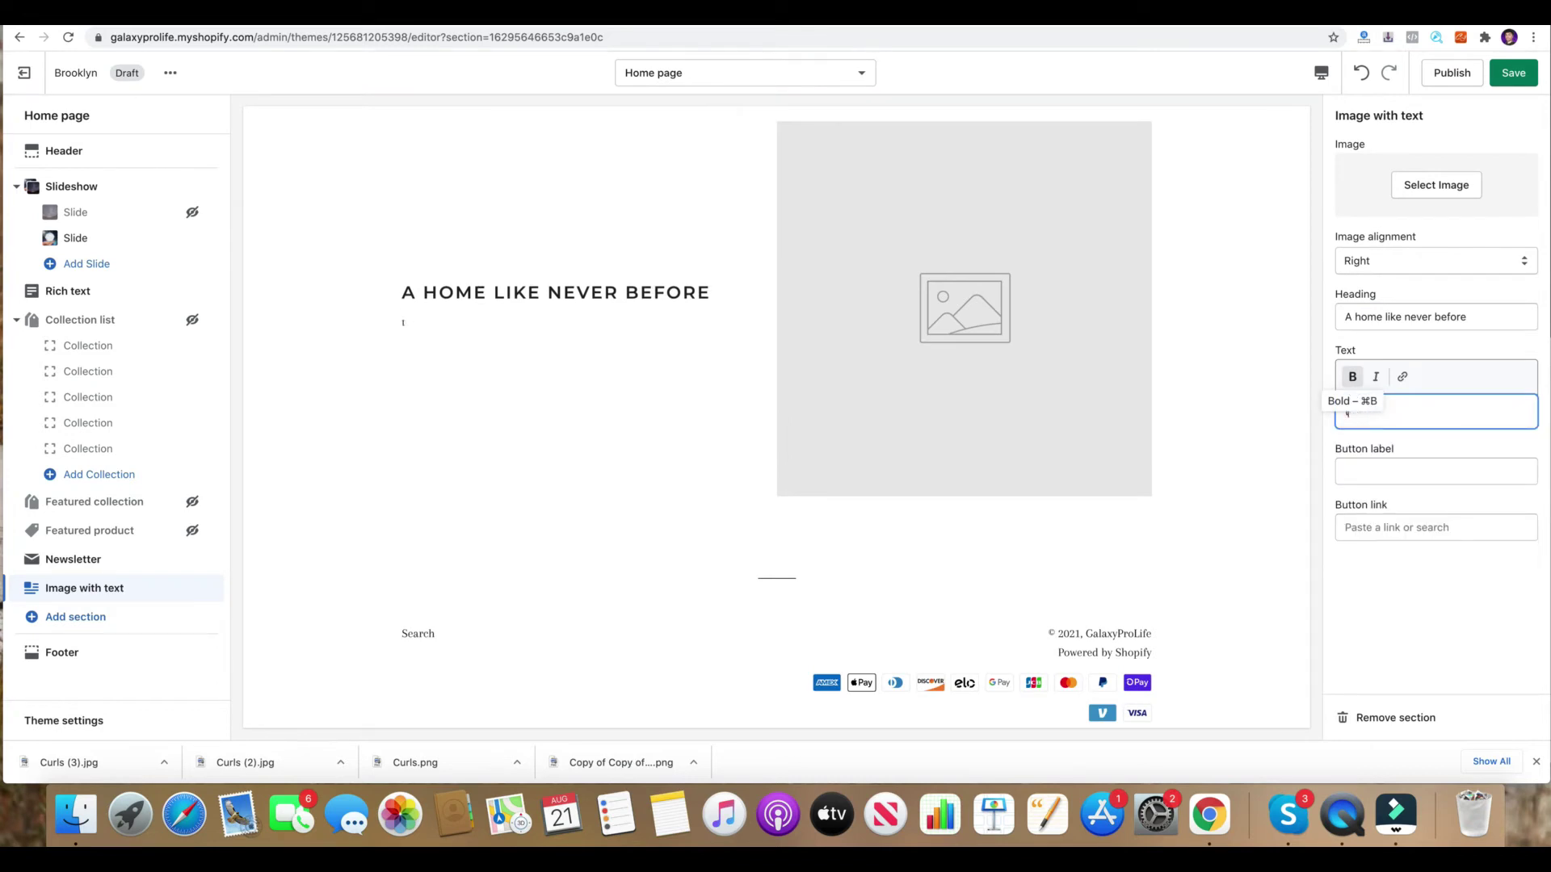
pyautogui.write('hegame. Now you can')
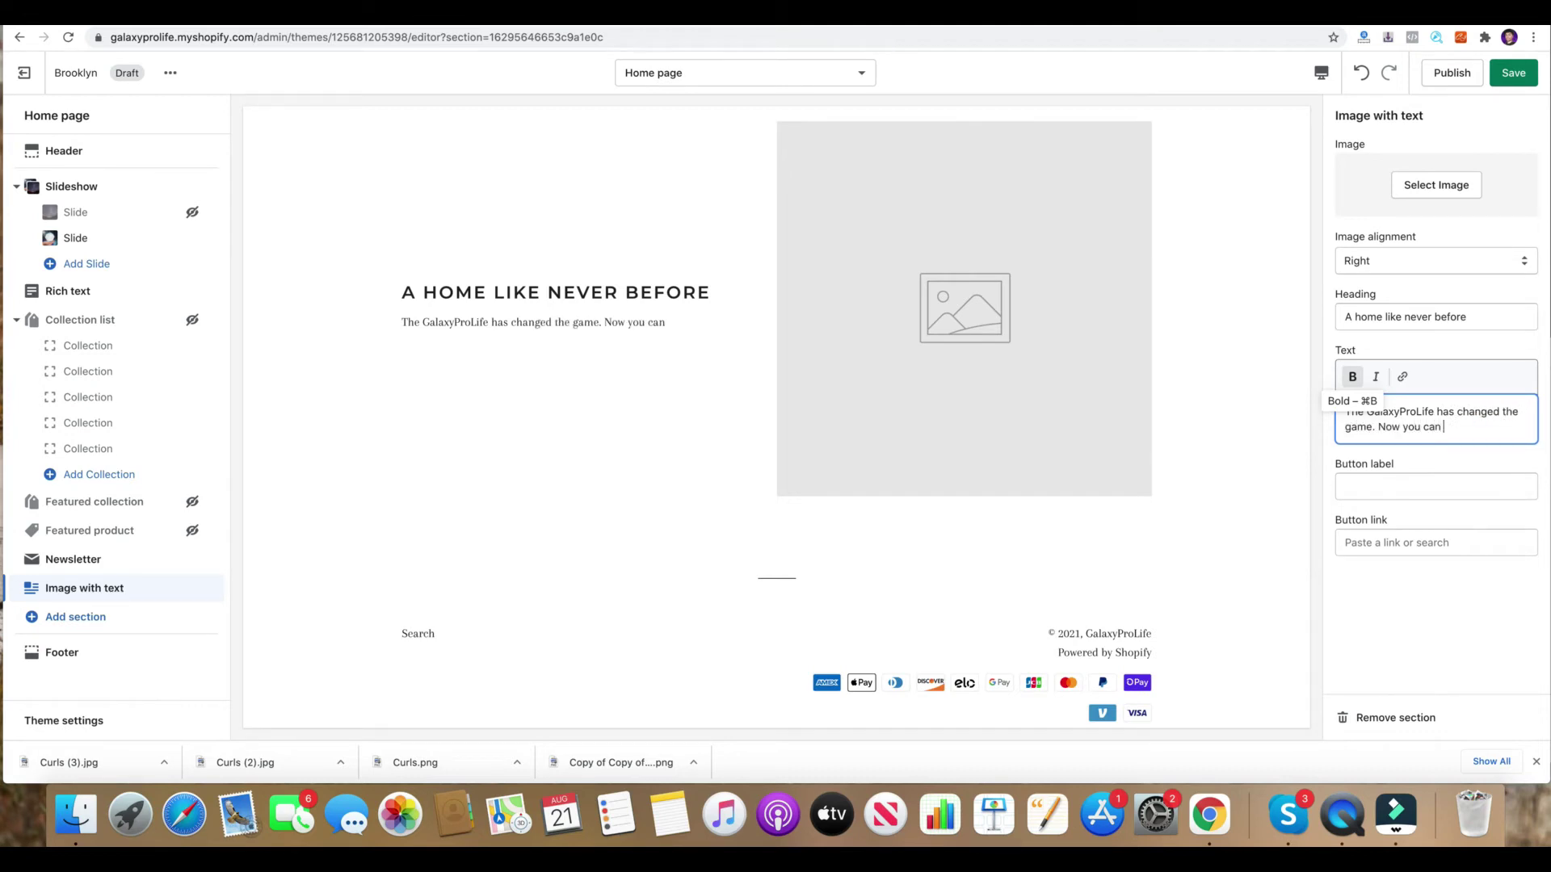
pyautogui.write('after a long da')
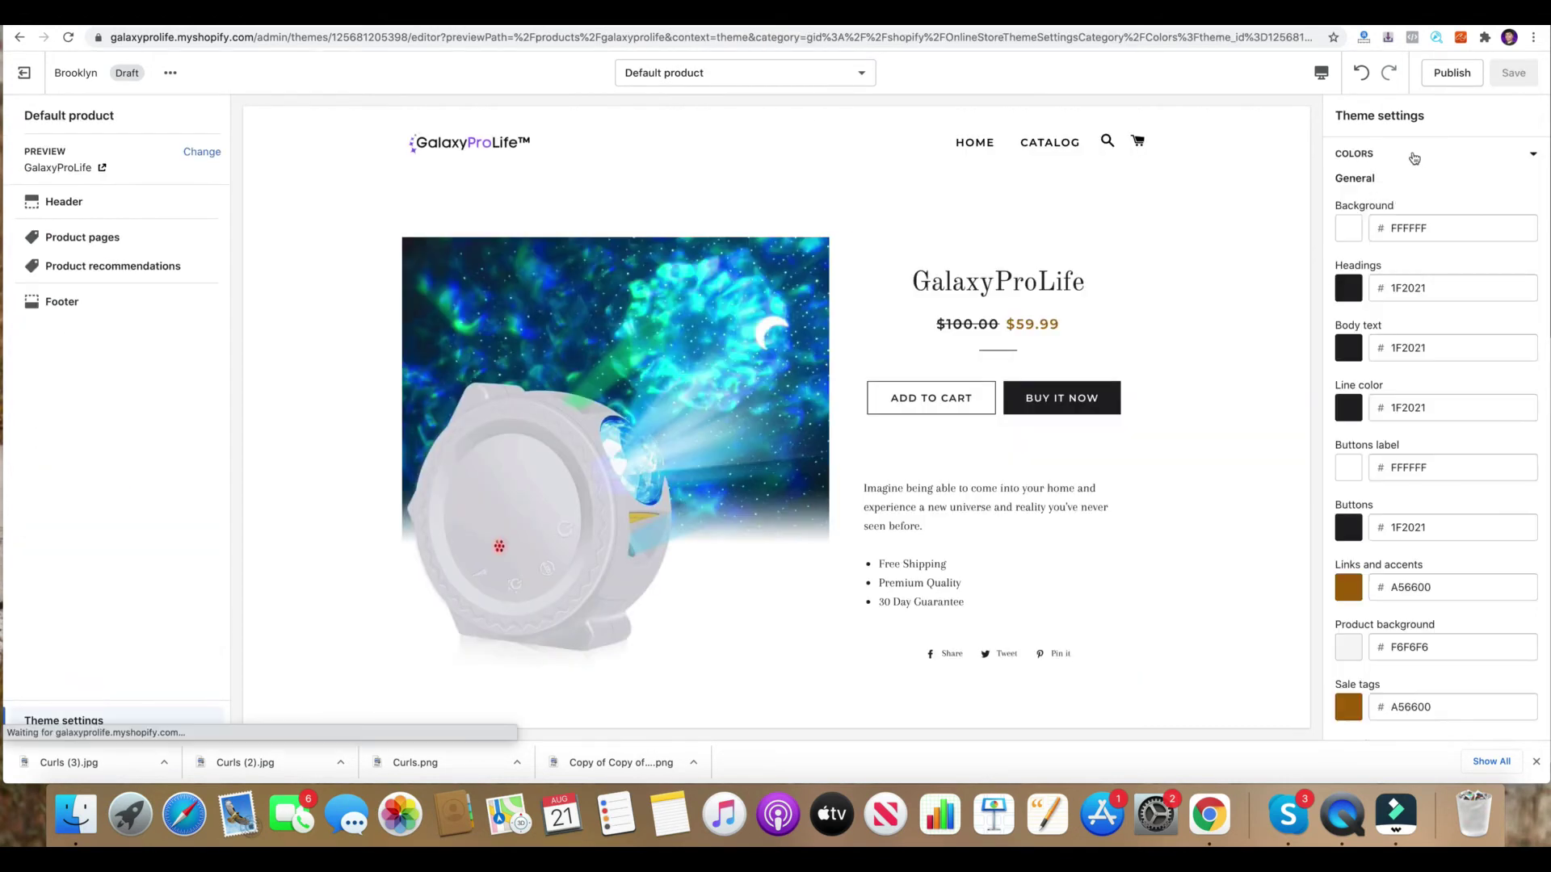
# Set the theme's links and accents color and its sale tags color to purple 8F71FF.
pyautogui.click(1350, 586)
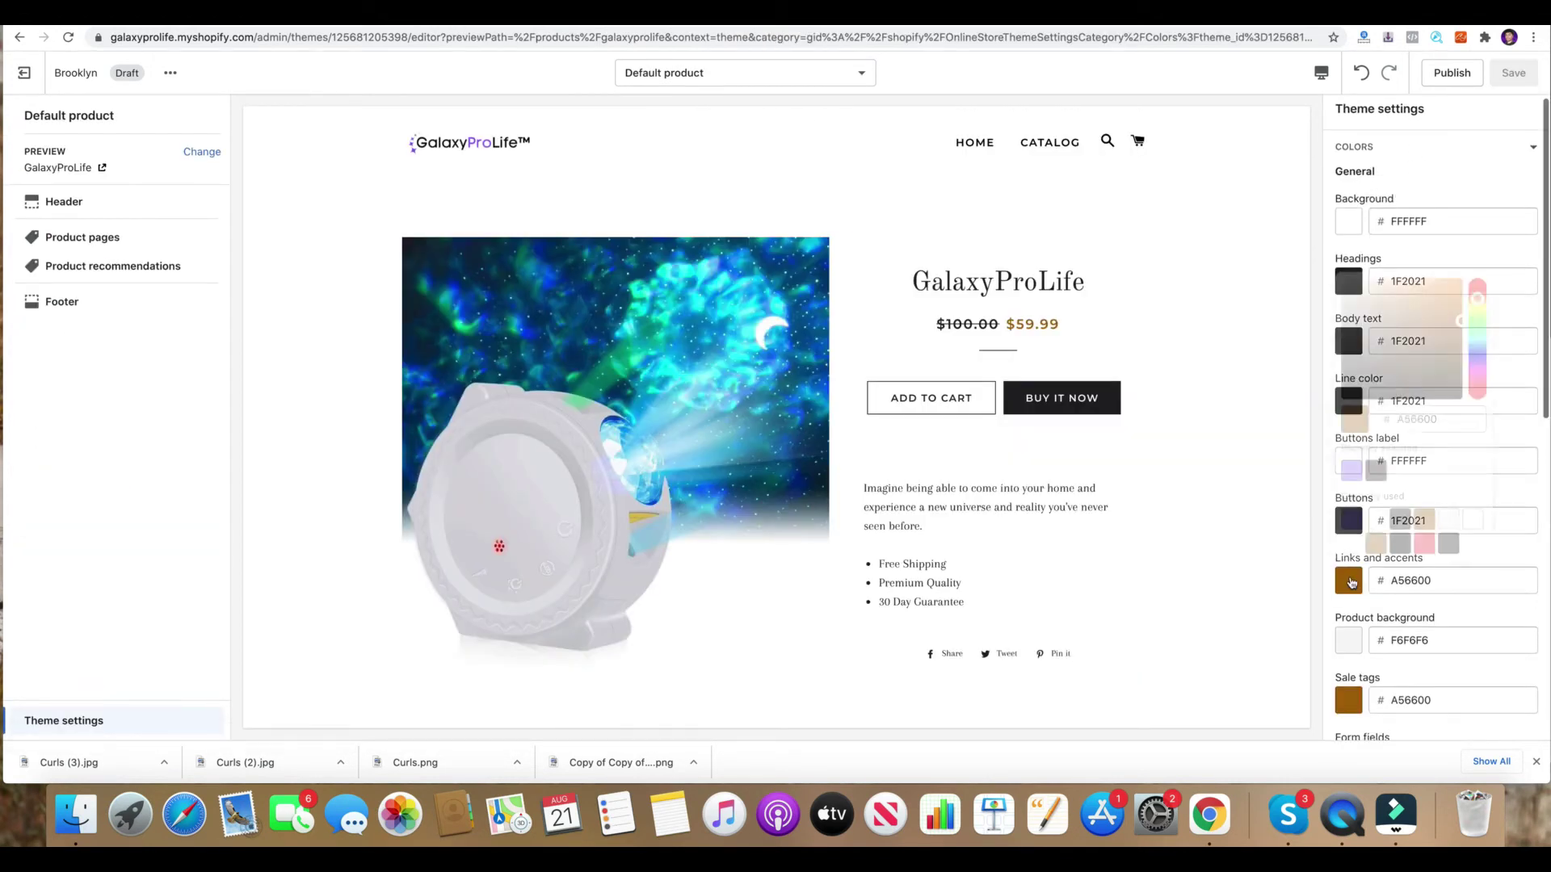
pyautogui.click(1351, 470)
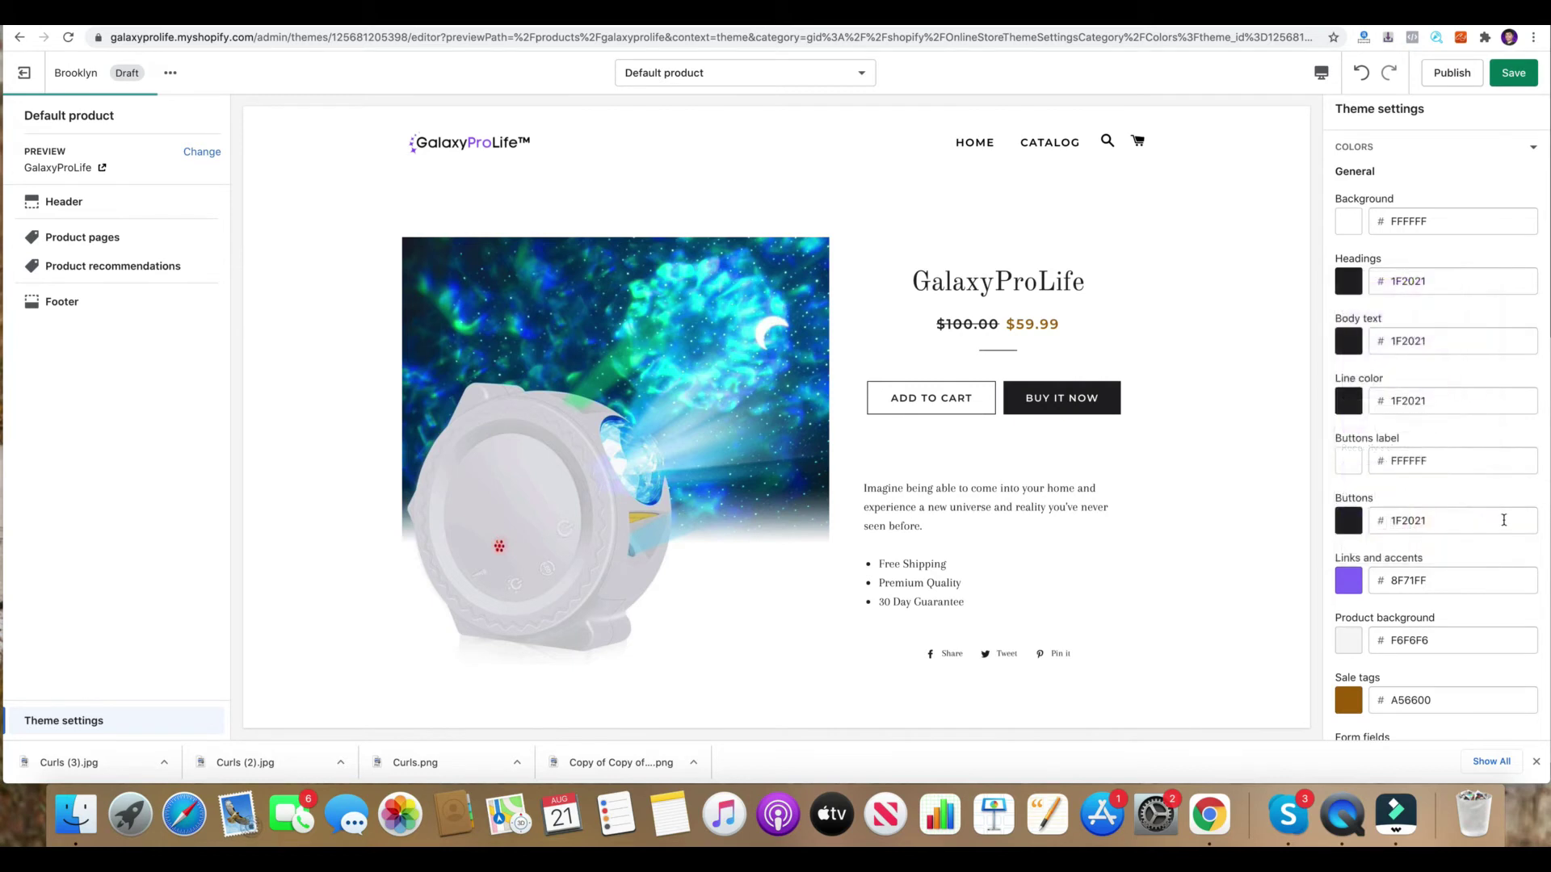
pyautogui.scroll(-5, 1365, 404)
pyautogui.click(1348, 350)
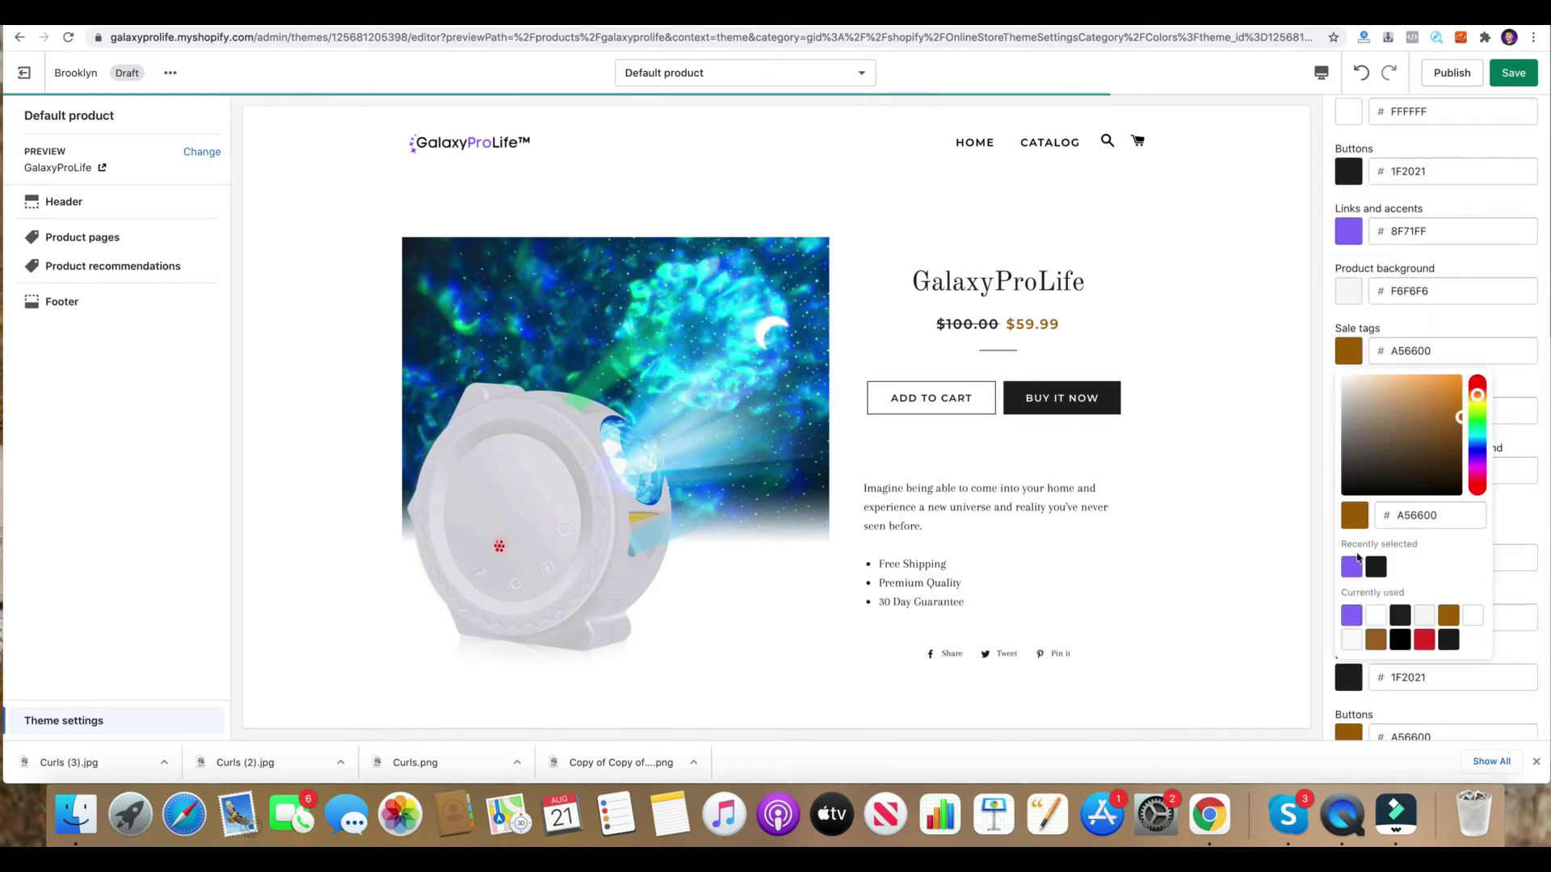
pyautogui.click(1351, 615)
pyautogui.click(1518, 446)
# Set the Drawers button color to purple 8F71FF and save the theme.
pyautogui.scroll(-4, 1454, 452)
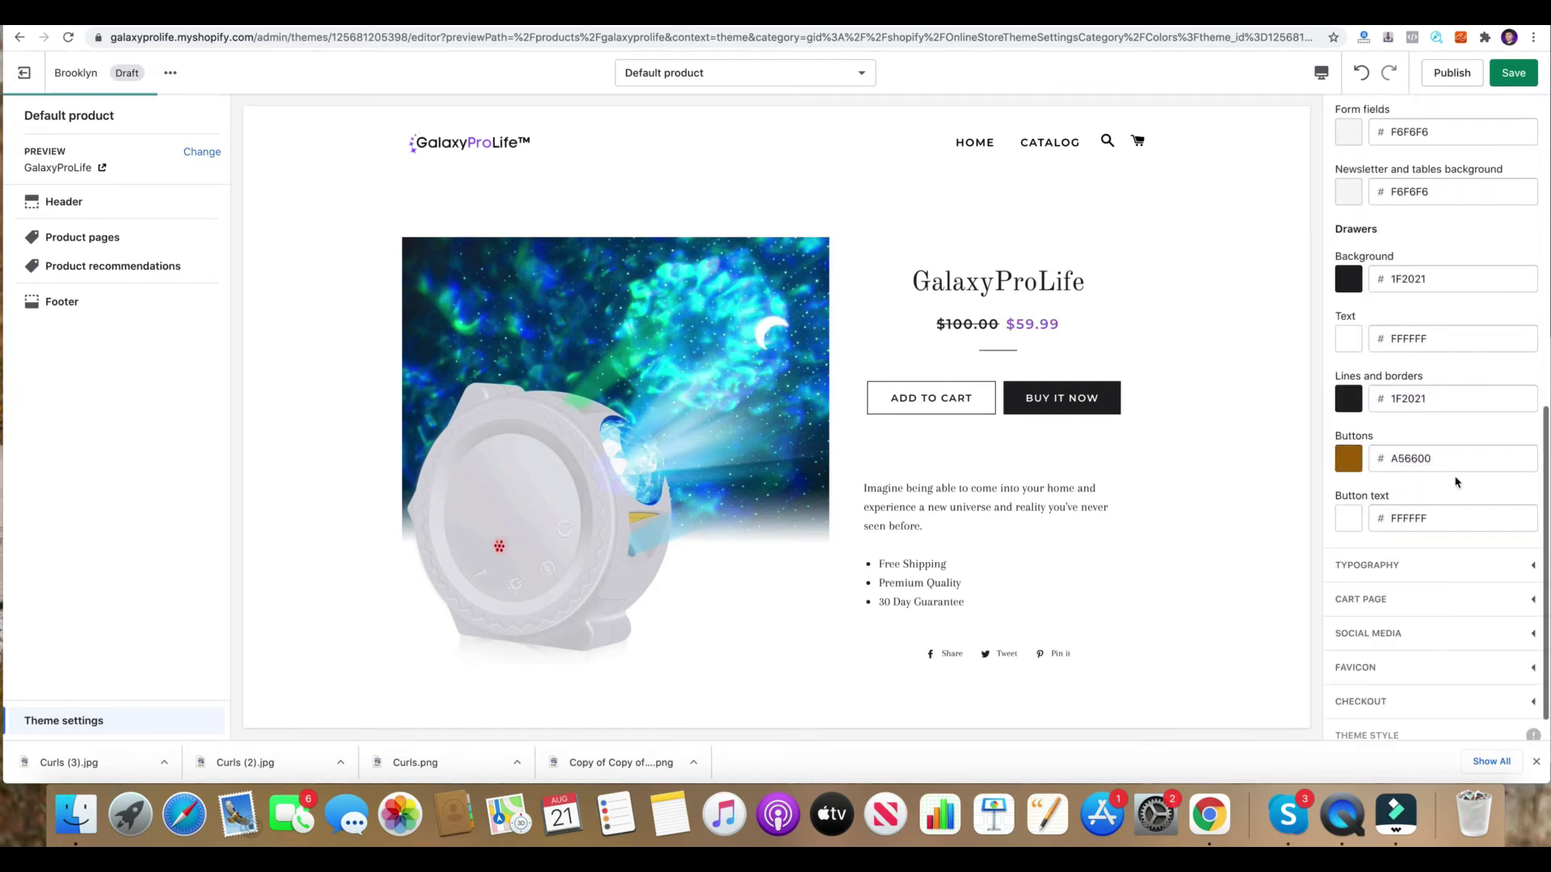
pyautogui.click(1360, 464)
pyautogui.click(1351, 349)
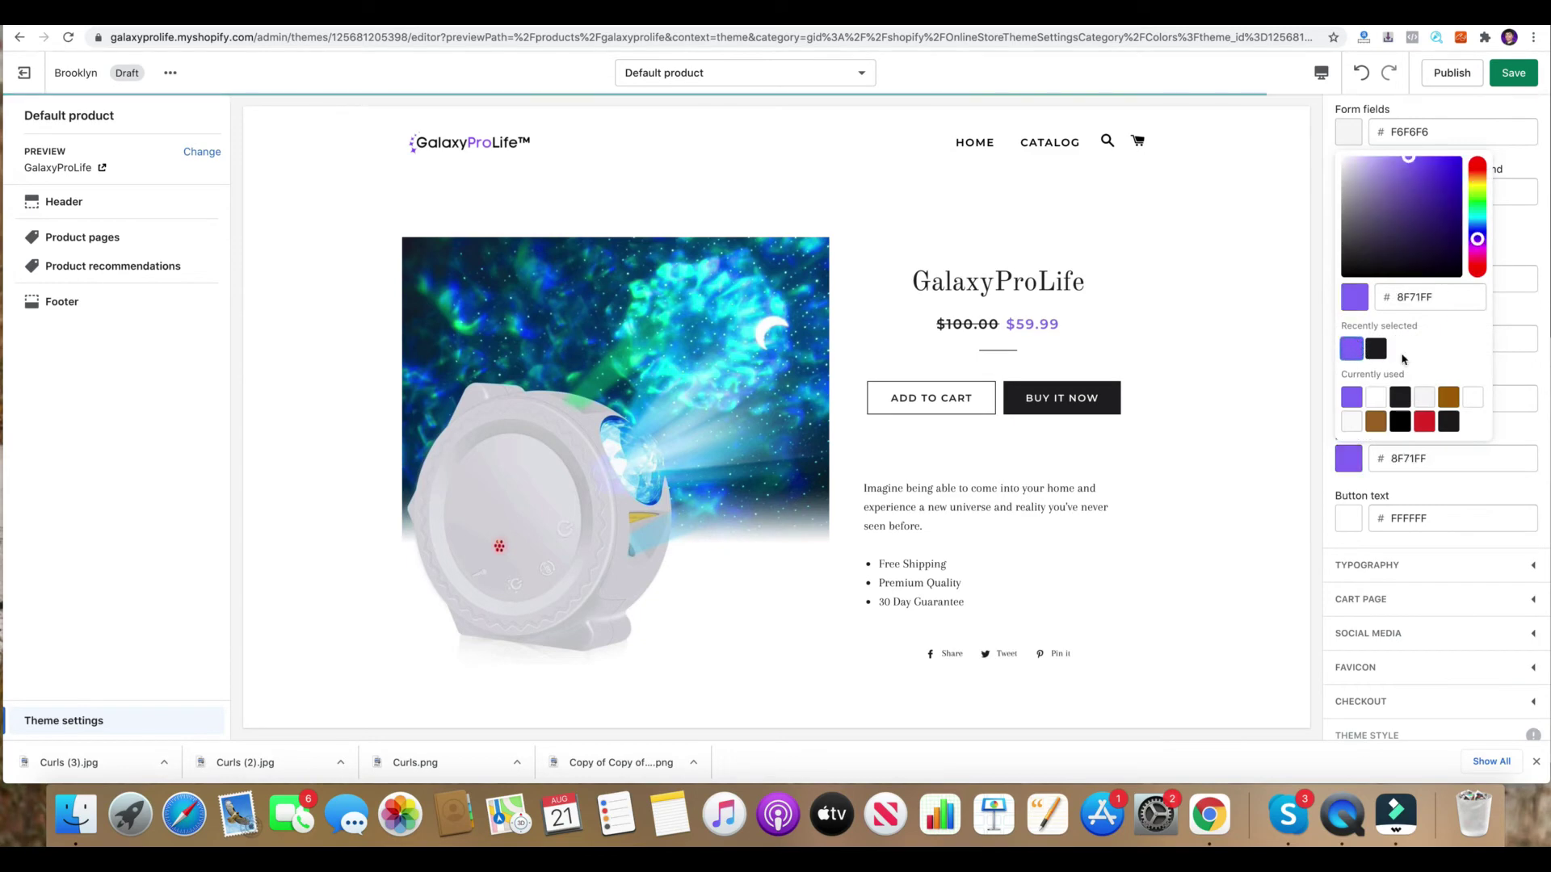
pyautogui.click(1473, 452)
pyautogui.scroll(-1, 1473, 440)
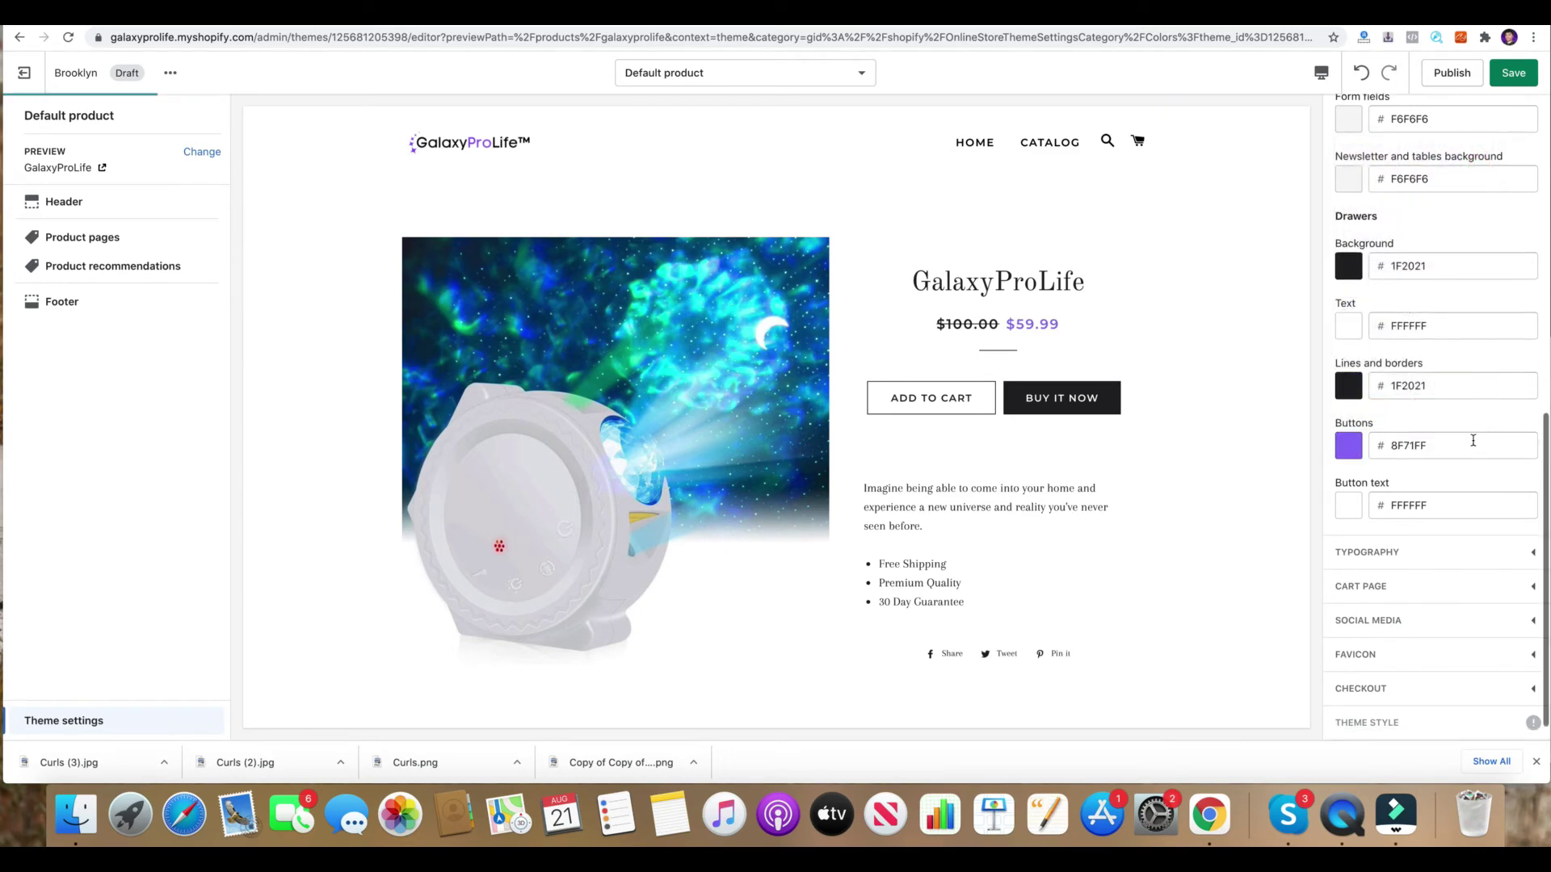
pyautogui.click(1514, 74)
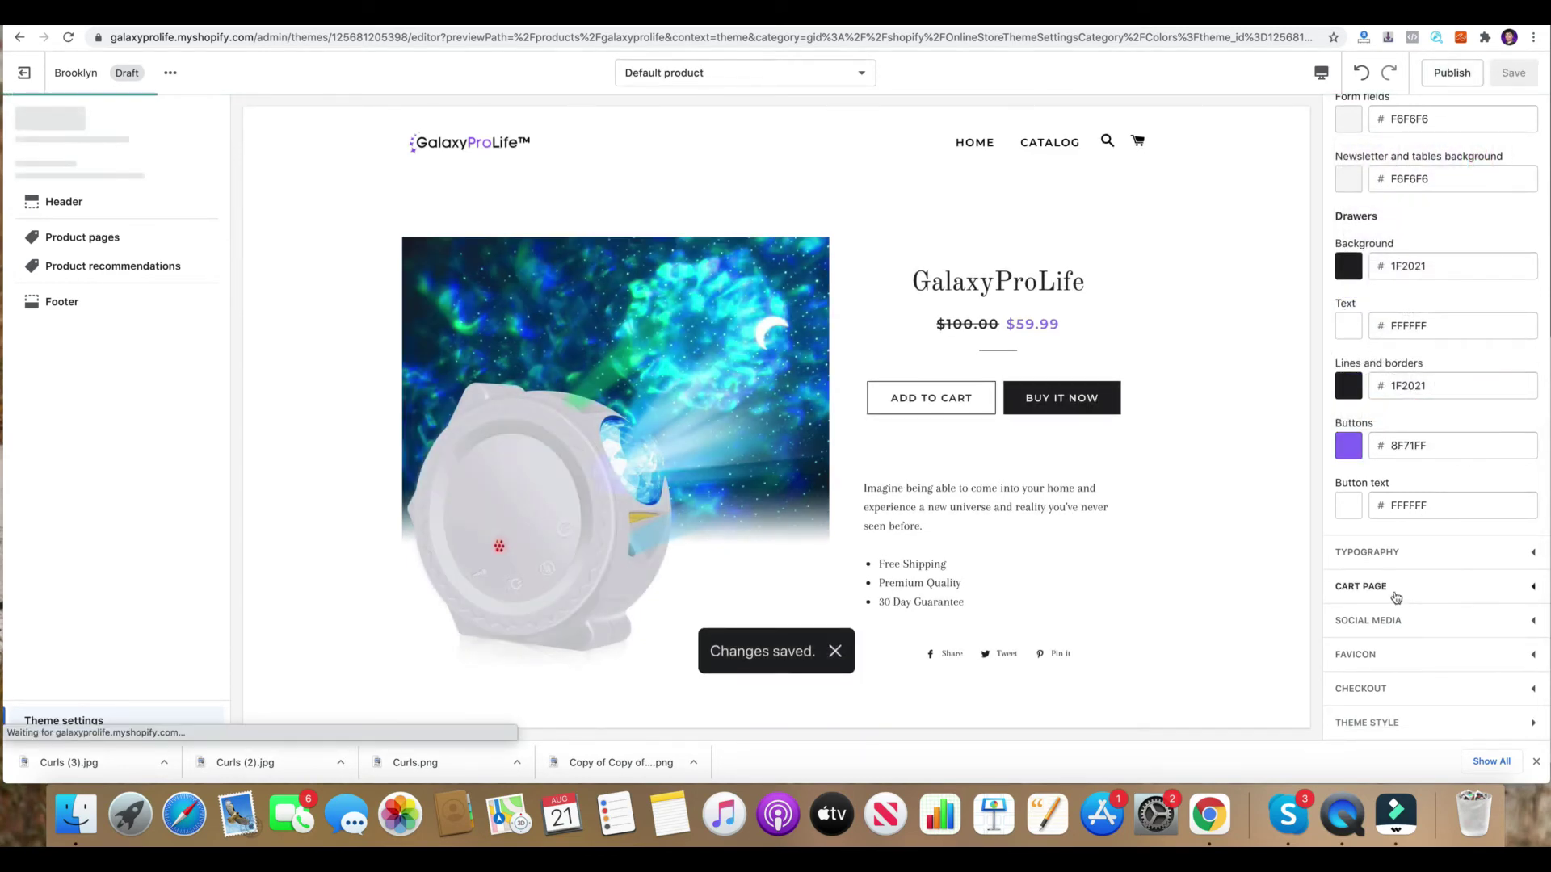
# Use the GalaxyProLife logo as the checkout's custom logo image and save the theme.
pyautogui.click(1401, 686)
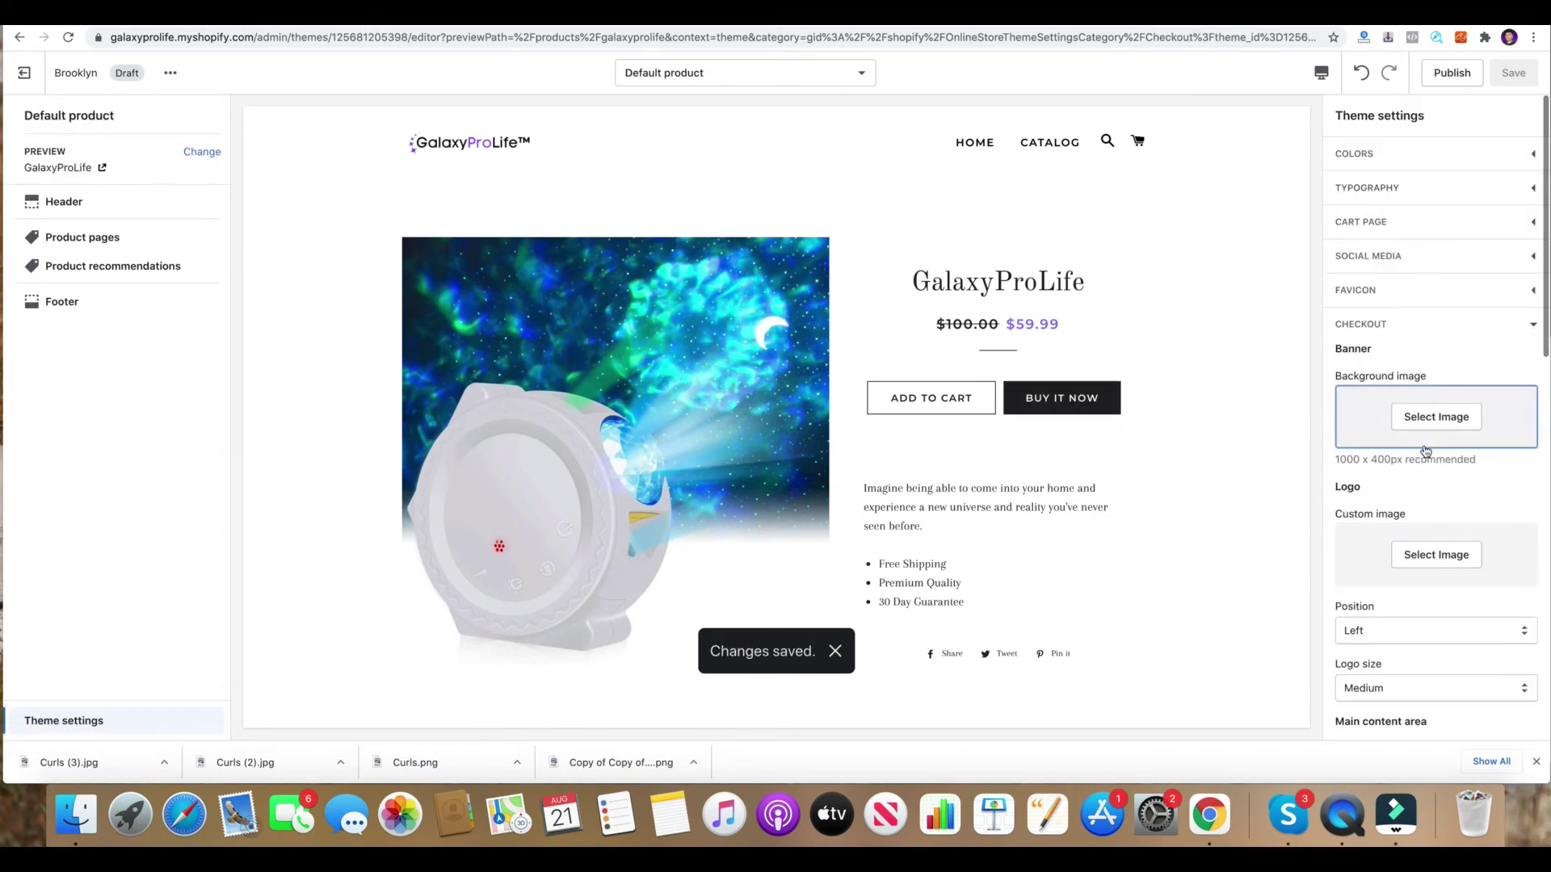
pyautogui.click(1430, 551)
pyautogui.click(1405, 436)
pyautogui.click(1512, 718)
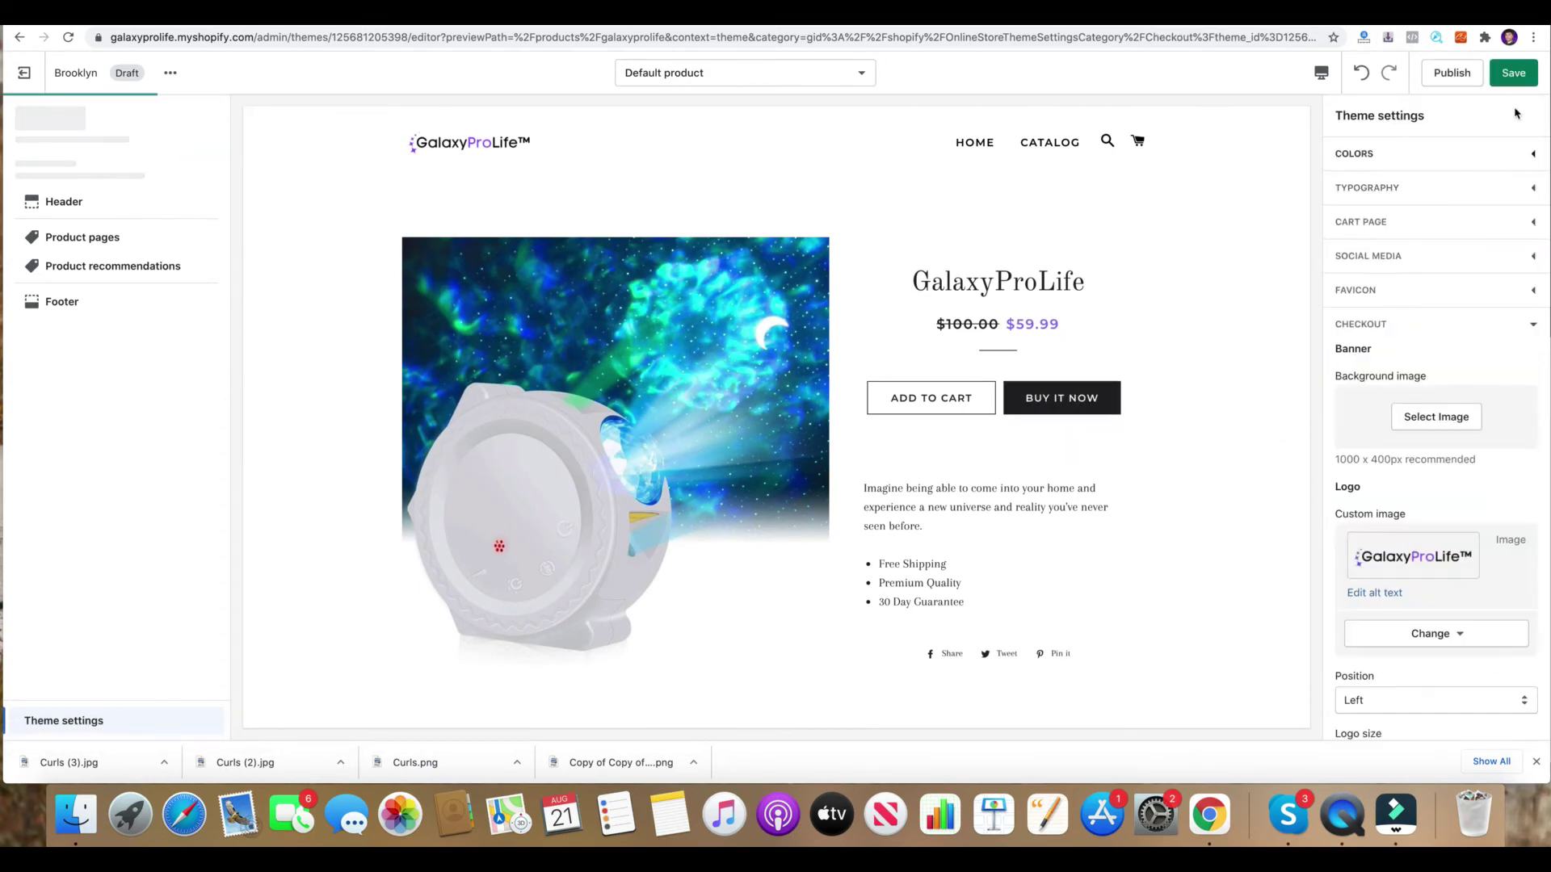
pyautogui.click(1513, 73)
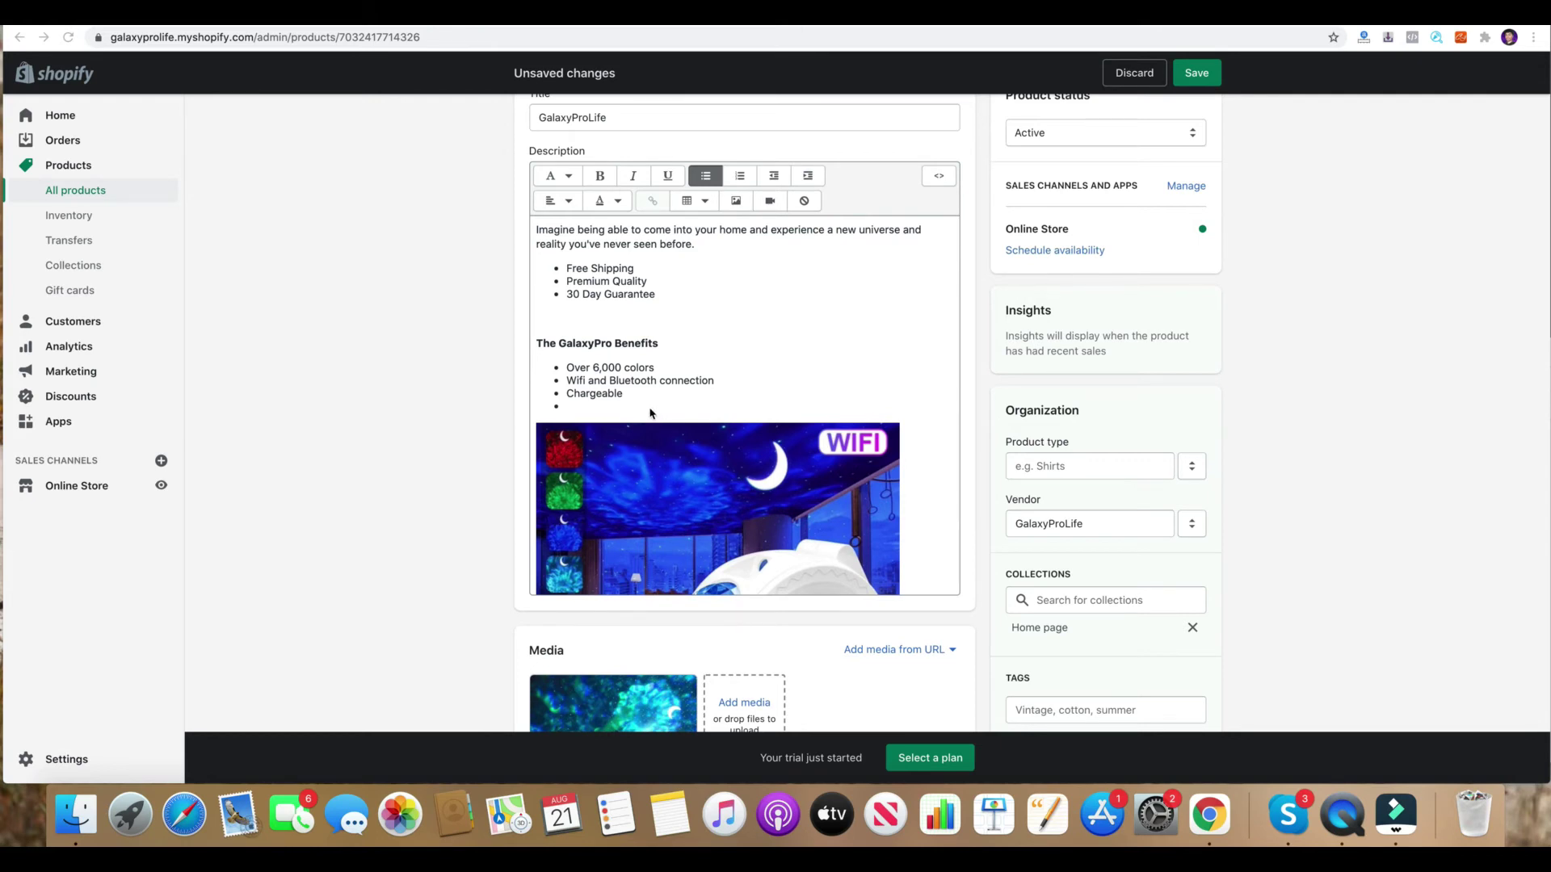
# Add "Can connect to your Alexa" as the last bullet under The GalaxyPro Benefits in the product description.
pyautogui.click(629, 413)
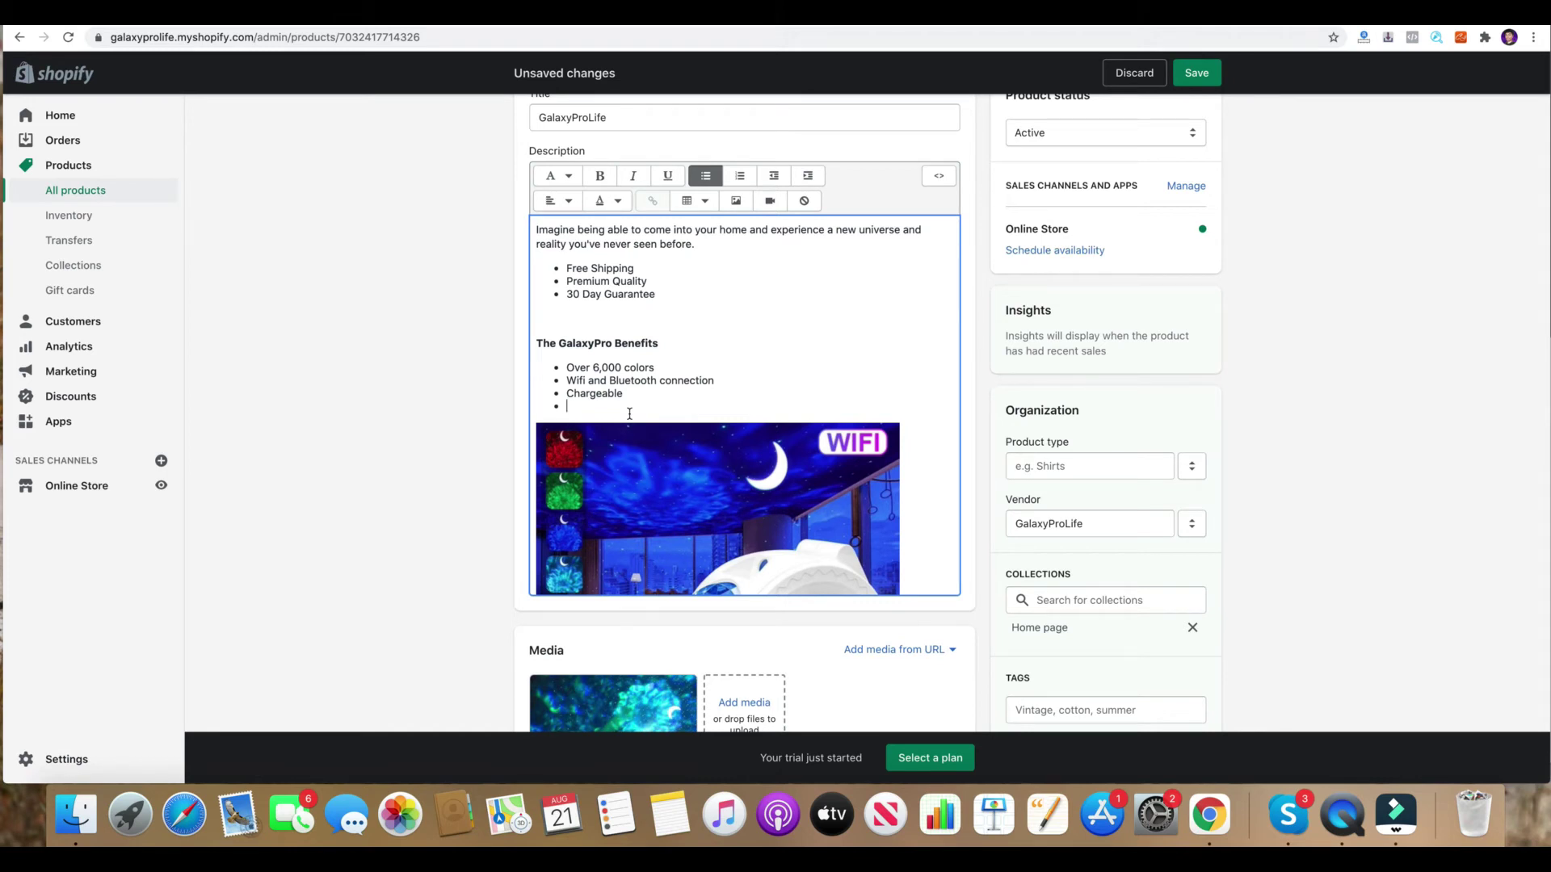
pyautogui.write('n conect')
pyautogui.press('BackSpace')
pyautogui.press('BackSpace')
pyautogui.write('c')
pyautogui.press('BackSpace')
pyautogui.press('BackSpace')
pyautogui.press('BackSpace')
pyautogui.write('nectoto your Ale')
# Insert the non-bold line "Revolutionize your home with a simple touch of a button" directly below The GalaxyPro Benefits heading.
pyautogui.scroll(-3, 694, 404)
pyautogui.scroll(3, 694, 403)
pyautogui.click(541, 373)
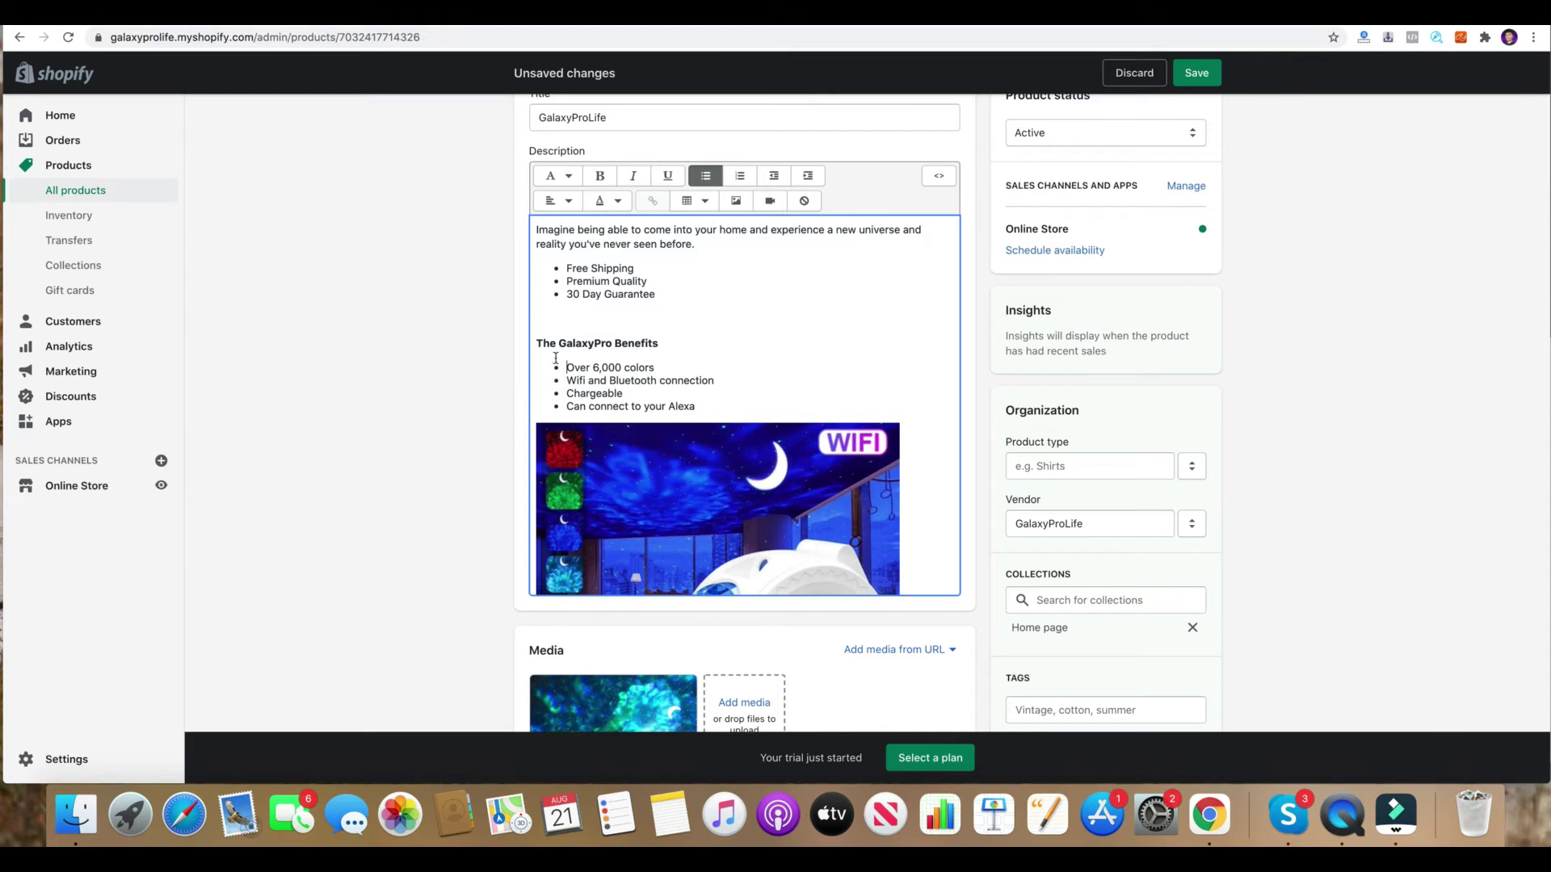
pyautogui.click(695, 342)
pyautogui.press('Return')
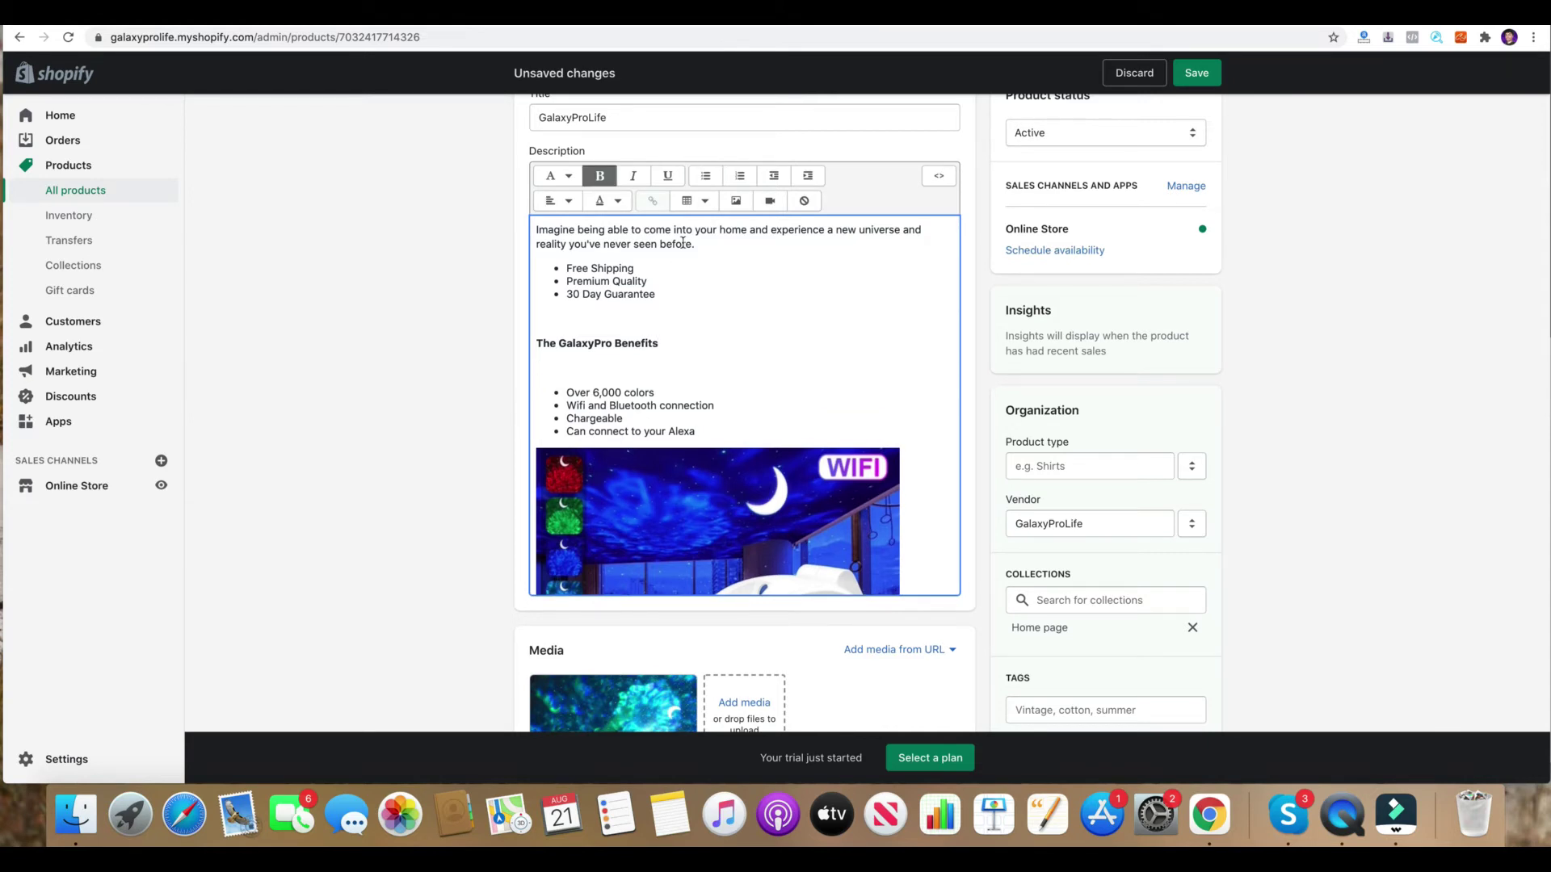
pyautogui.press('super+b')
pyautogui.write('Revolutionizew y')
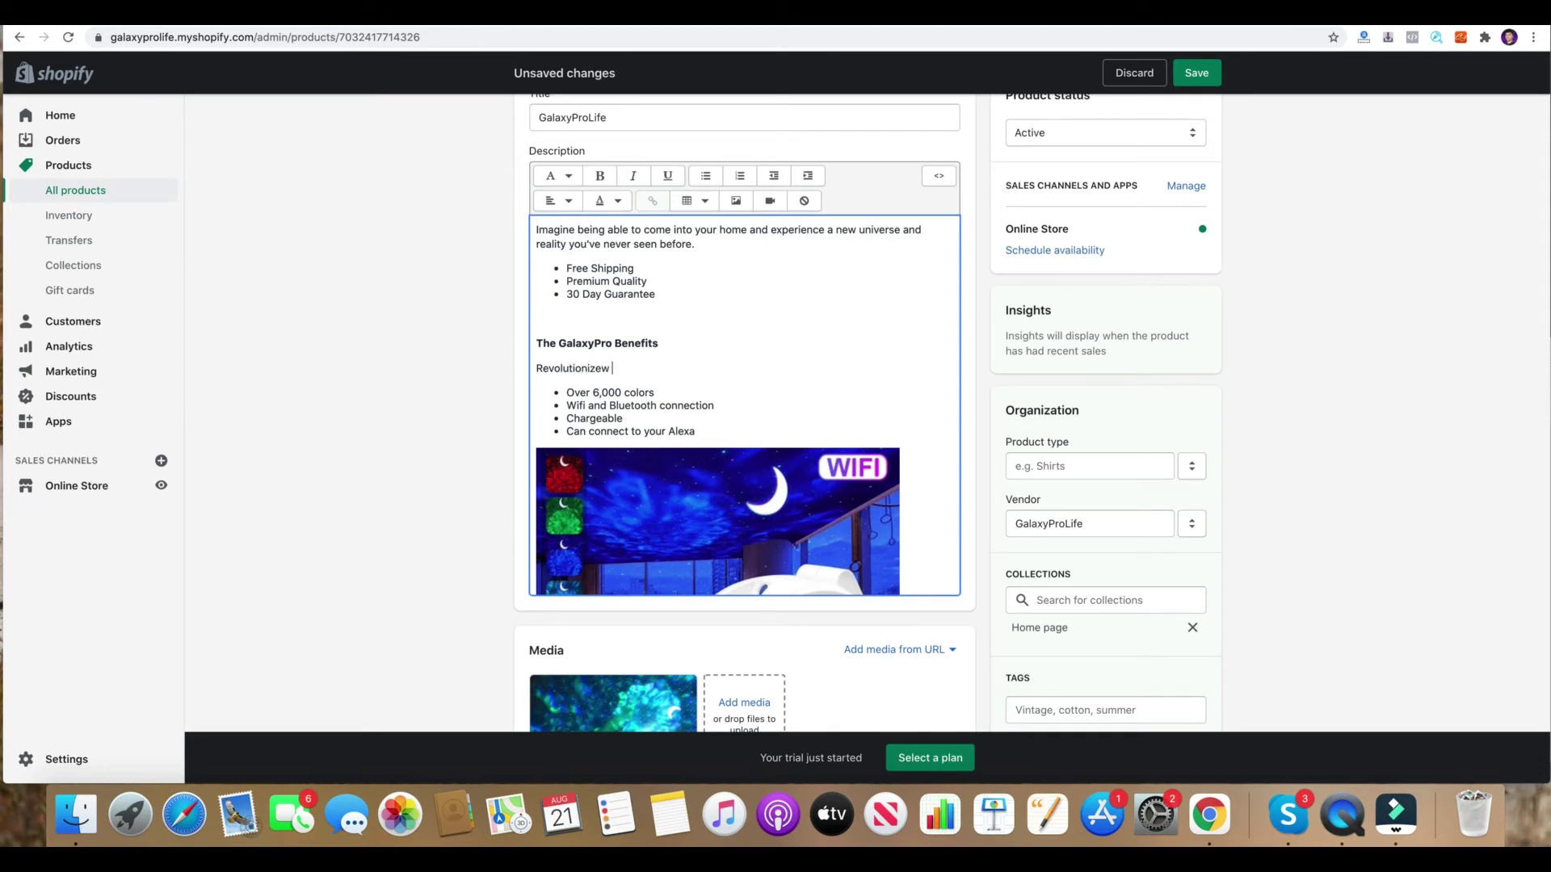
pyautogui.press('BackSpace')
pyautogui.press('BackSpace')
pyautogui.press('BackSpace')
pyautogui.press('BackSpace')
pyautogui.write('your home with a simple touch of a button')
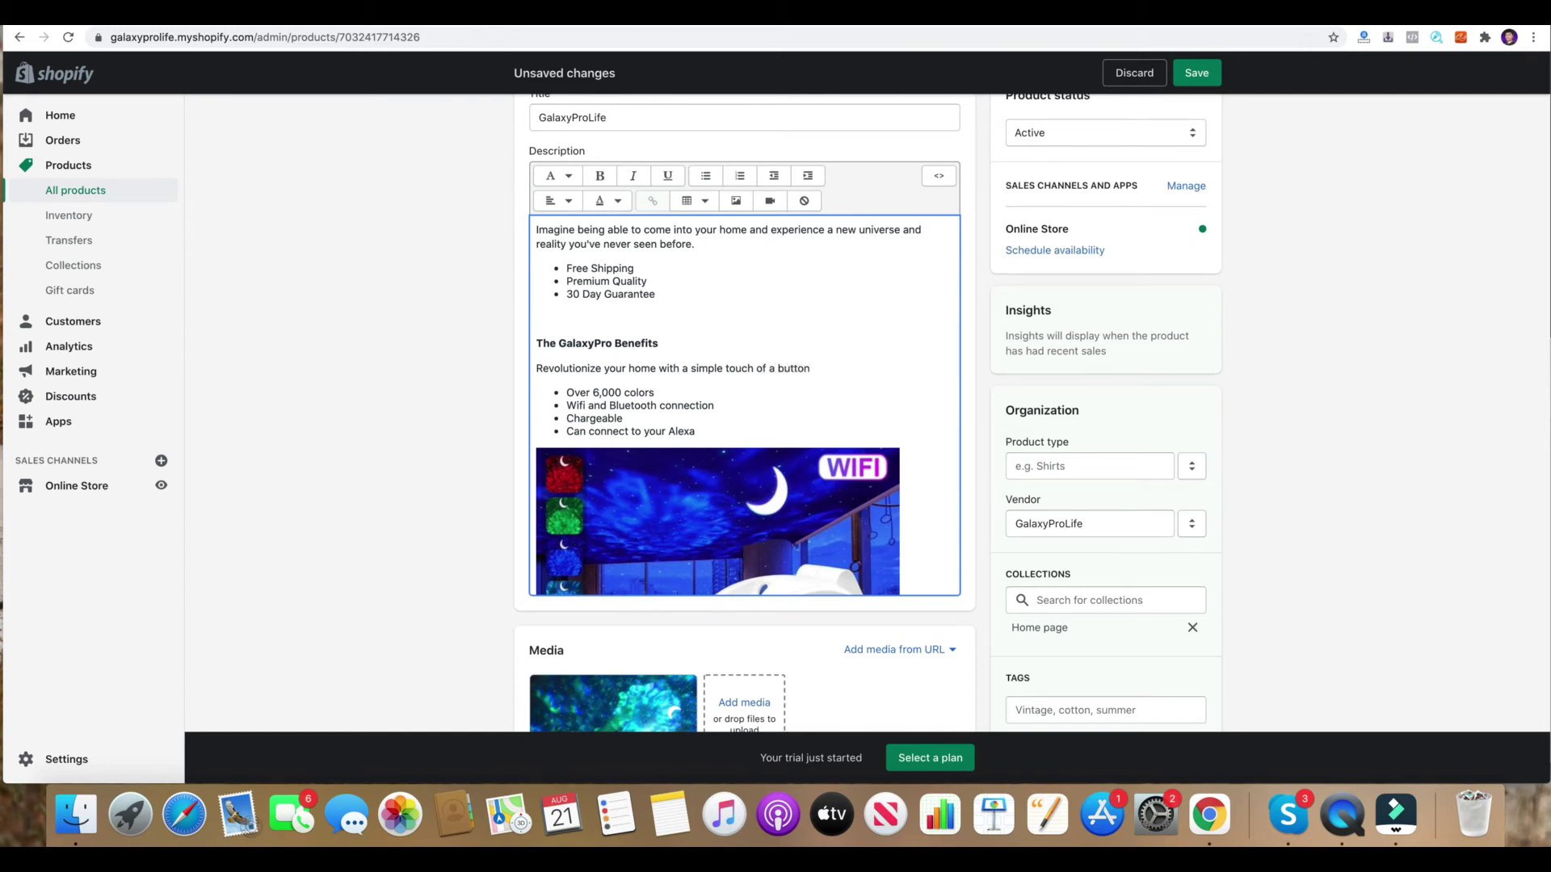
# Copy The GalaxyPro Benefits heading and paste it on a new line below the projector image in the description.
pyautogui.scroll(-2, 613, 323)
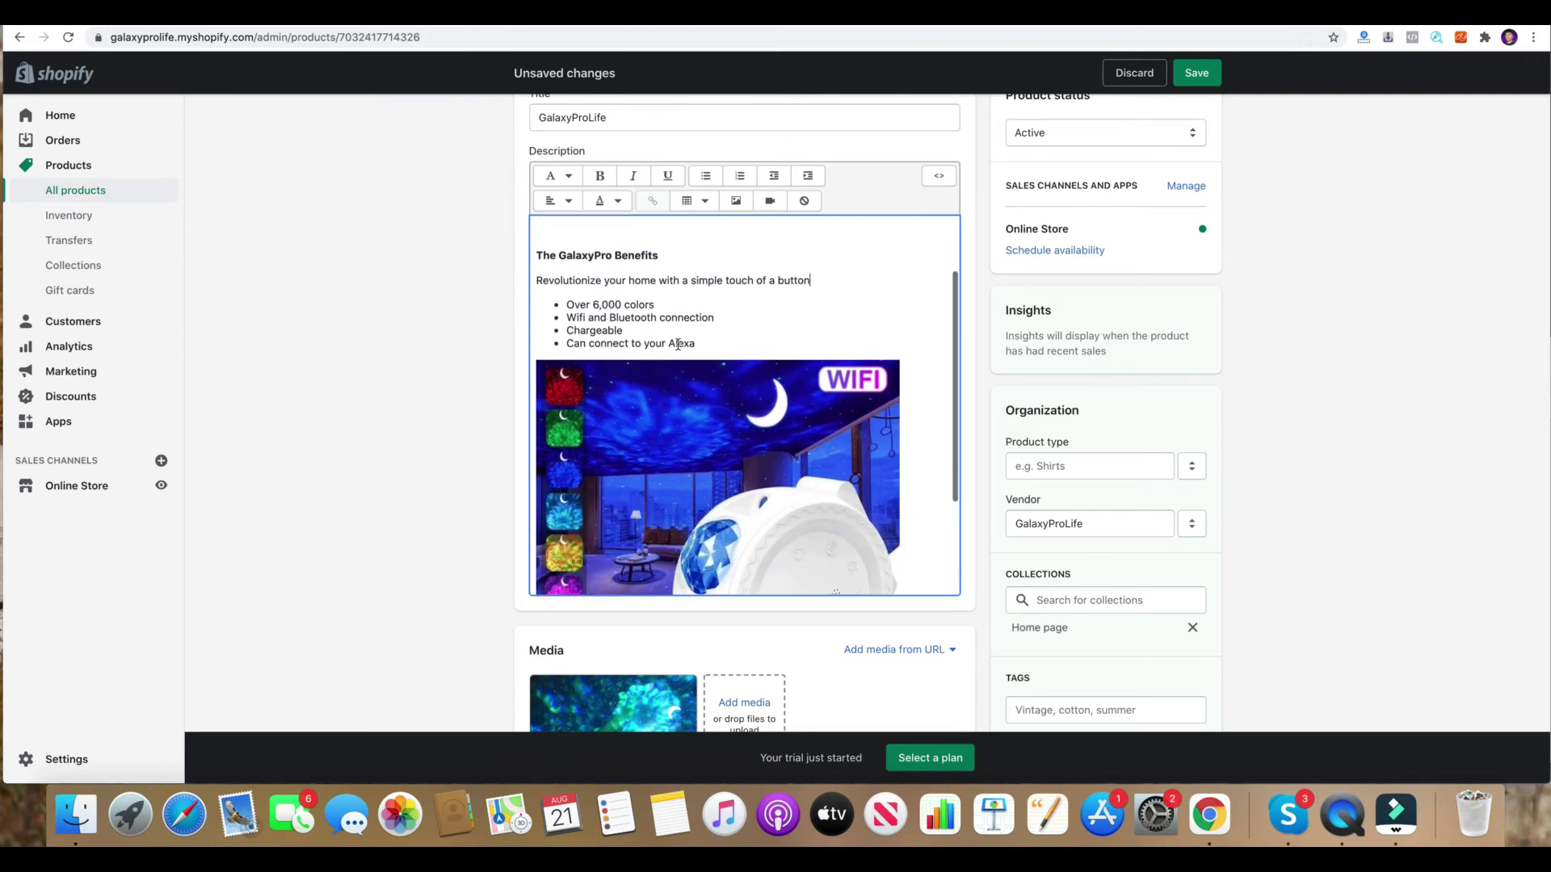
pyautogui.tripleClick(617, 255)
pyautogui.press('super+c')
pyautogui.scroll(-3, 657, 386)
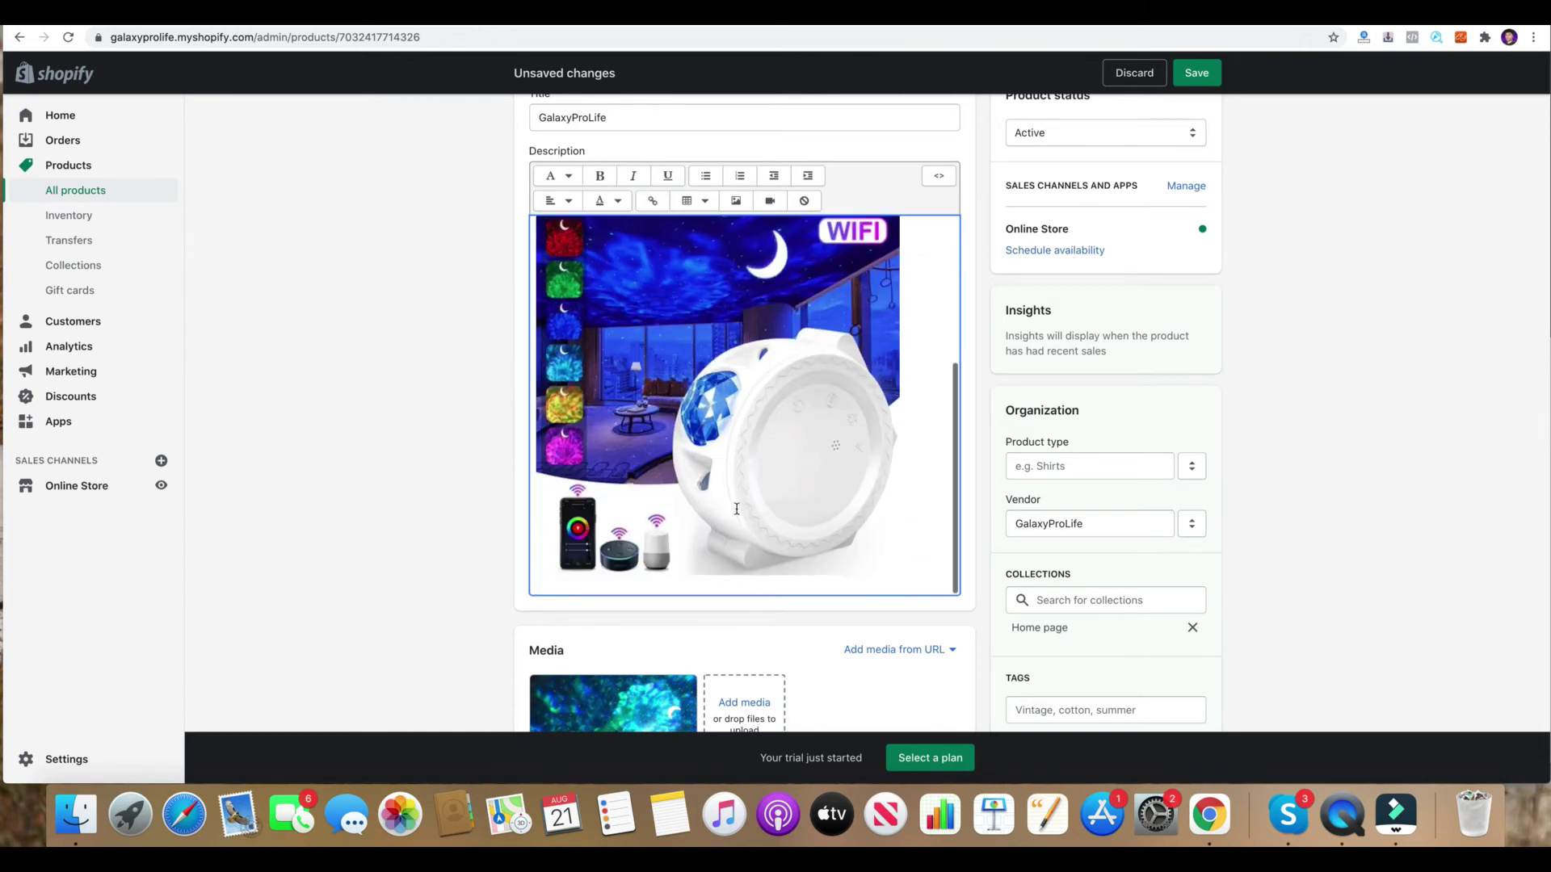
pyautogui.click(932, 536)
pyautogui.press('Return')
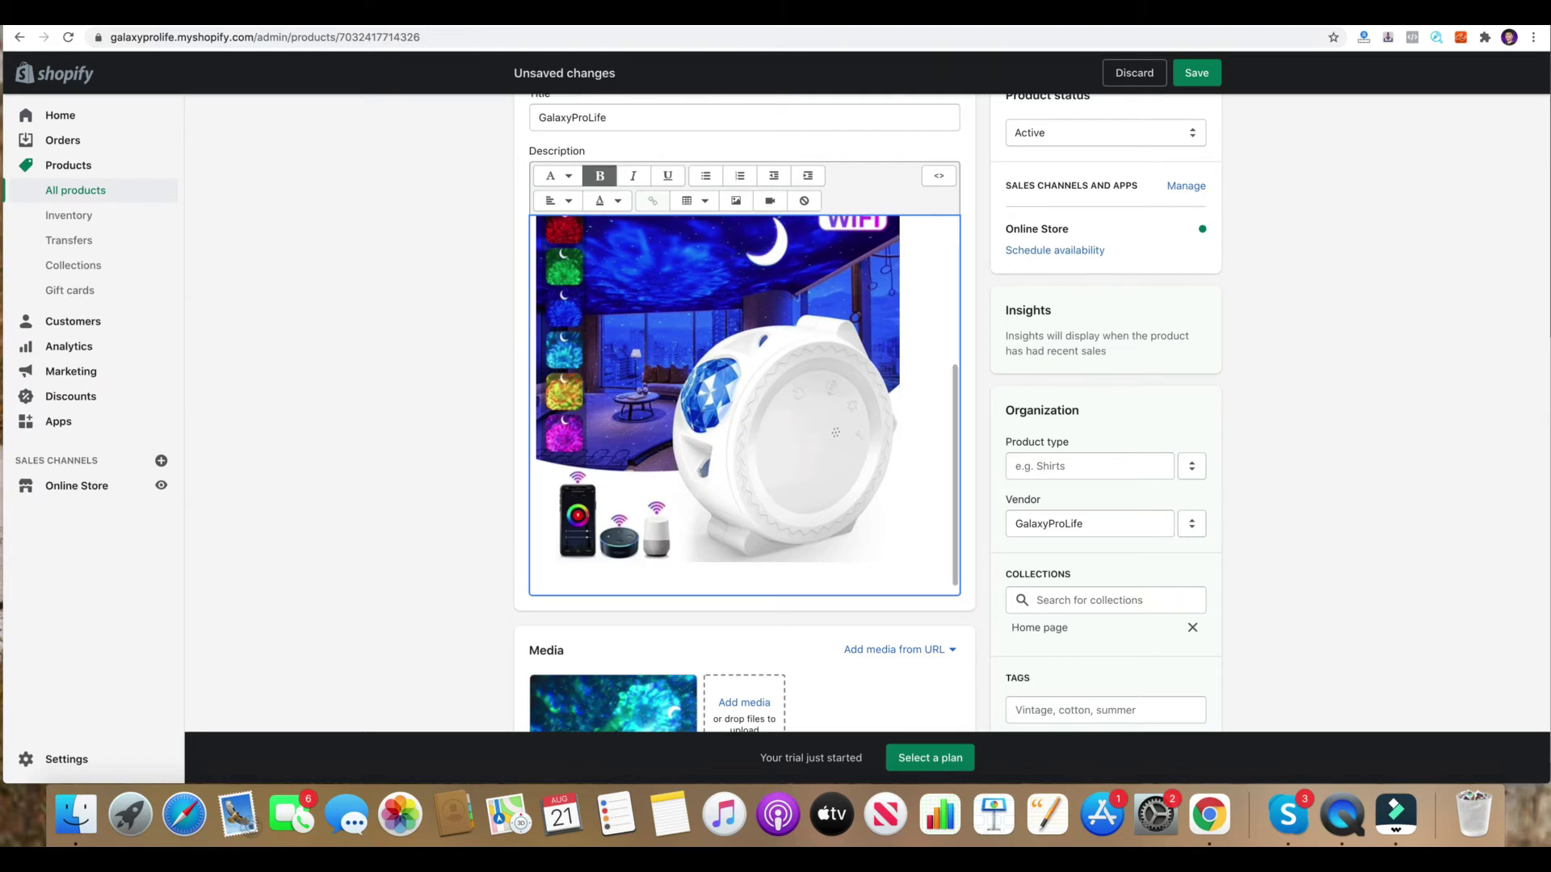
pyautogui.press('super+v')
pyautogui.scroll(-1, 711, 565)
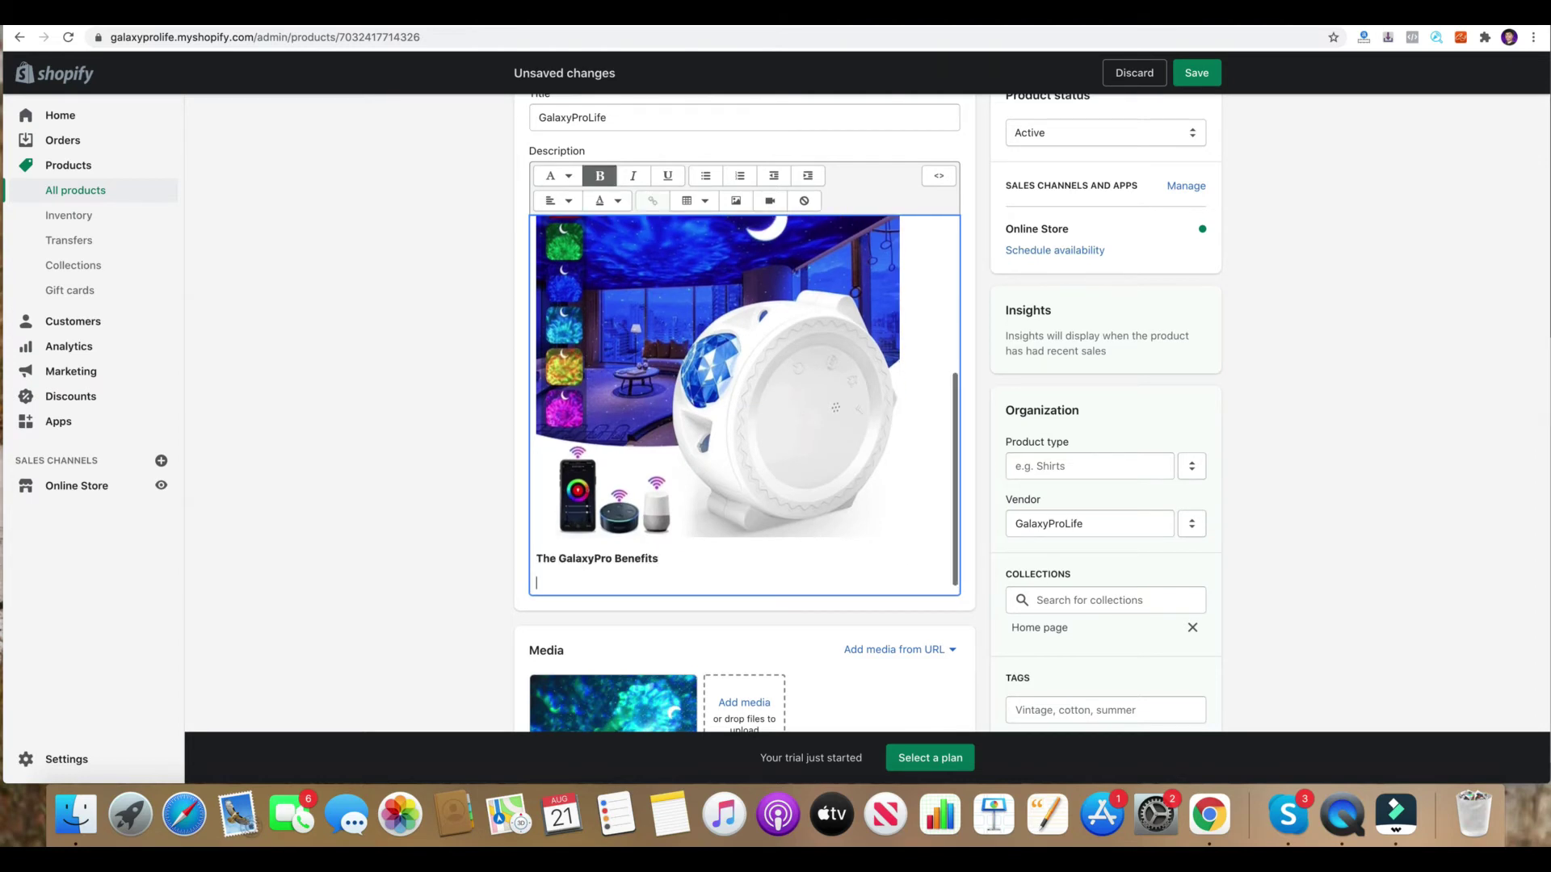
pyautogui.scroll(6, 604, 561)
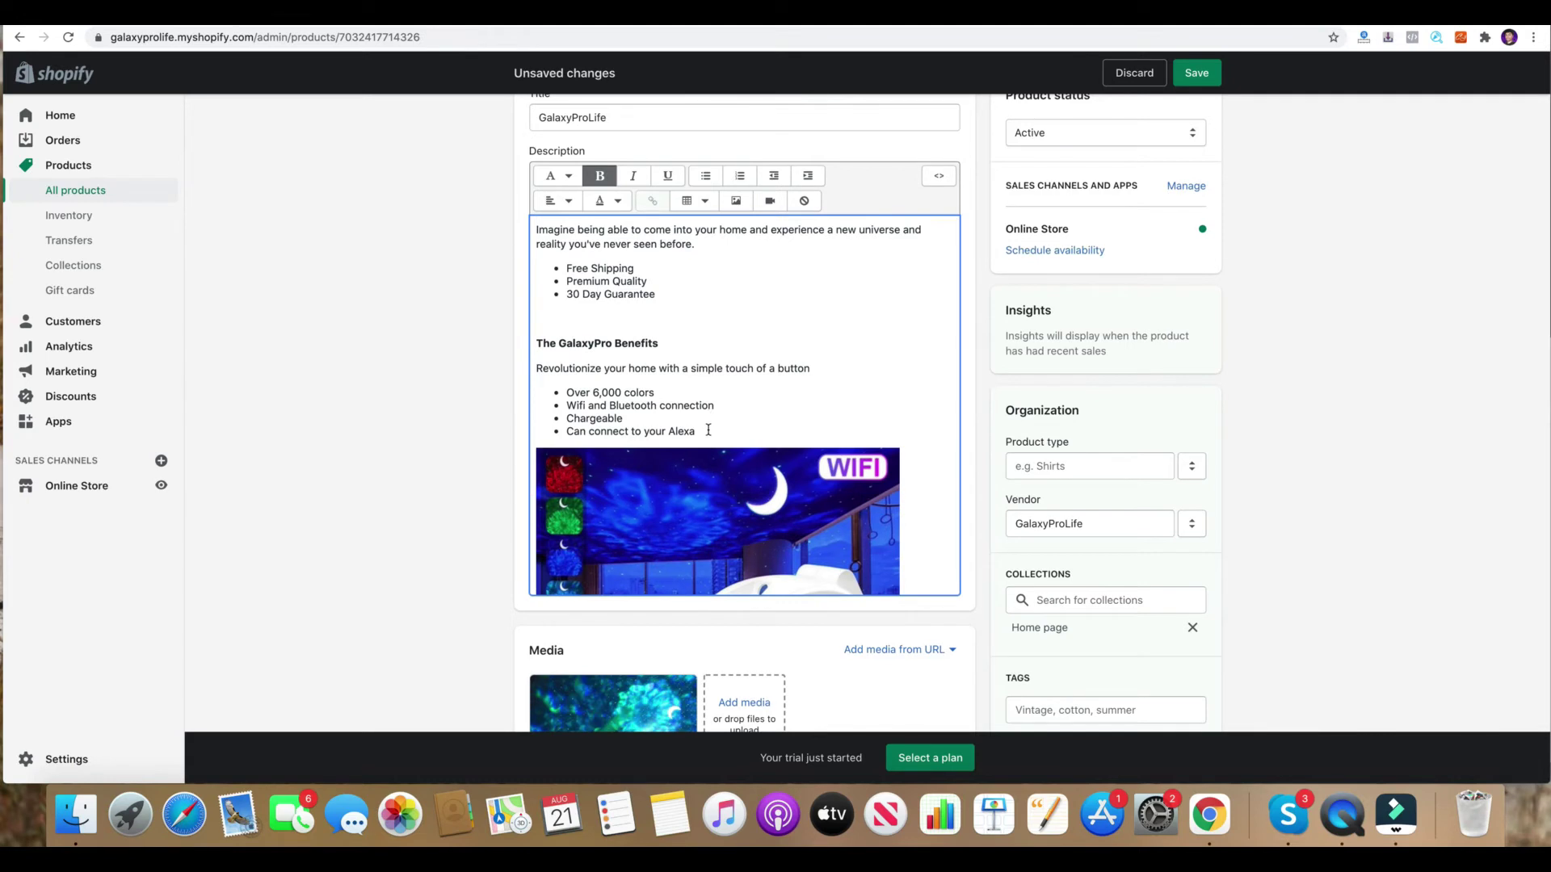
pyautogui.scroll(-5, 707, 430)
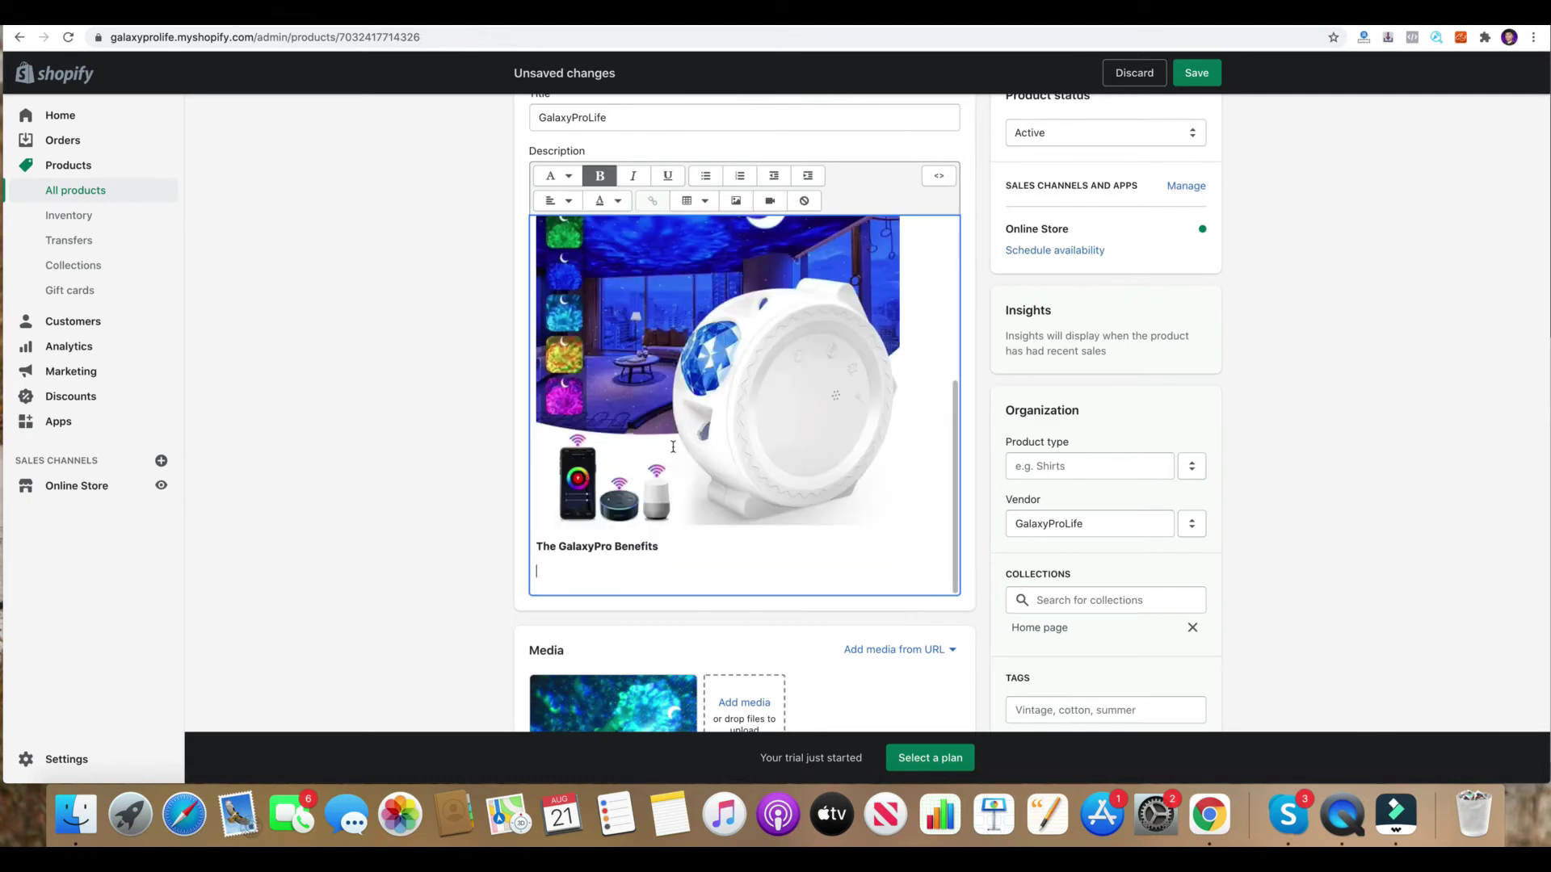
# Change the copied heading below the image to "How It Work" and start a non-bold bulleted line under it.
pyautogui.click(705, 175)
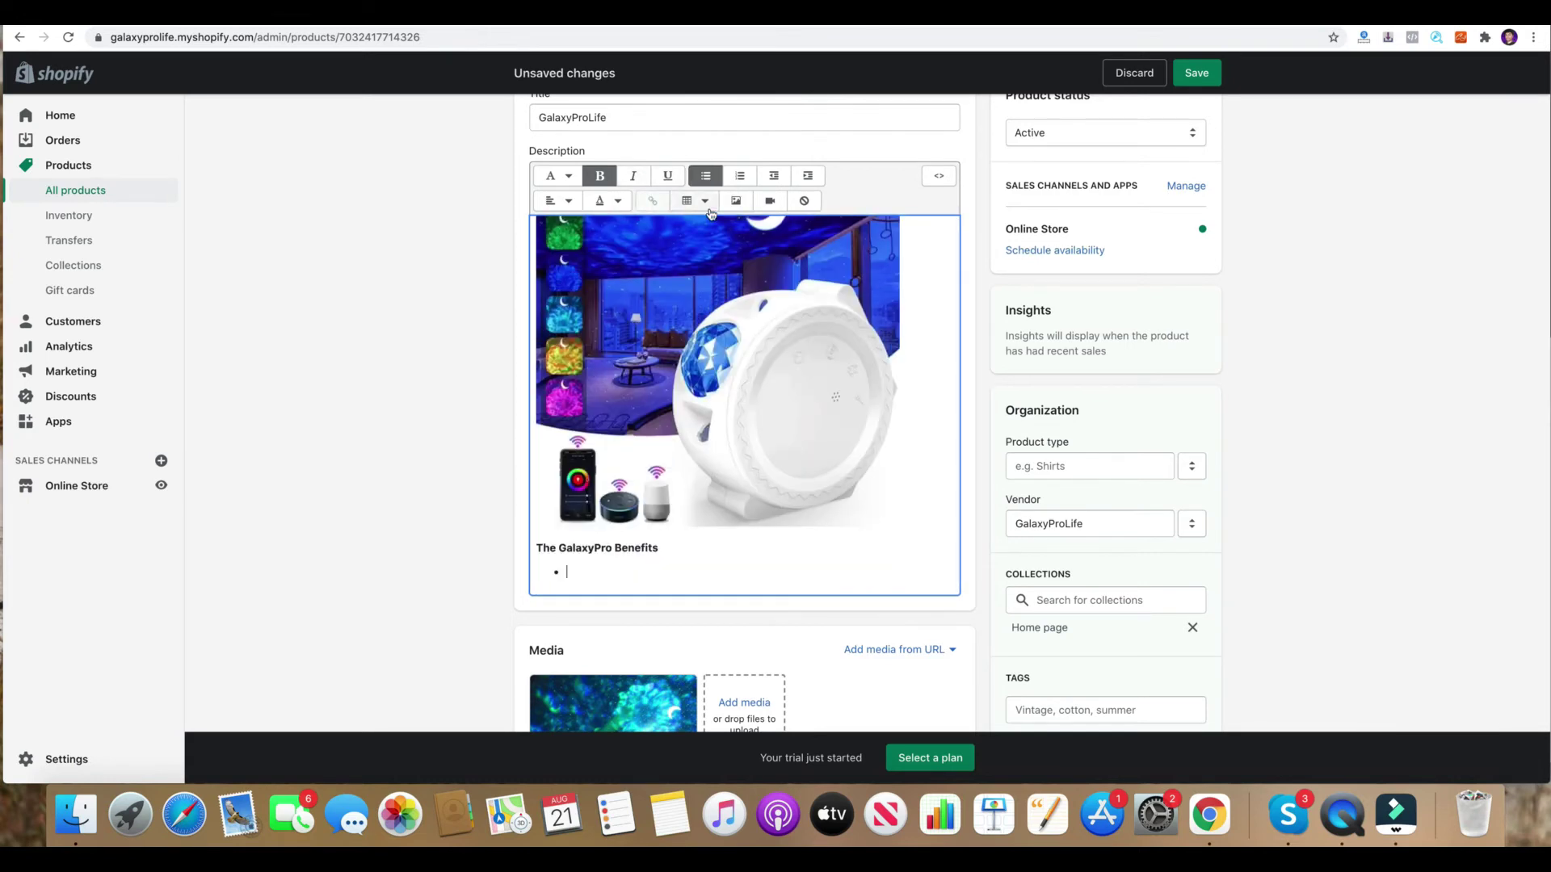
pyautogui.click(599, 180)
pyautogui.write('How i')
pyautogui.moveTo(661, 547); pyautogui.dragTo(534, 547)
pyautogui.write('How ')
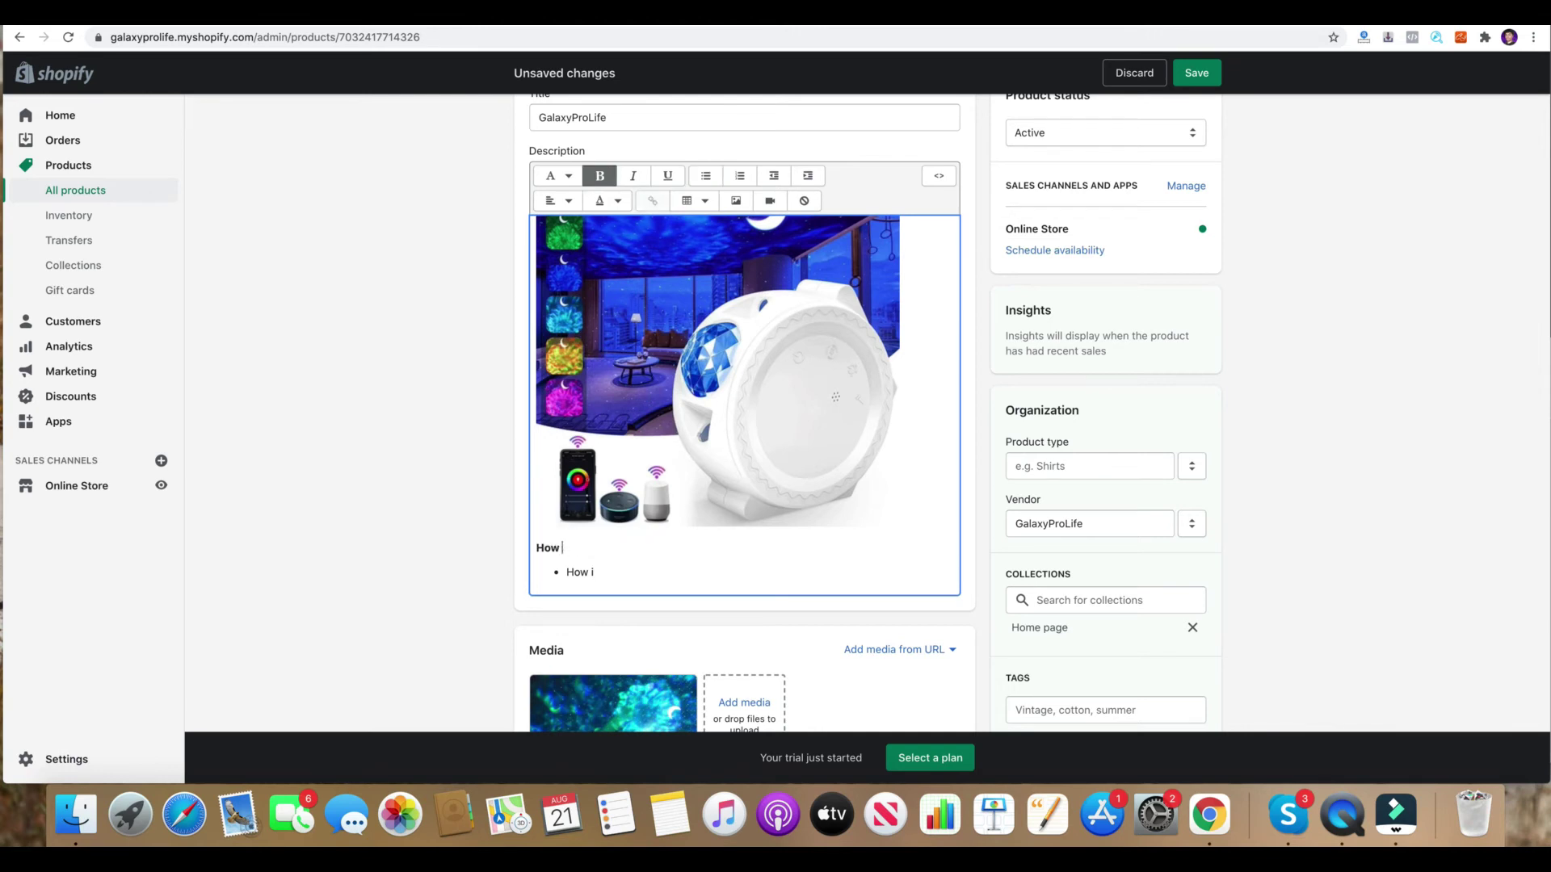
pyautogui.write('the it works')
pyautogui.press('BackSpace')
pyautogui.press('BackSpace')
pyautogui.press('BackSpace')
pyautogui.press('BackSpace')
pyautogui.press('BackSpace')
pyautogui.press('BackSpace')
pyautogui.write('It Wor')
# Replace the bulleted text with a paragraph starting "Using LED and projector properties" and a four-step numbered list from "Plug into an outlet" to "Sit back and enjoy".
pyautogui.click(607, 574)
pyautogui.press('BackSpace')
pyautogui.press('BackSpace')
pyautogui.press('BackSpace')
pyautogui.press('BackSpace')
pyautogui.press('BackSpace')
pyautogui.write('Using LED and projector properties, GalaxyPro expands its lighting throughout an entire space so you can experience a whole new universe of colors Plug into an outlet Use the touch sensitive buttons to cut it on Select the color you want Sit back and enjoy')
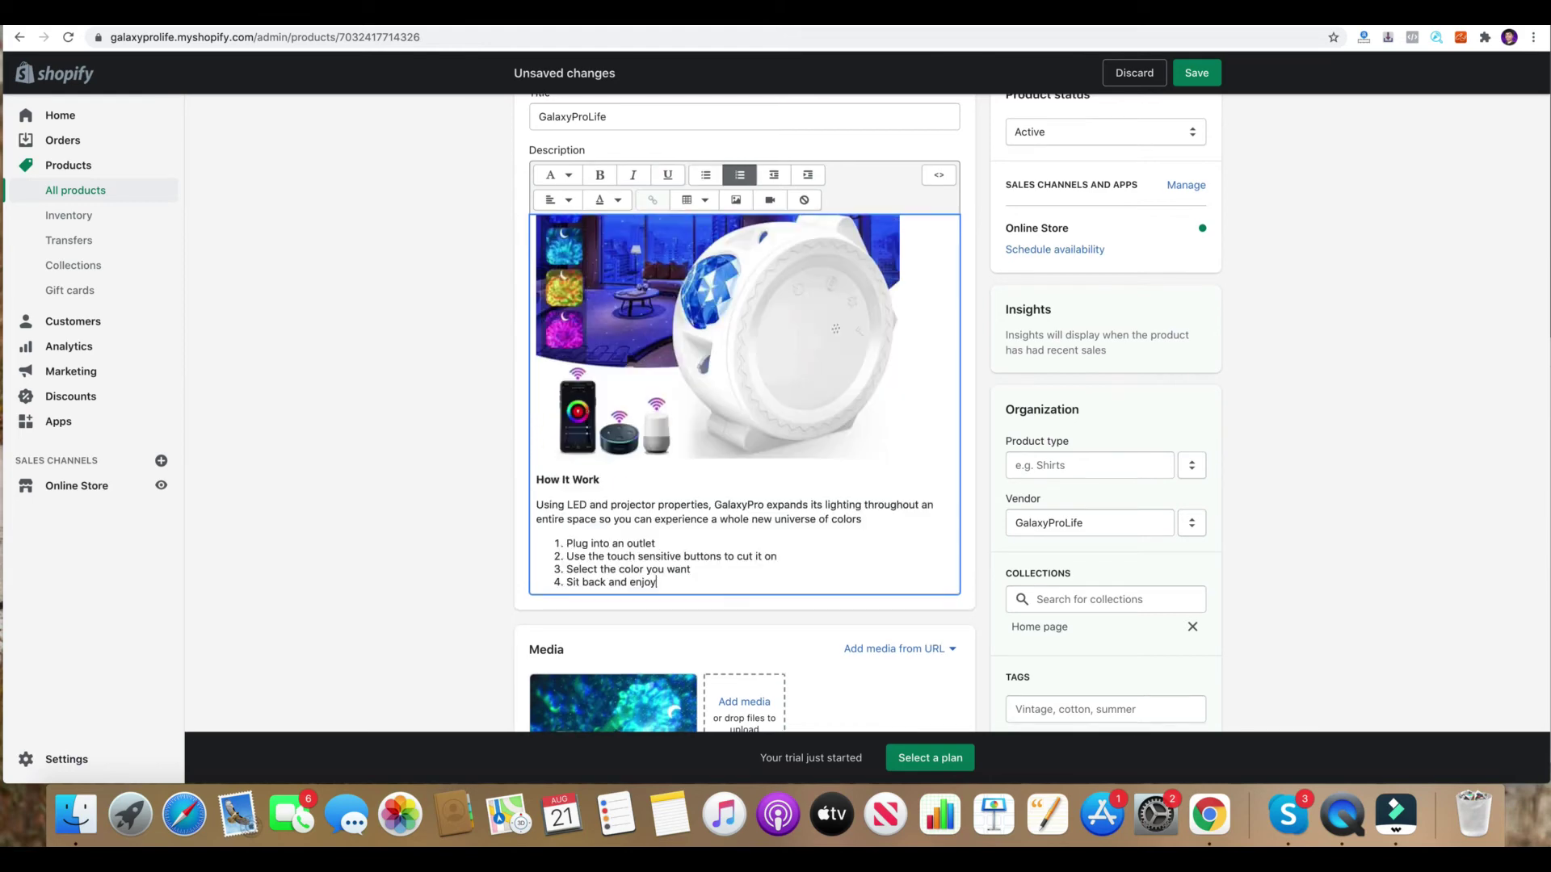
pyautogui.press('Return')
pyautogui.press('Return')
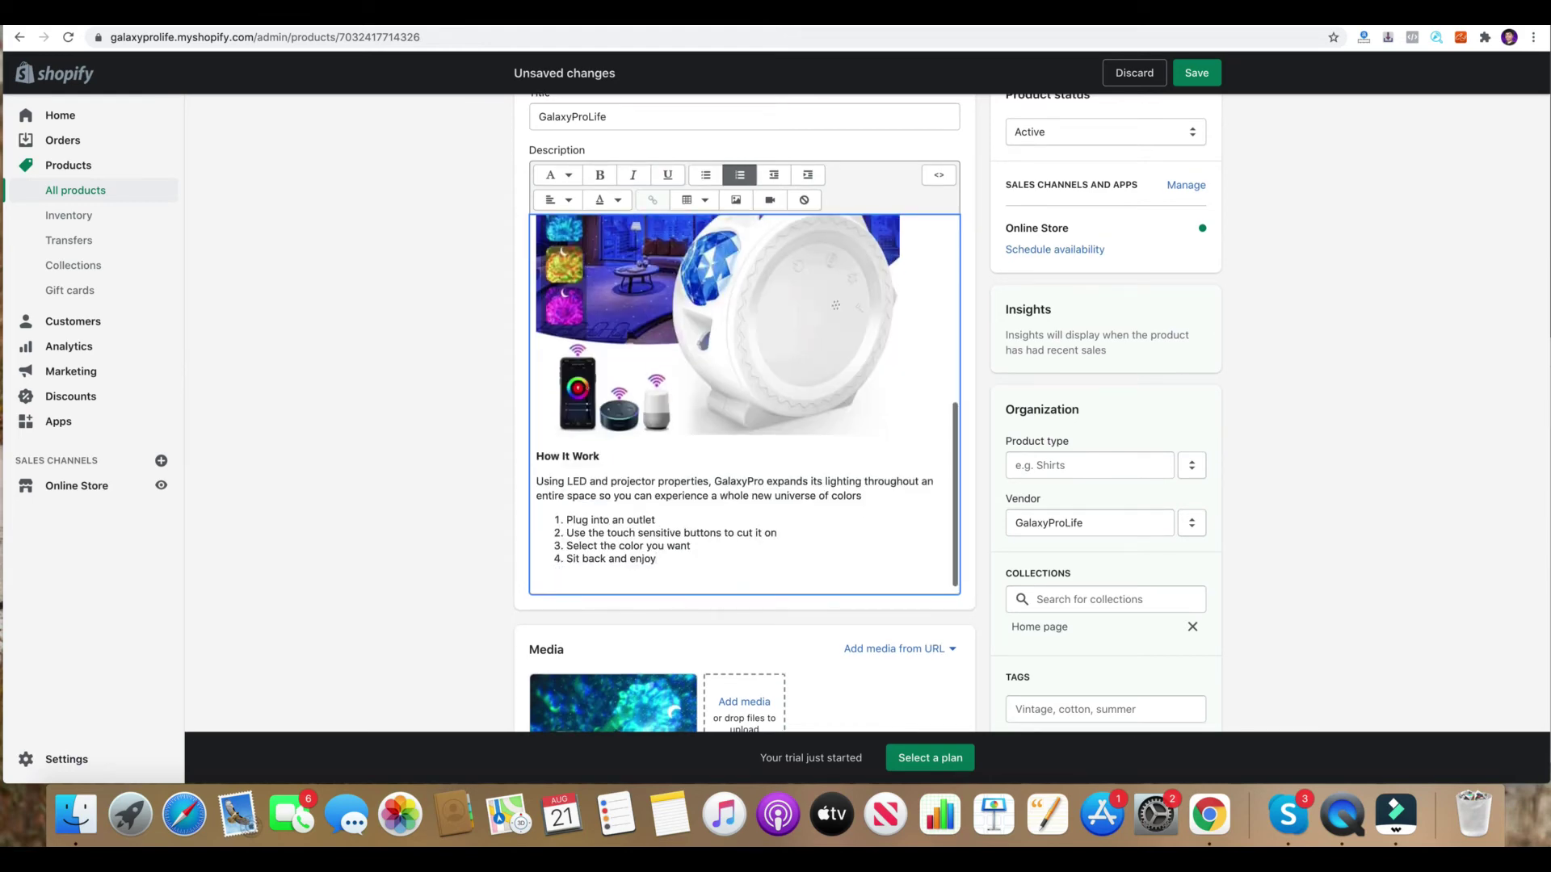
# Paste the copied projector image below the numbered list and add the line "30 Day Guarantee" beneath it.
pyautogui.press('super+v')
pyautogui.scroll(5, 729, 346)
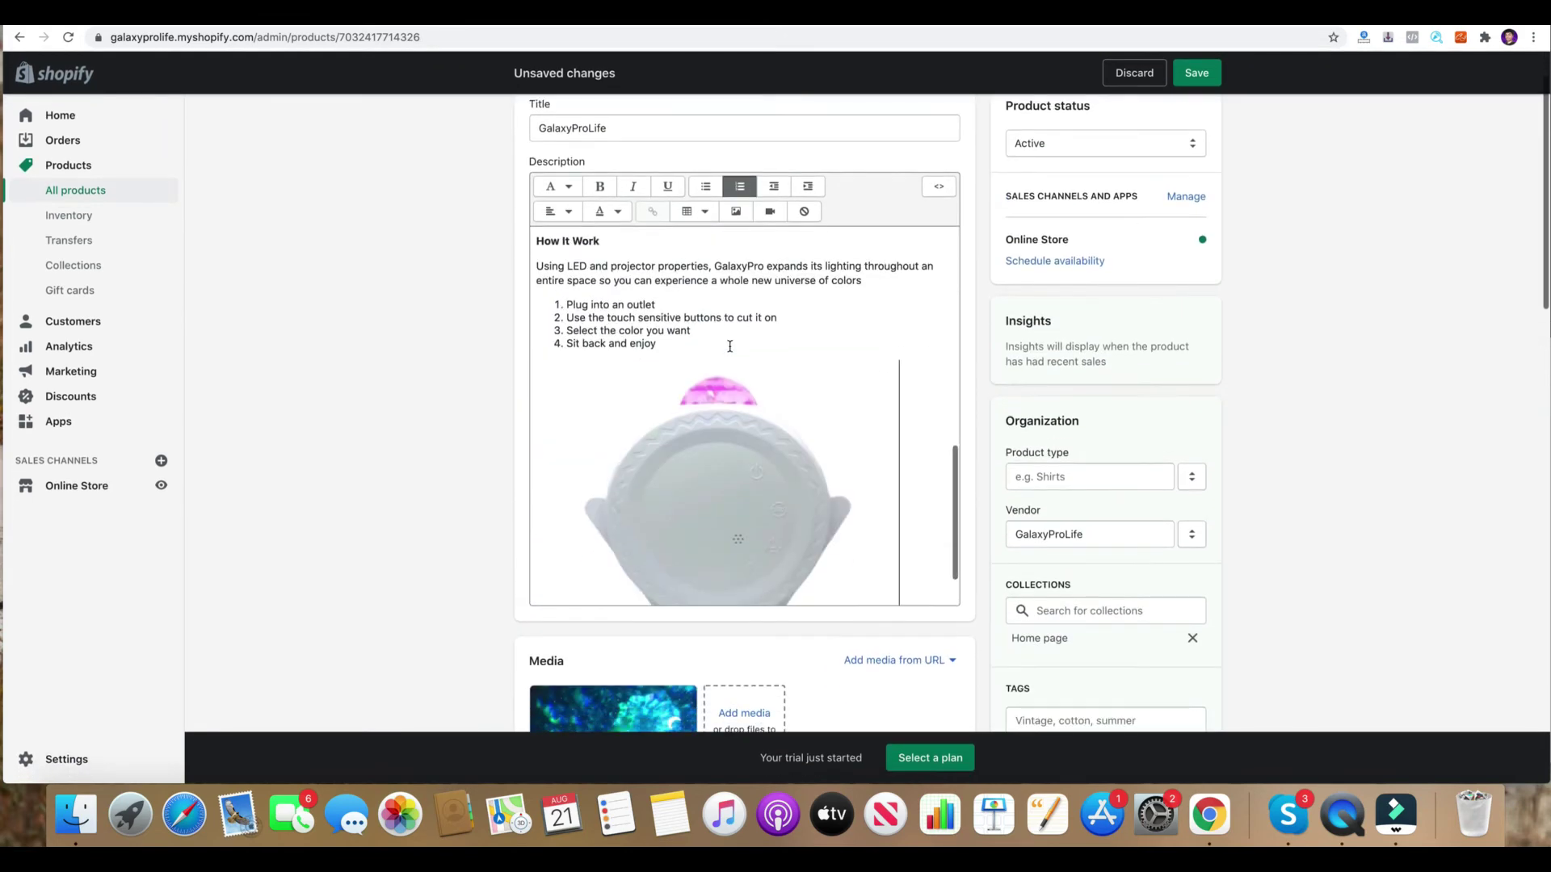
pyautogui.scroll(-2, 730, 346)
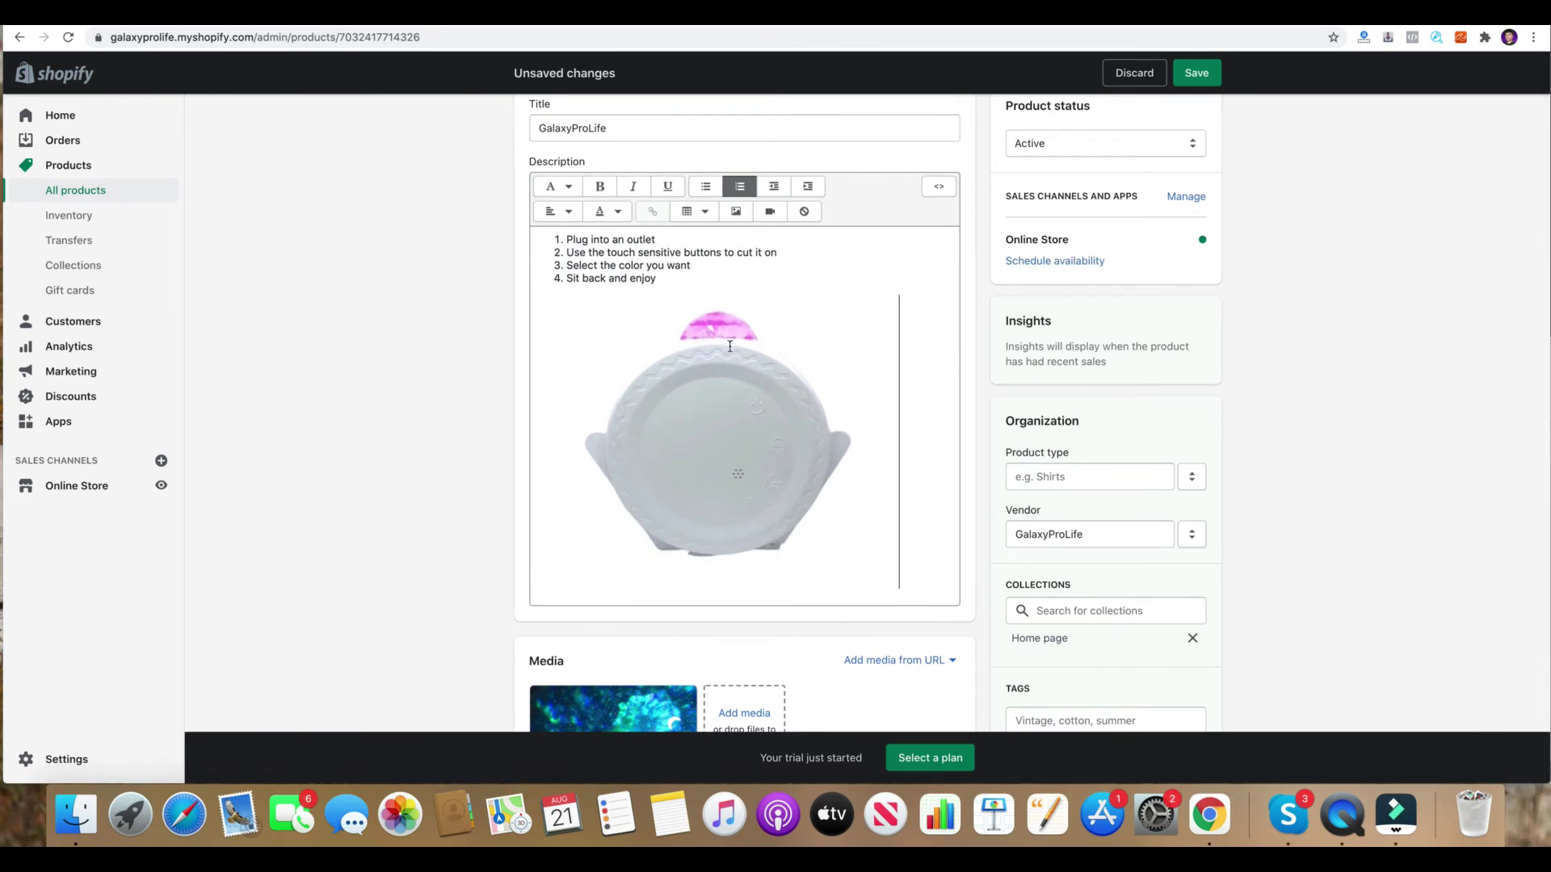
pyautogui.scroll(-1, 730, 346)
pyautogui.write('30 Day')
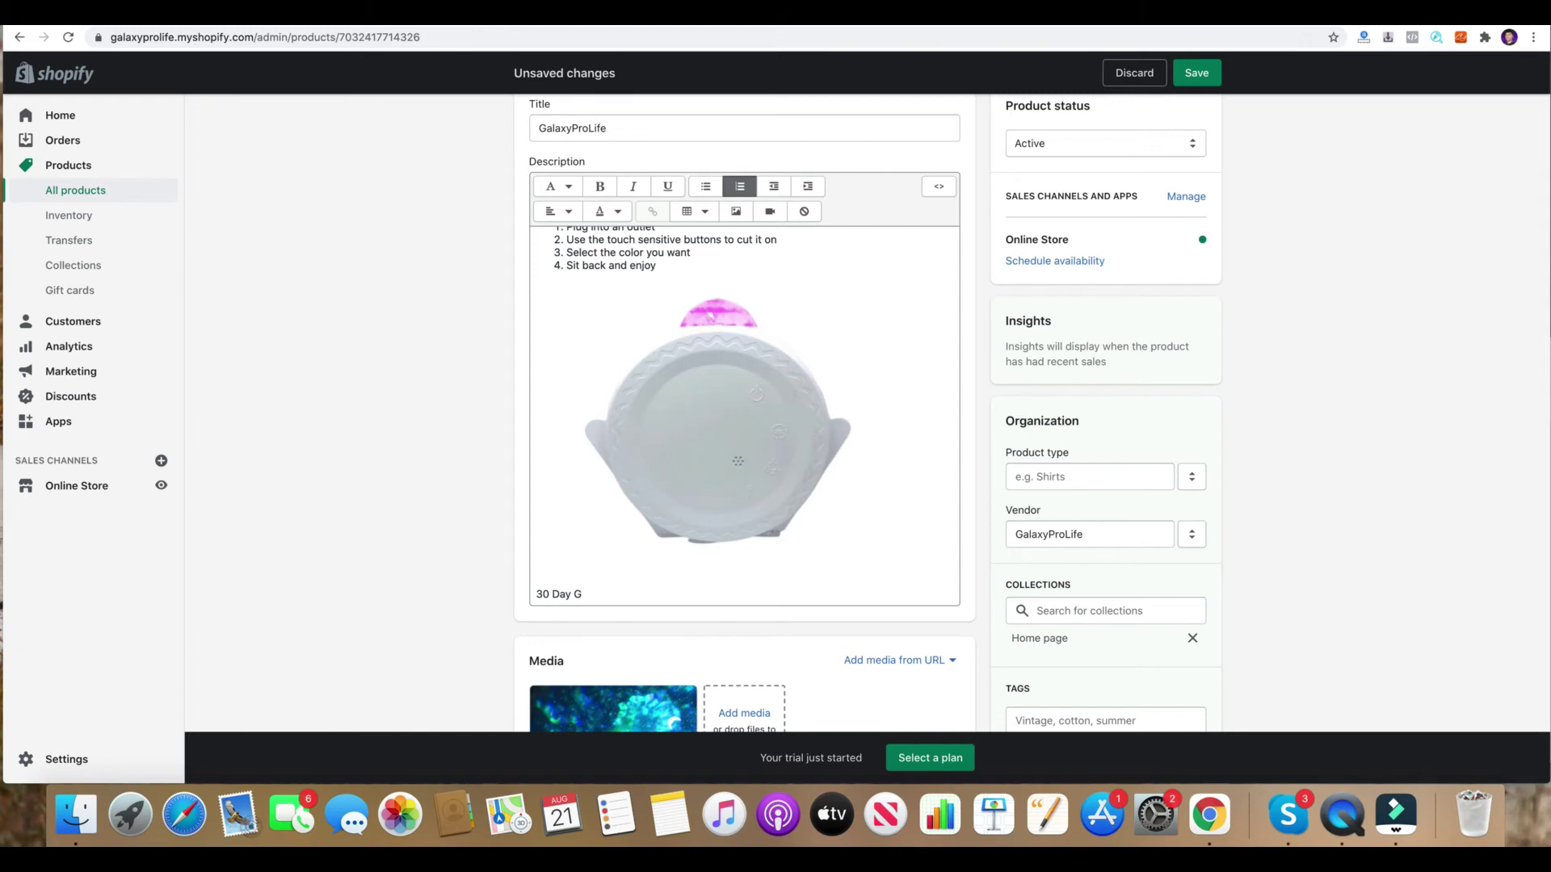
pyautogui.write(' Guarantee')
pyautogui.press('Return')
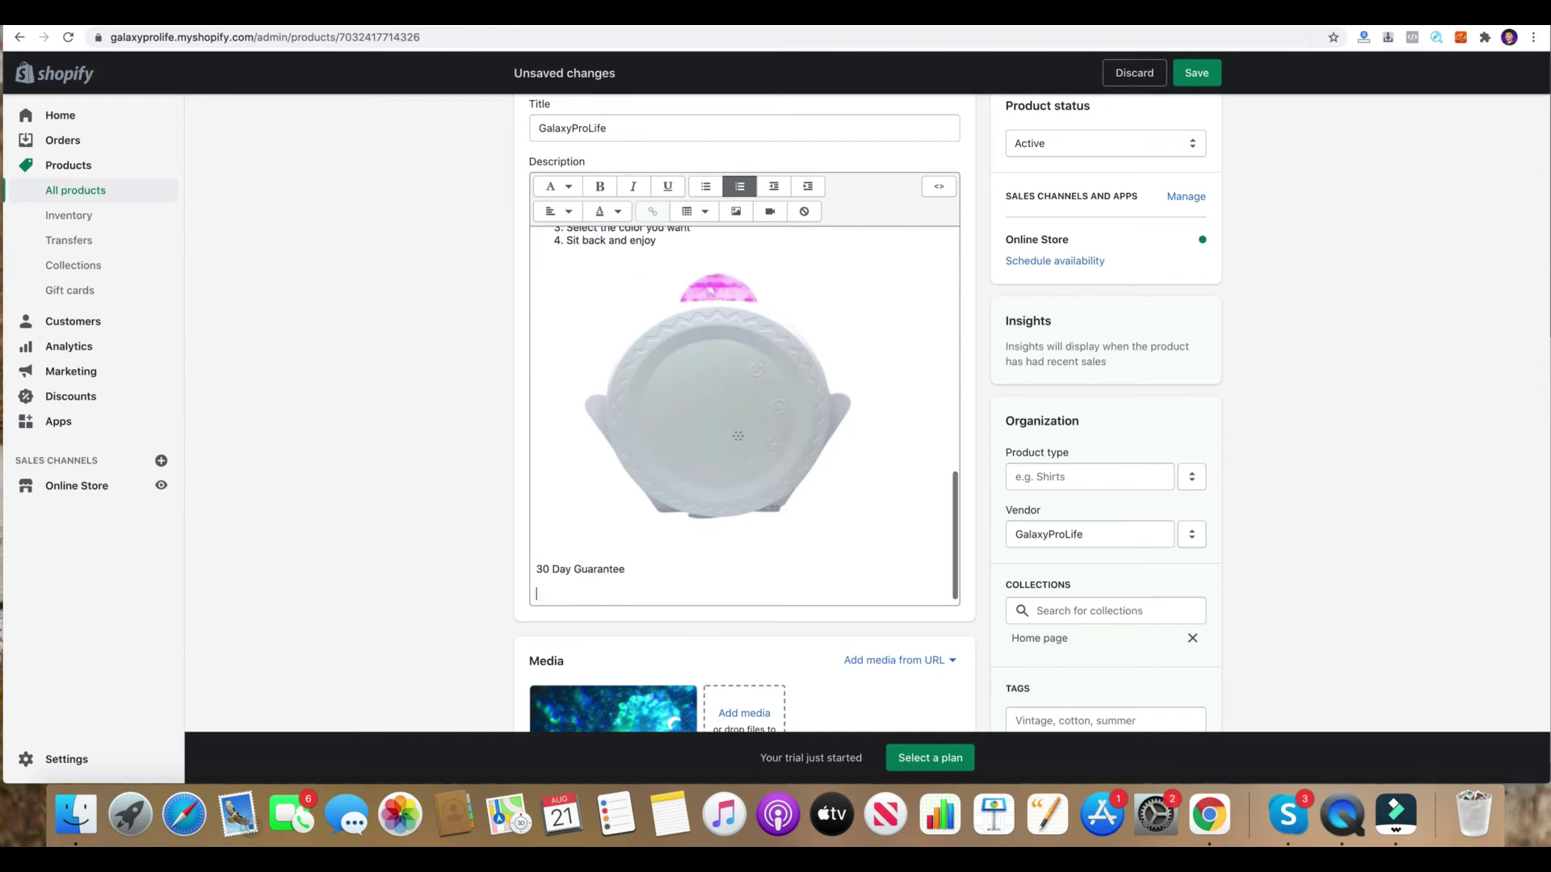
# Write "We have a iron clad risk free guarantee" on the line below 30 Day Guarantee.
pyautogui.write('We have a iron clad')
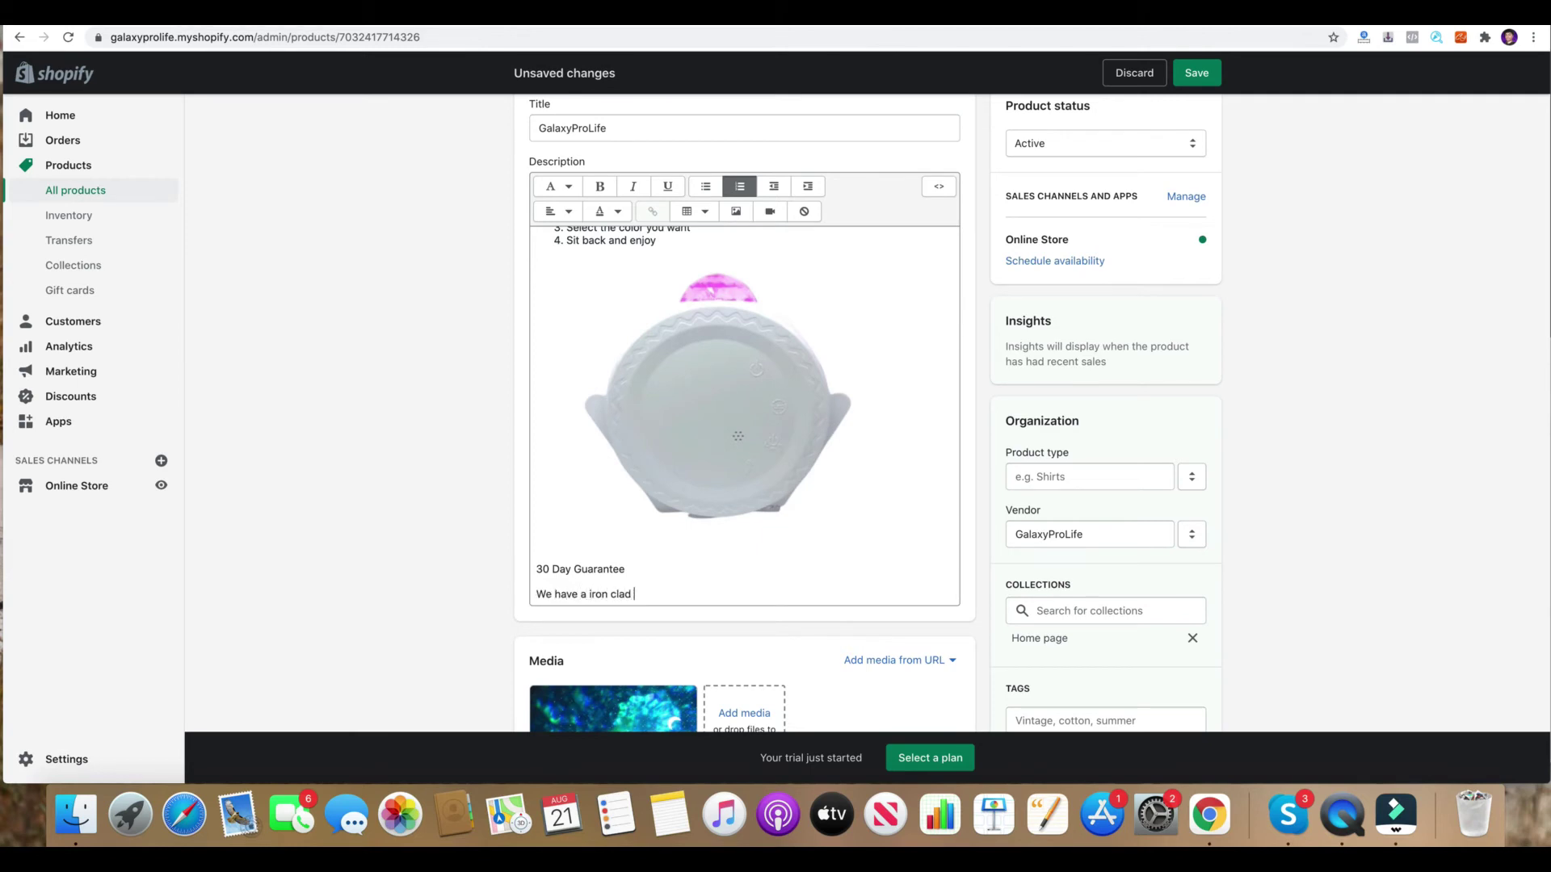
pyautogui.write(' risk free')
pyautogui.write(' guarantee tha')
pyautogui.write('t pro')
pyautogui.write('omises')
pyautogui.press('BackSpace')
pyautogui.press('BackSpace')
pyautogui.press('BackSpace')
pyautogui.press('BackSpace')
pyautogui.press('BackSpace')
pyautogui.press('BackSpace')
pyautogui.press('BackSpace')
pyautogui.press('BackSpace')
pyautogui.press('BackSpace')
pyautogui.press('BackSpace')
pyautogui.press('BackSpace')
pyautogui.press('BackSpace')
pyautogui.press('BackSpace')
# Continue the guarantee paragraph with "This is a promise that if you do not like your GalaxyPro, you can return it for a full".
pyautogui.write('. This is a promise that i')
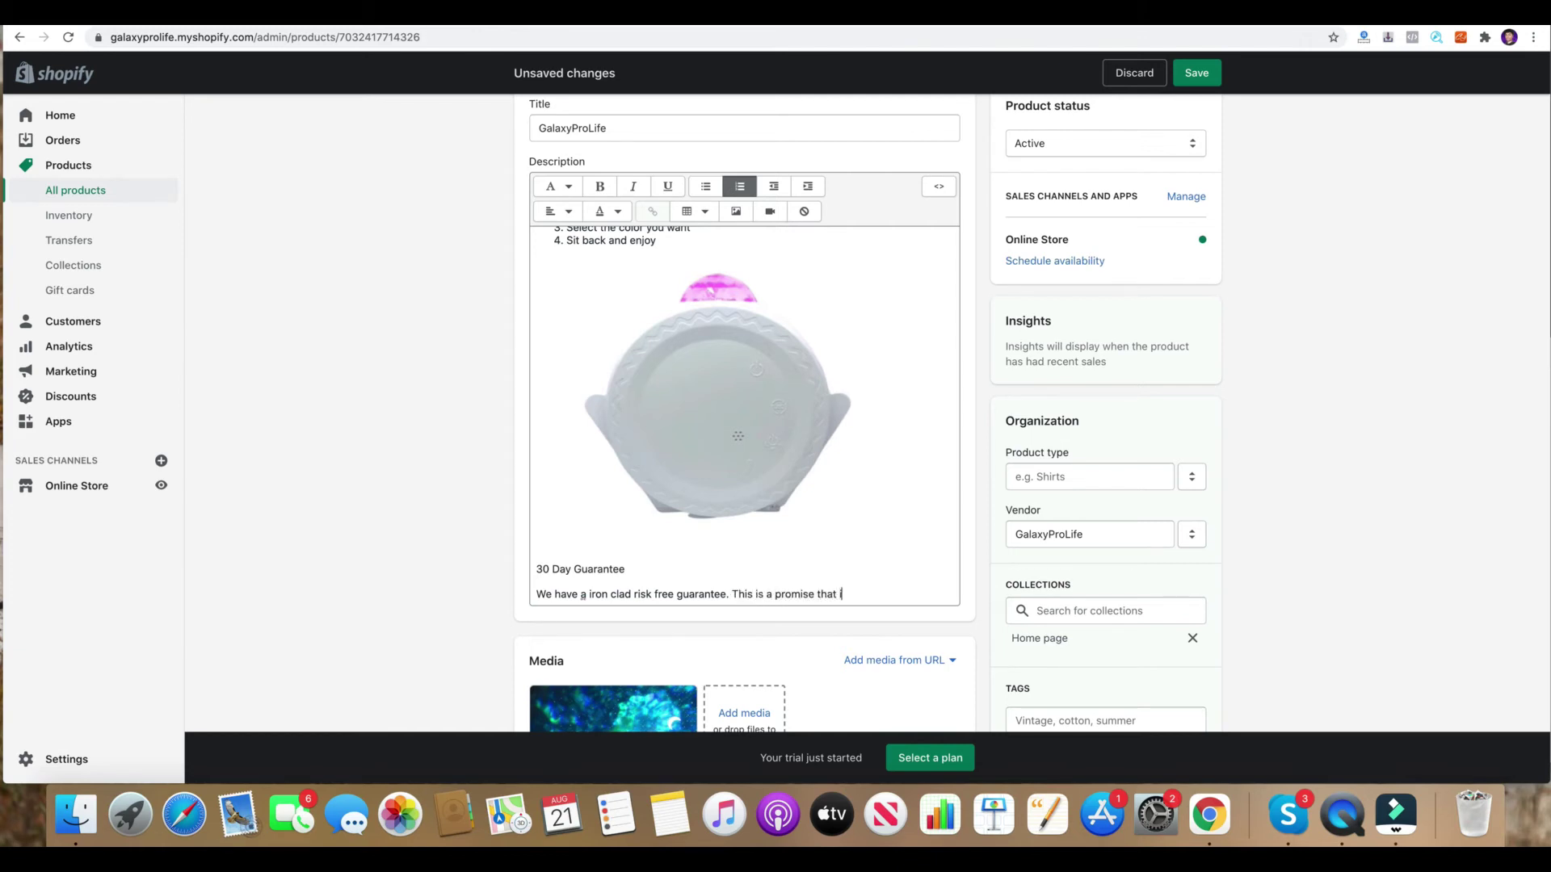
pyautogui.write('f you do not like ')
pyautogui.write('your')
pyautogui.write(' Galazy')
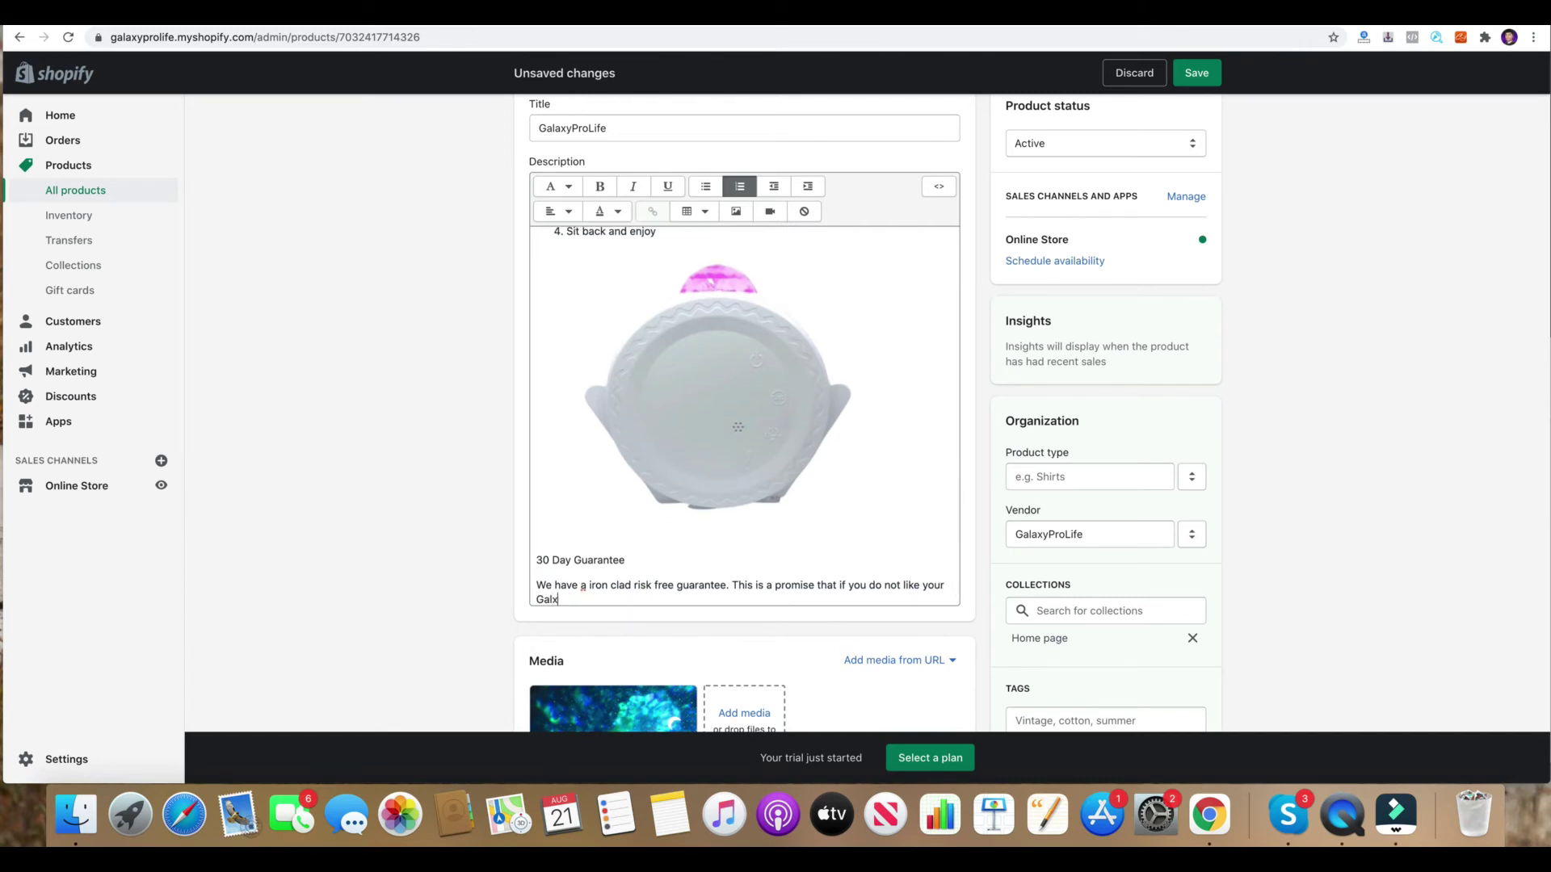
pyautogui.write('axyPro, you can teturn it for a full')
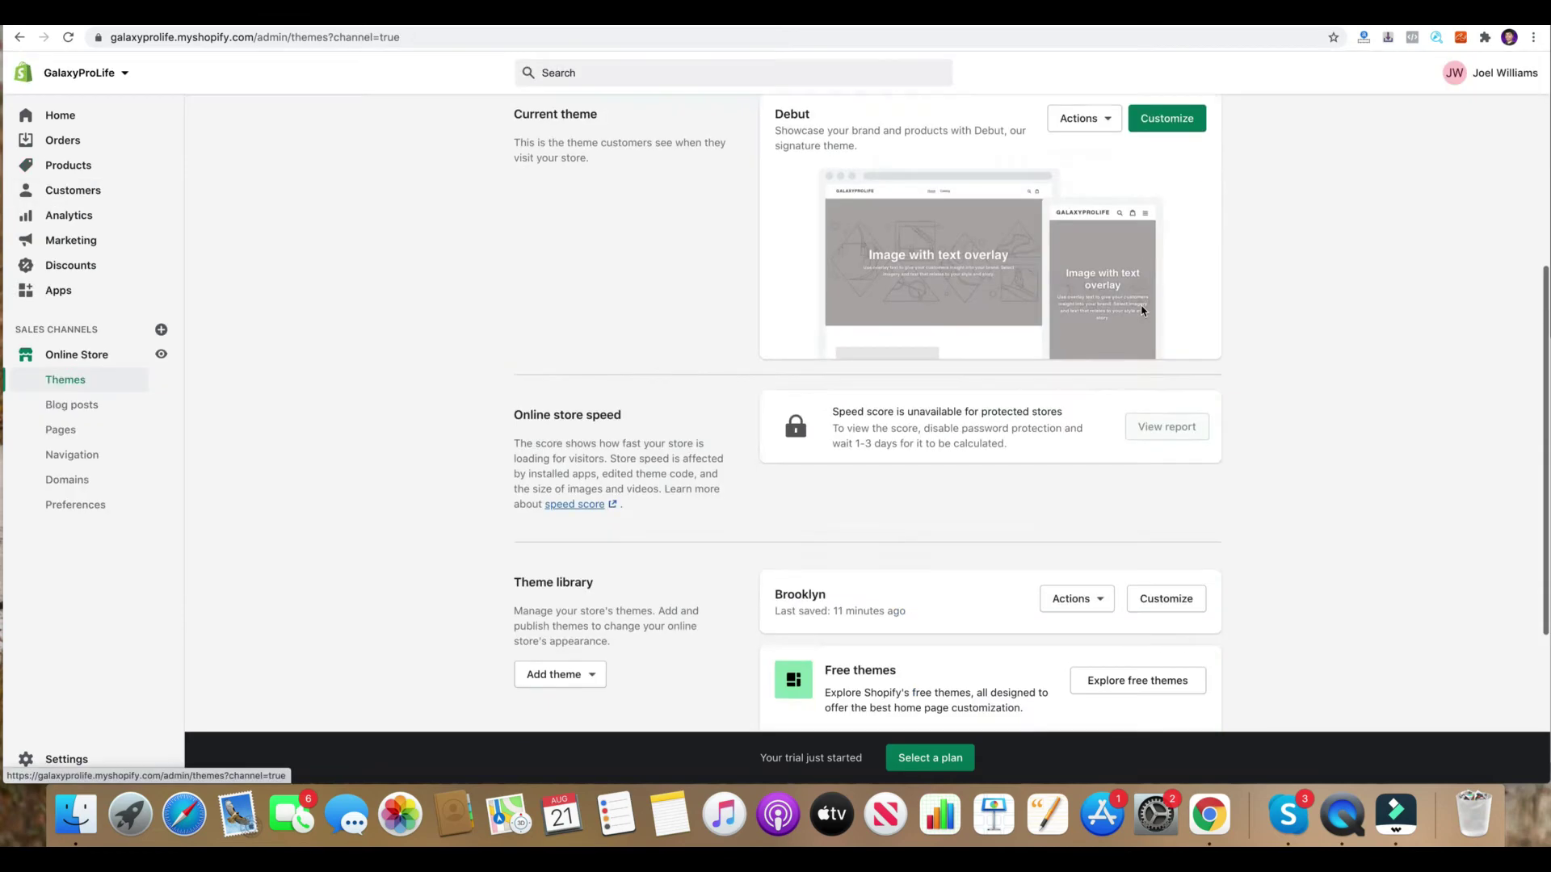
# Publish the Brooklyn theme from the theme library in place of Debut.
pyautogui.scroll(-3, 1142, 311)
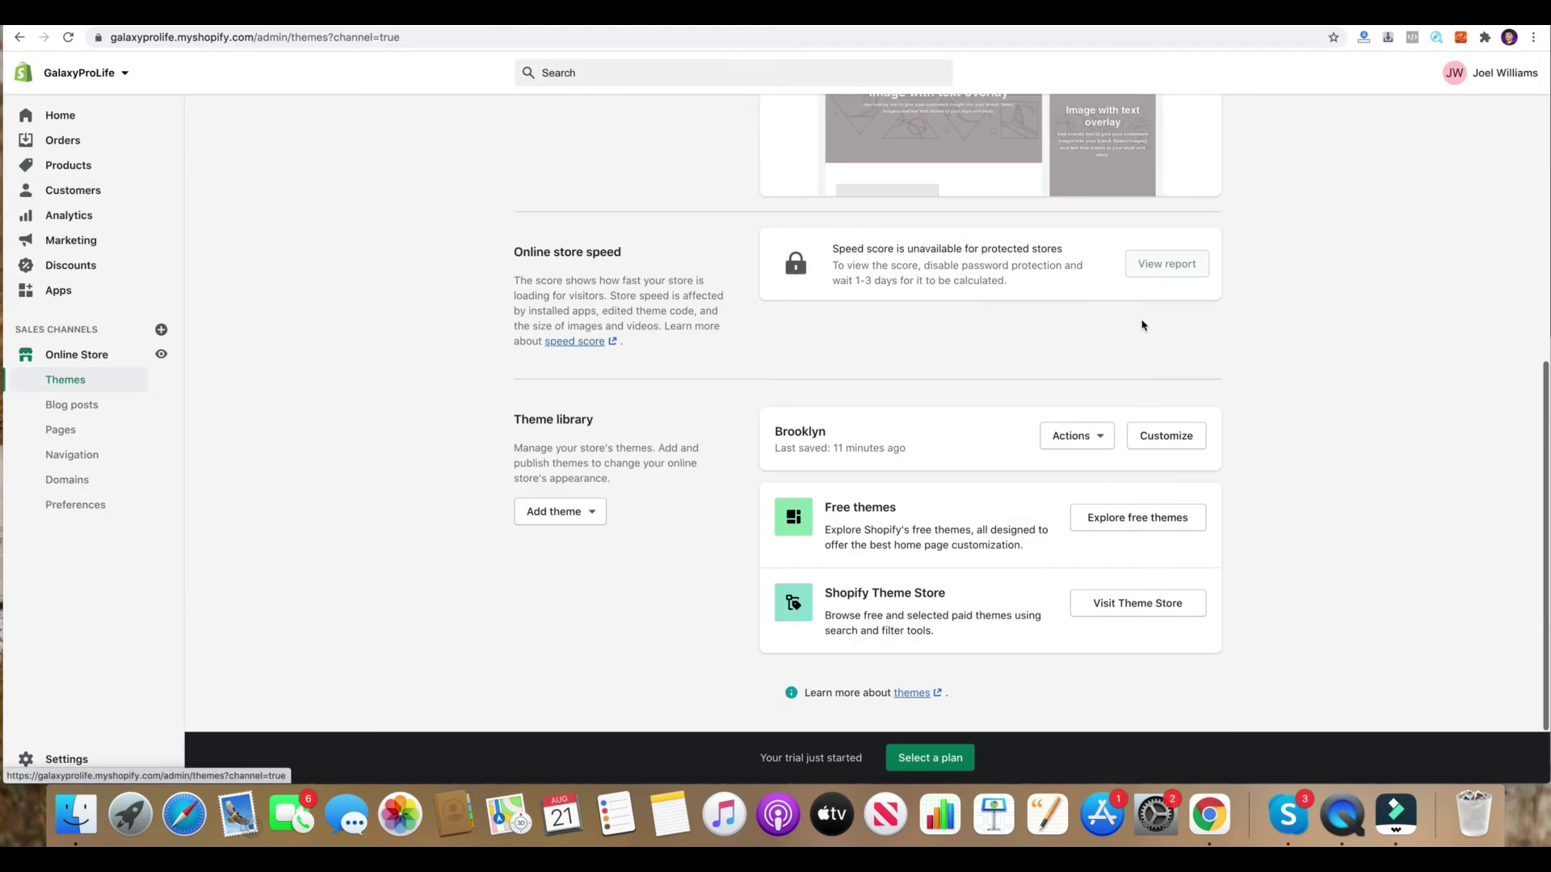
pyautogui.click(1082, 441)
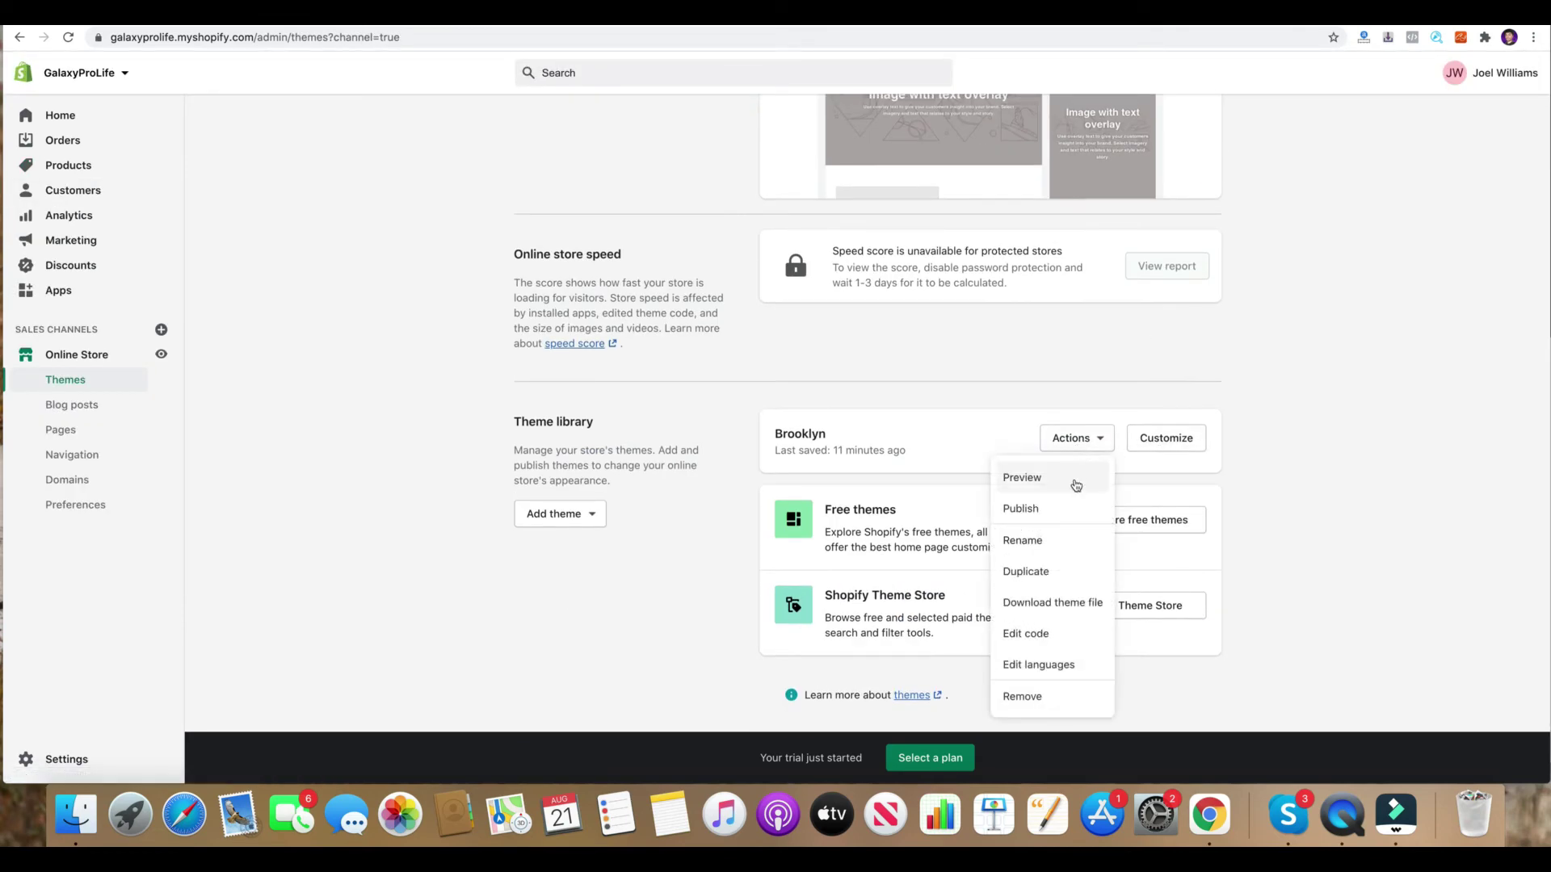
pyautogui.click(1067, 509)
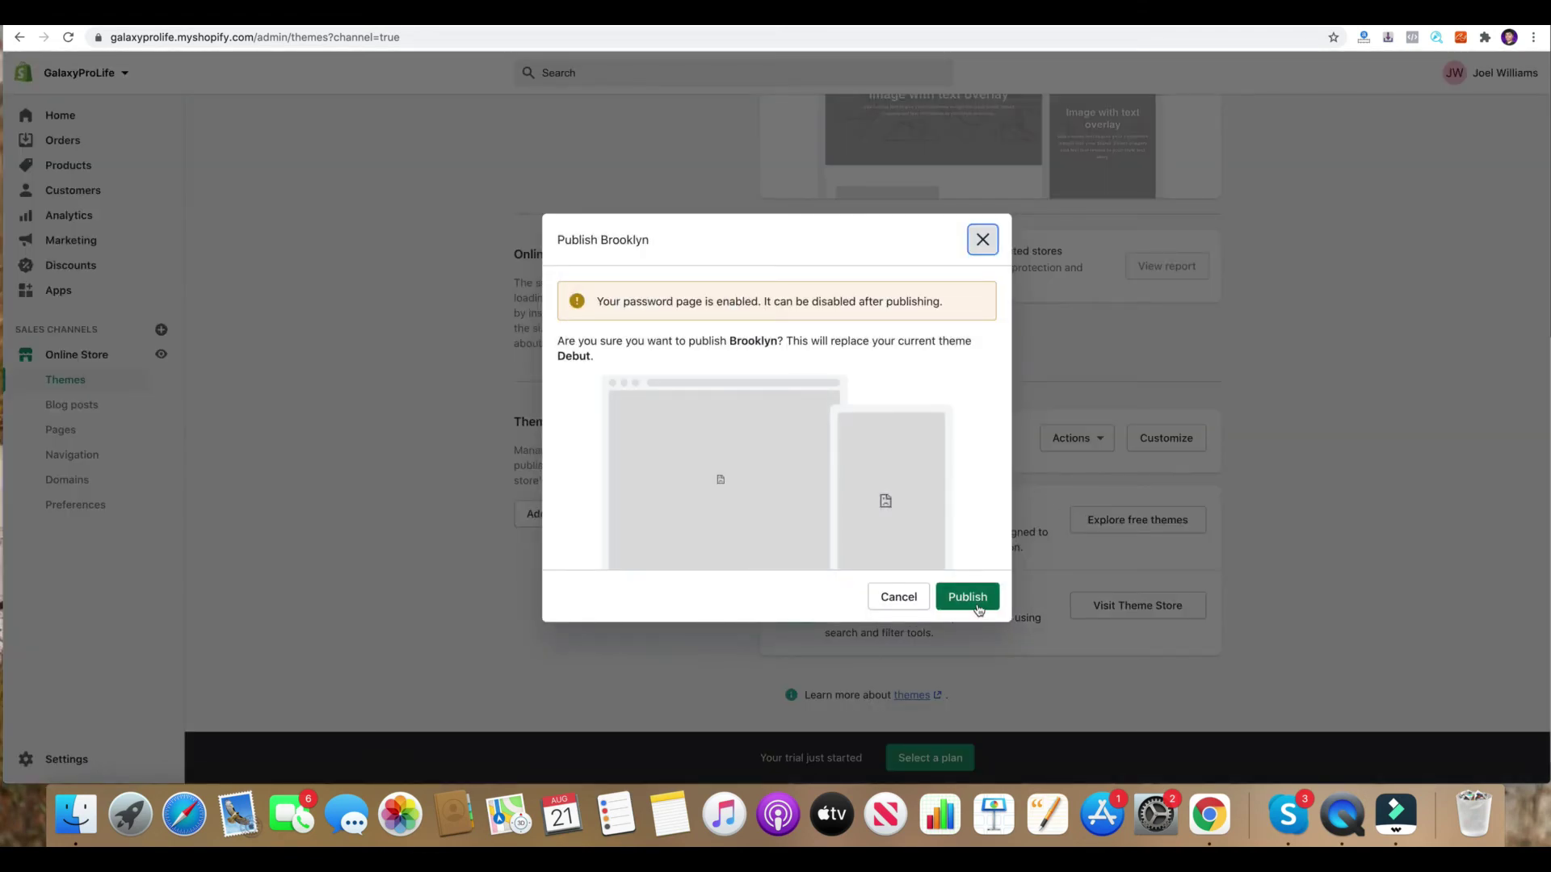
pyautogui.click(978, 597)
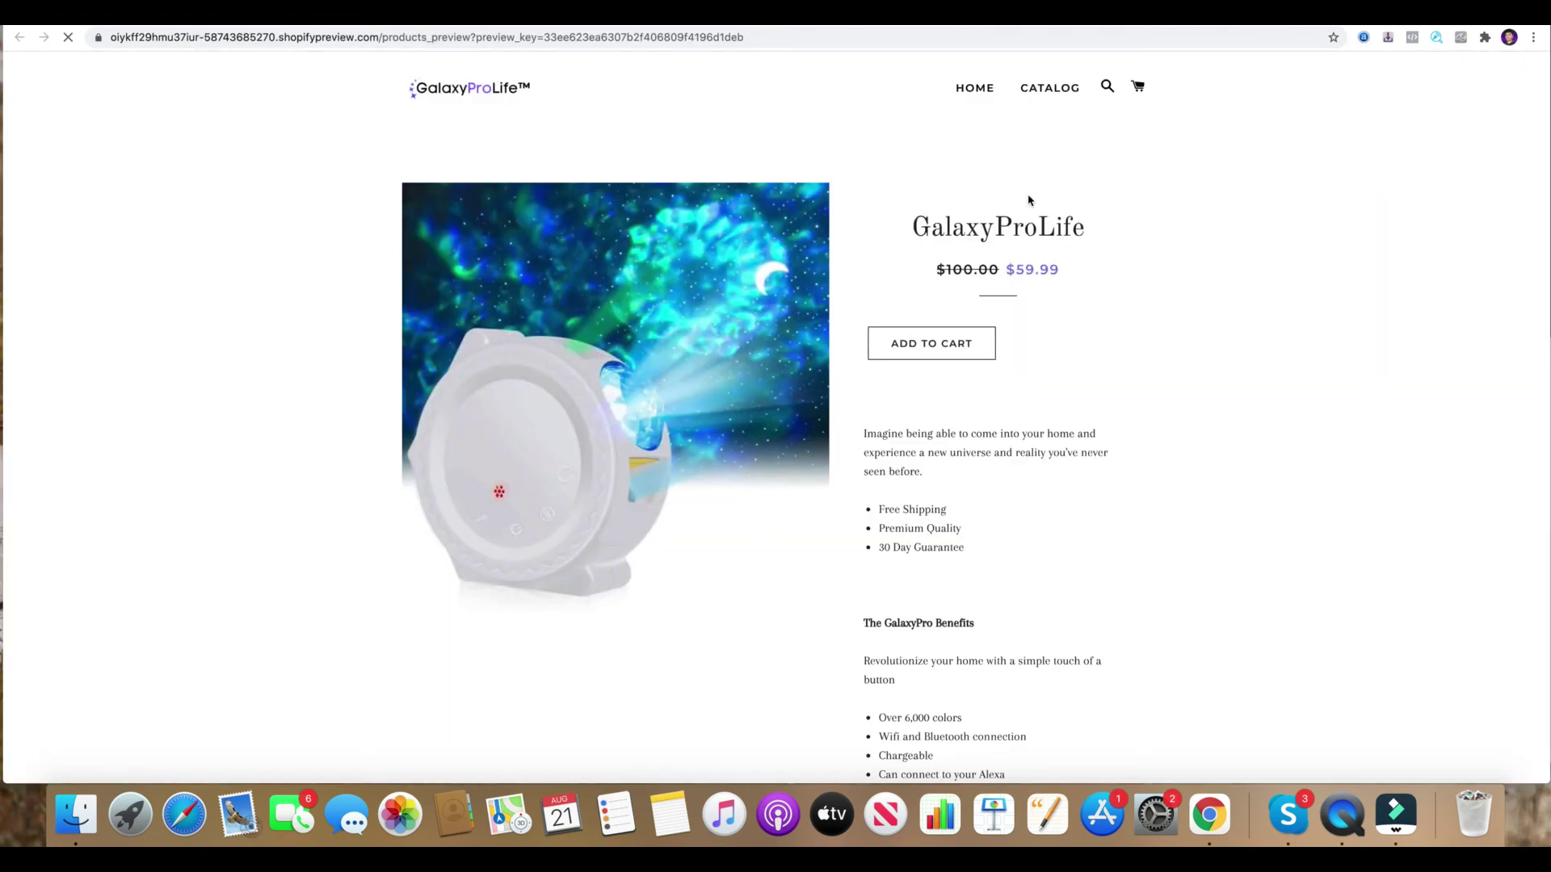
# Set the Product pages gallery layout to Thumbnails in the Brooklyn theme's default product template and save the theme.
pyautogui.scroll(-4, 1219, 249)
pyautogui.scroll(-1, 1220, 247)
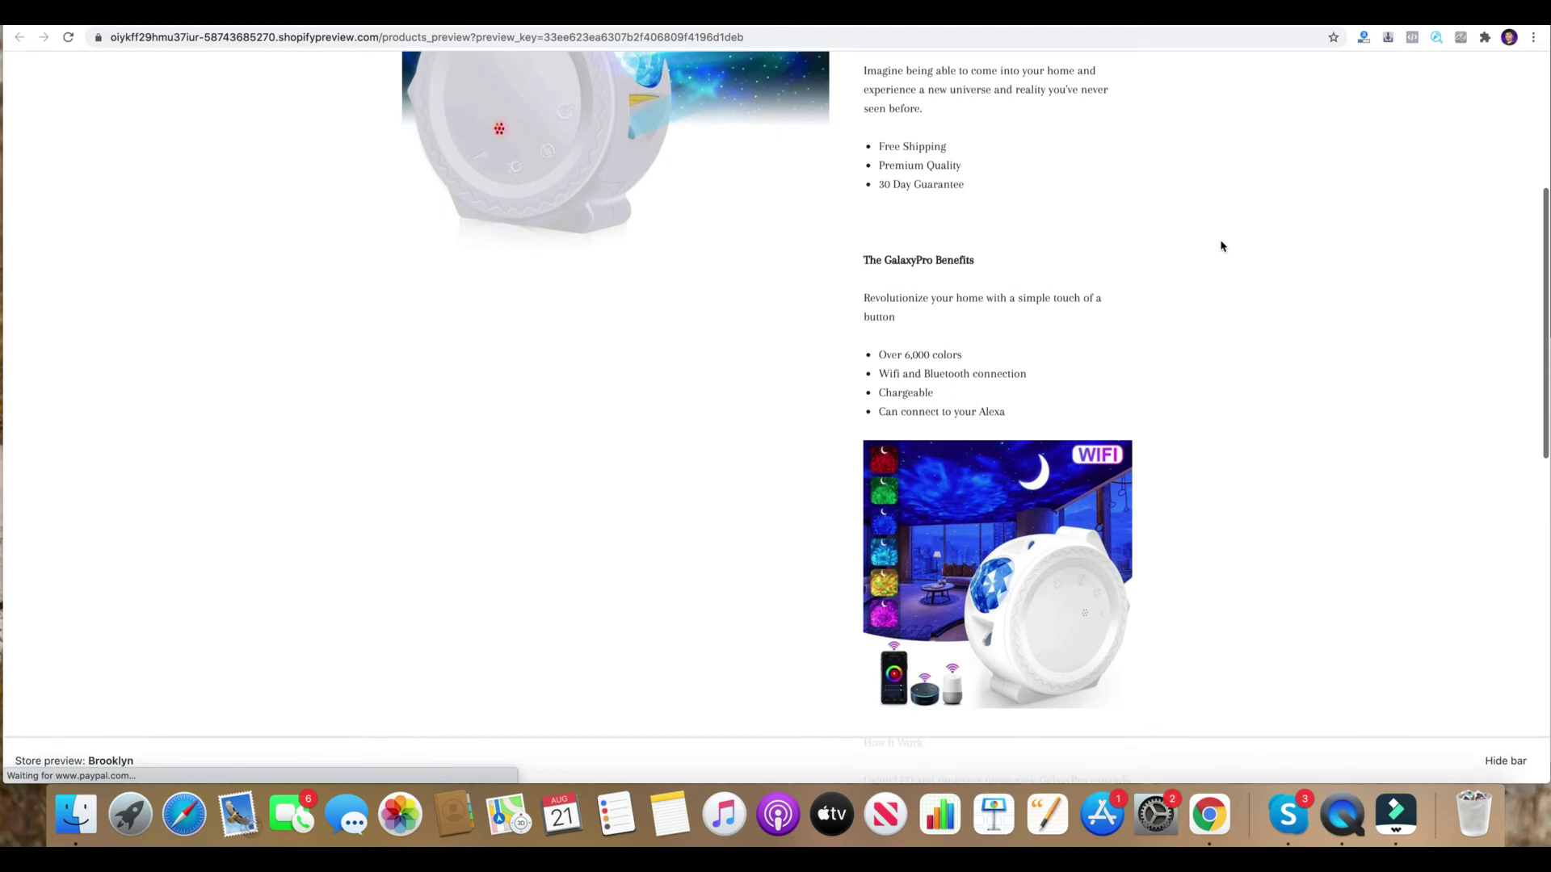
pyautogui.scroll(-5, 1221, 246)
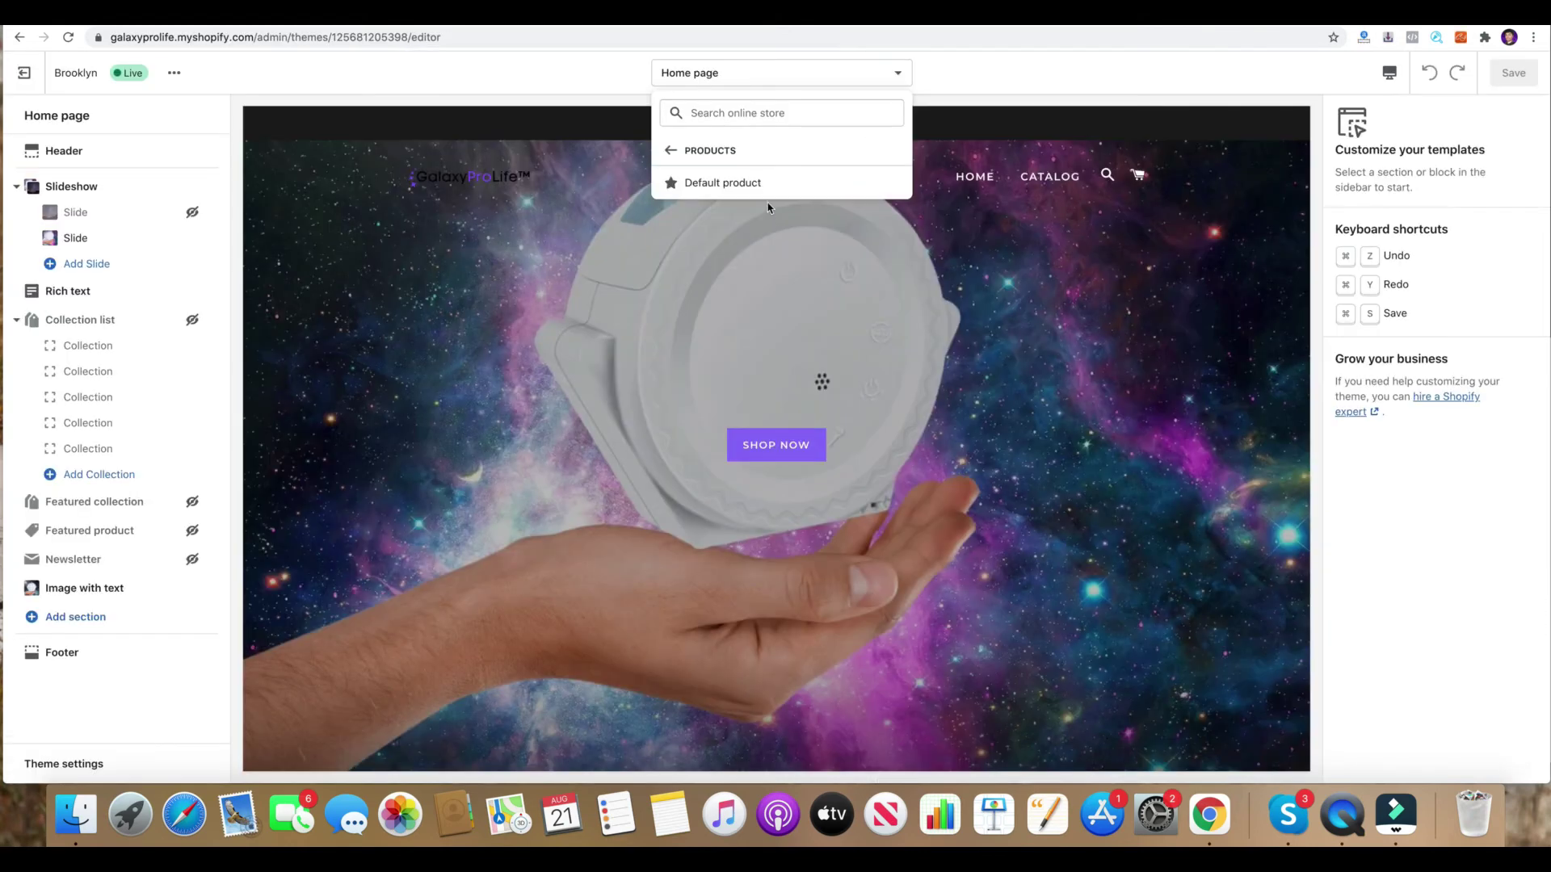
pyautogui.click(766, 193)
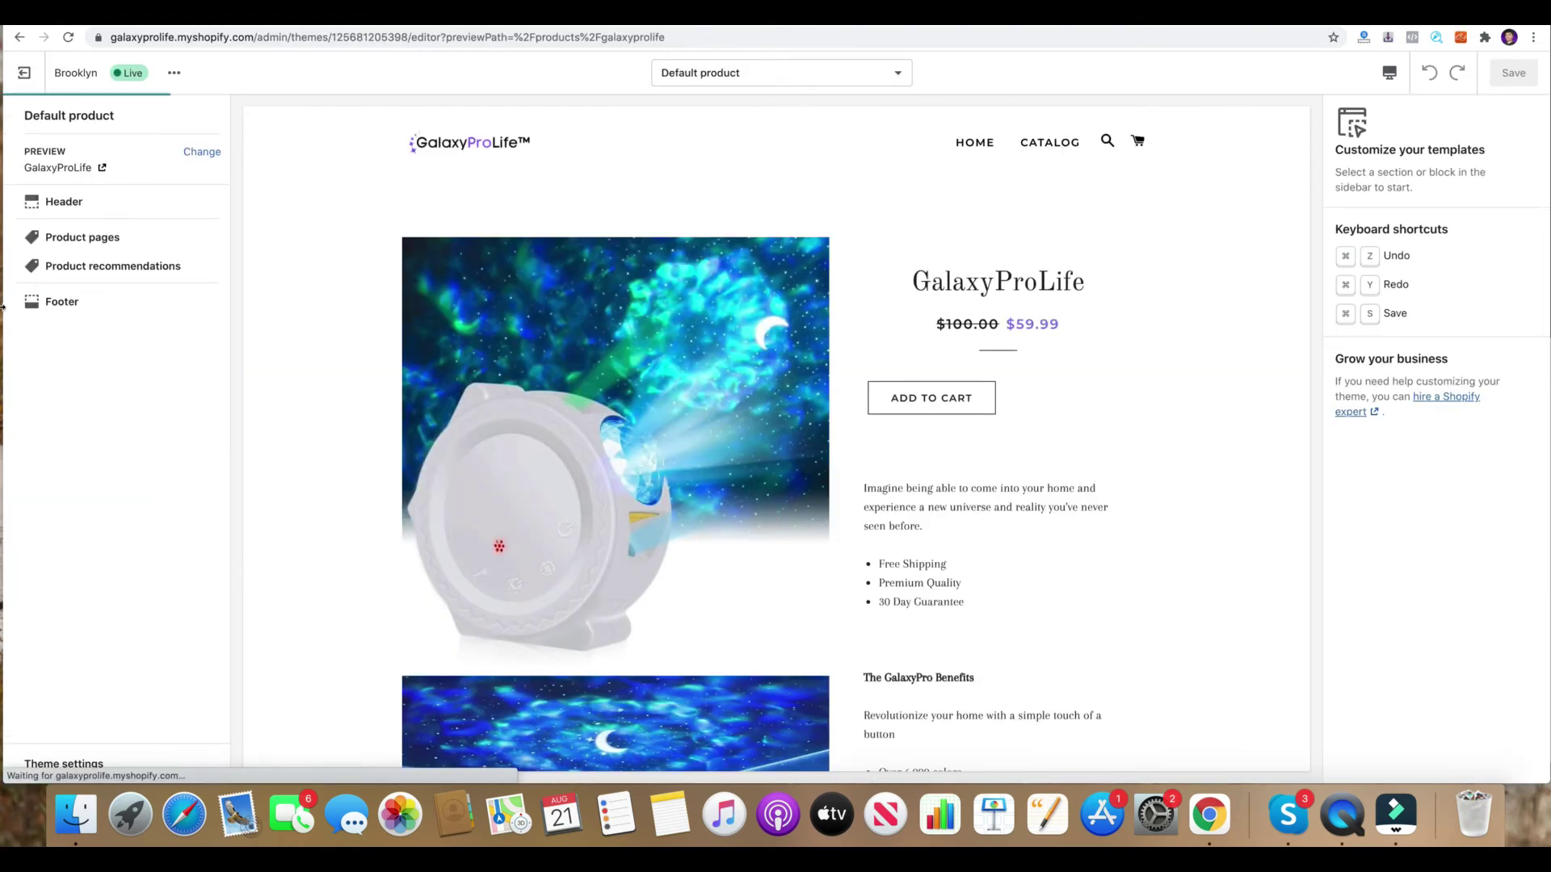
pyautogui.click(121, 240)
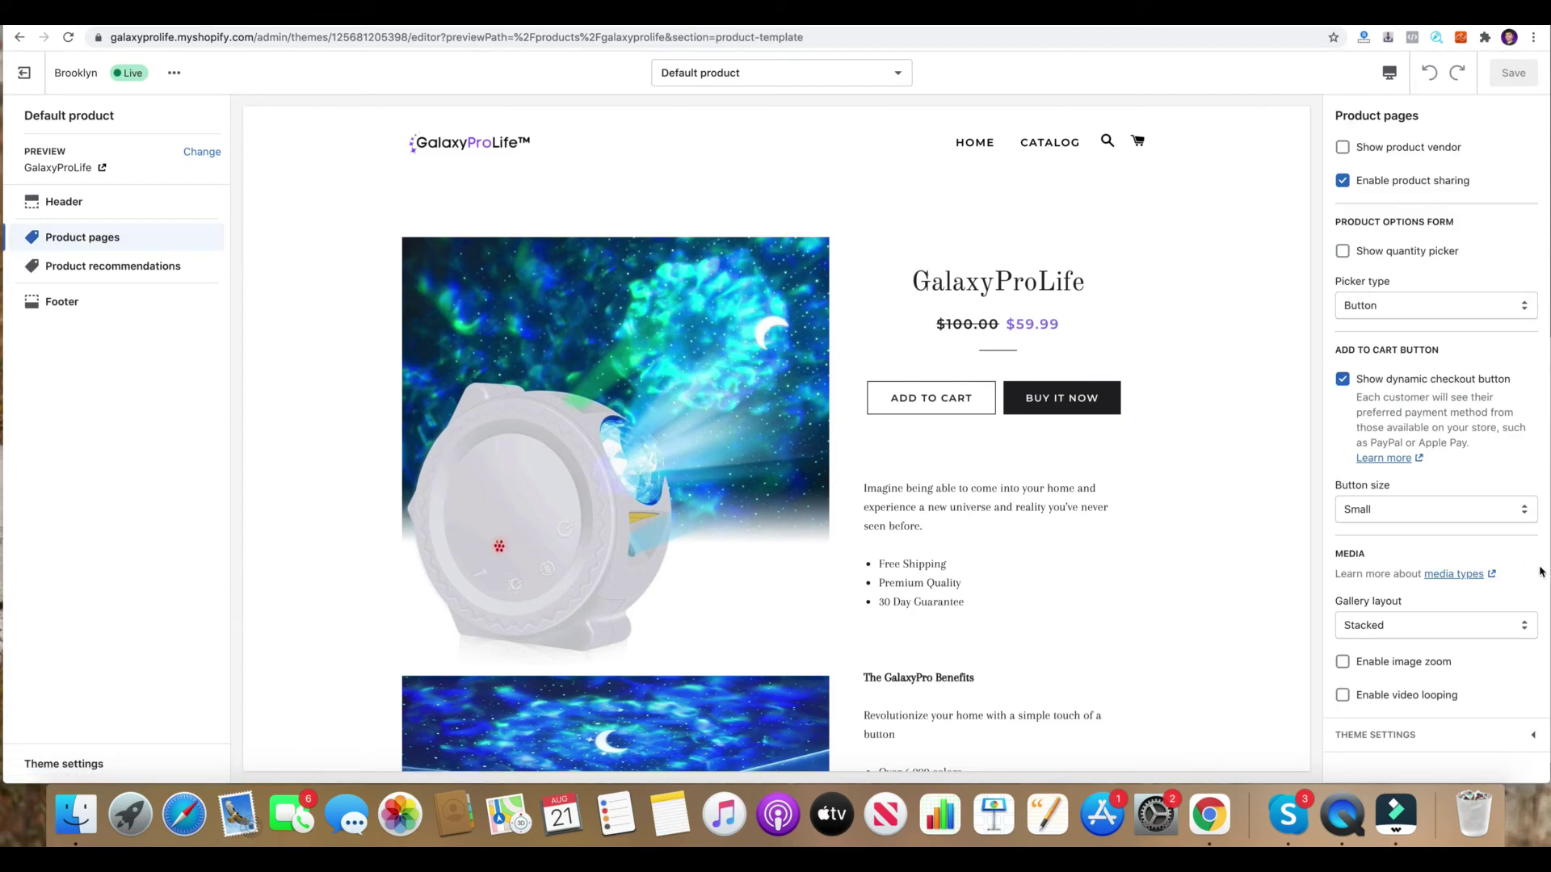
pyautogui.click(1451, 625)
pyautogui.click(1451, 638)
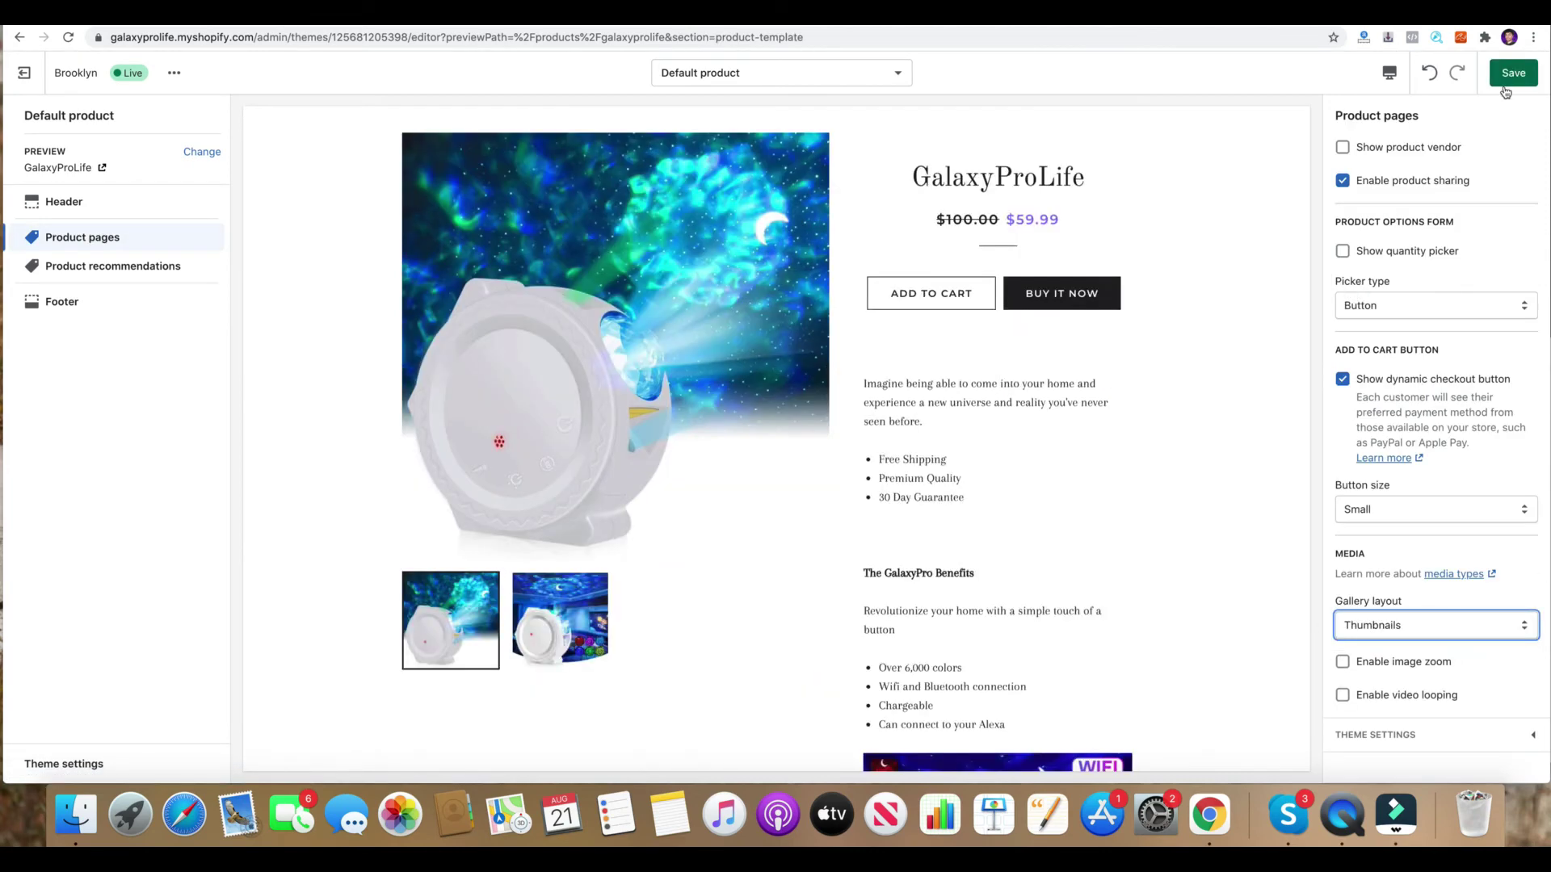
pyautogui.click(1507, 79)
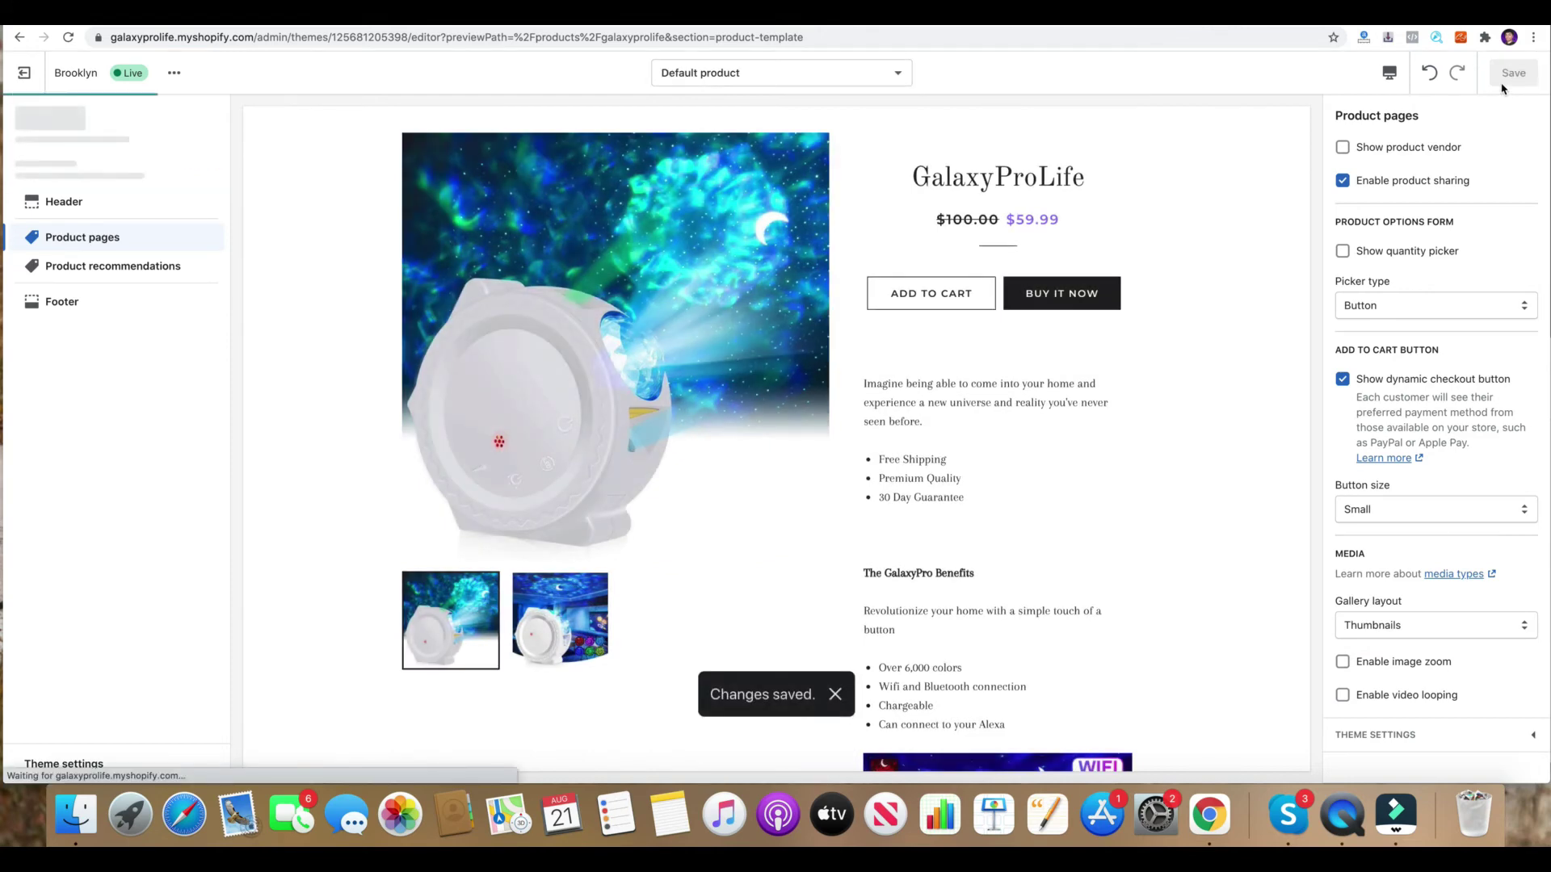